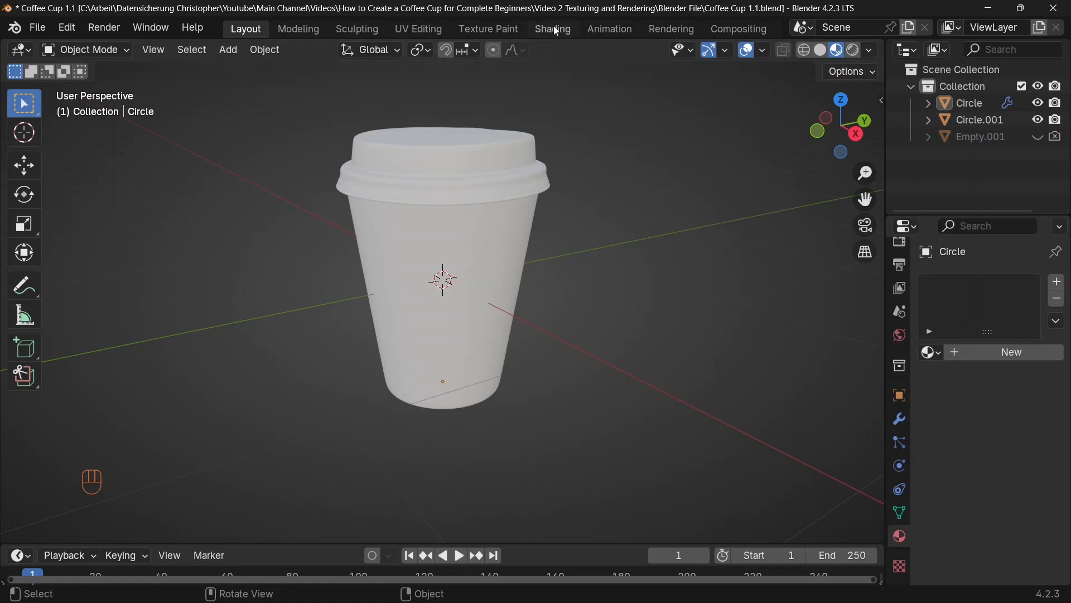
Step: Switch to the Shading workspace, merge away the file browser and small image editor, and enlarge the node editor
{"action": "left_click", "coordinate": [555, 31]}
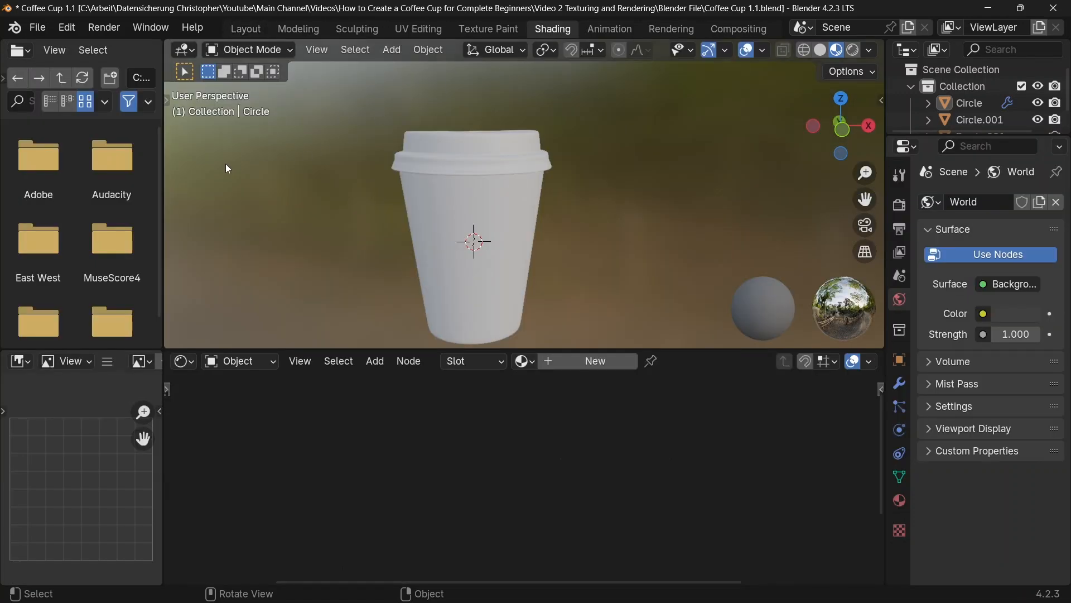
{"action": "right_click", "coordinate": [165, 187]}
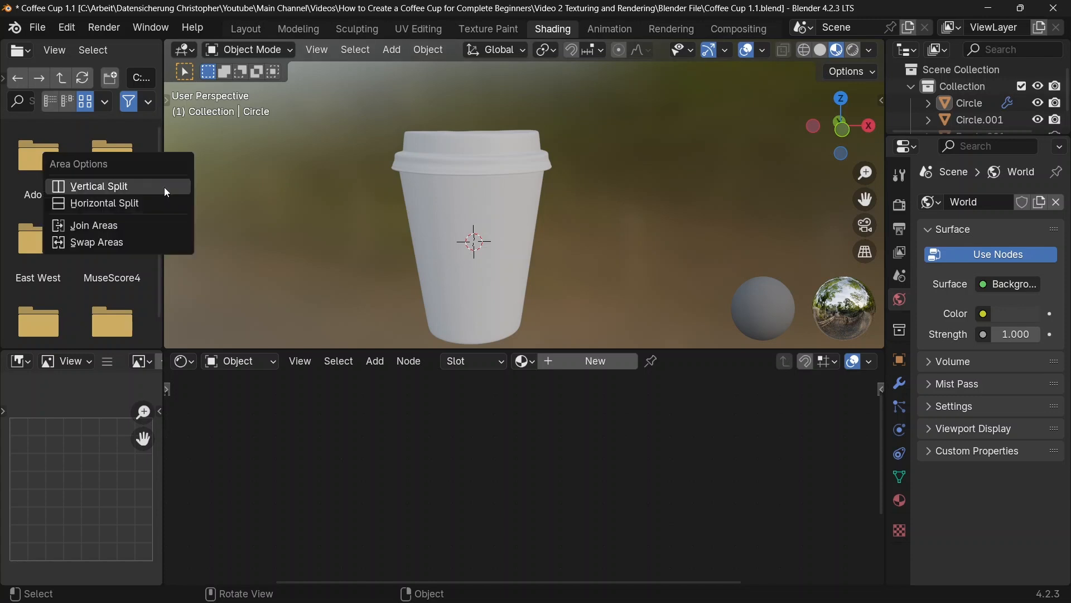
{"action": "left_click", "coordinate": [128, 226]}
{"action": "left_click", "coordinate": [81, 219]}
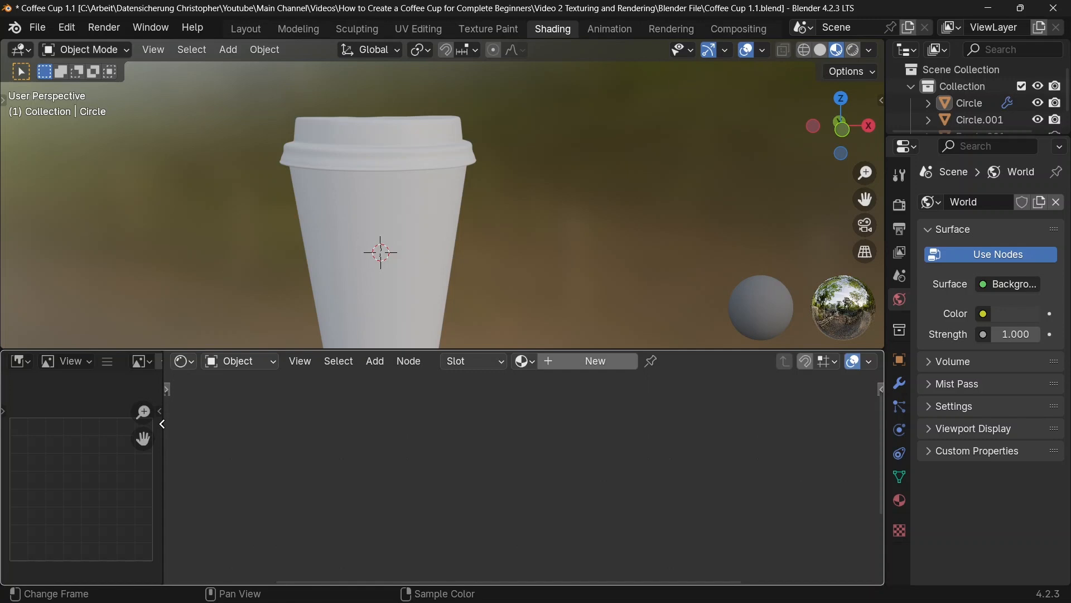
{"action": "left_click", "coordinate": [46, 422]}
{"action": "left_click_drag", "start_coordinate": [325, 349], "coordinate": [352, 287]}
Step: Create a new material named Cup on the cup body
{"action": "left_click", "coordinate": [430, 208]}
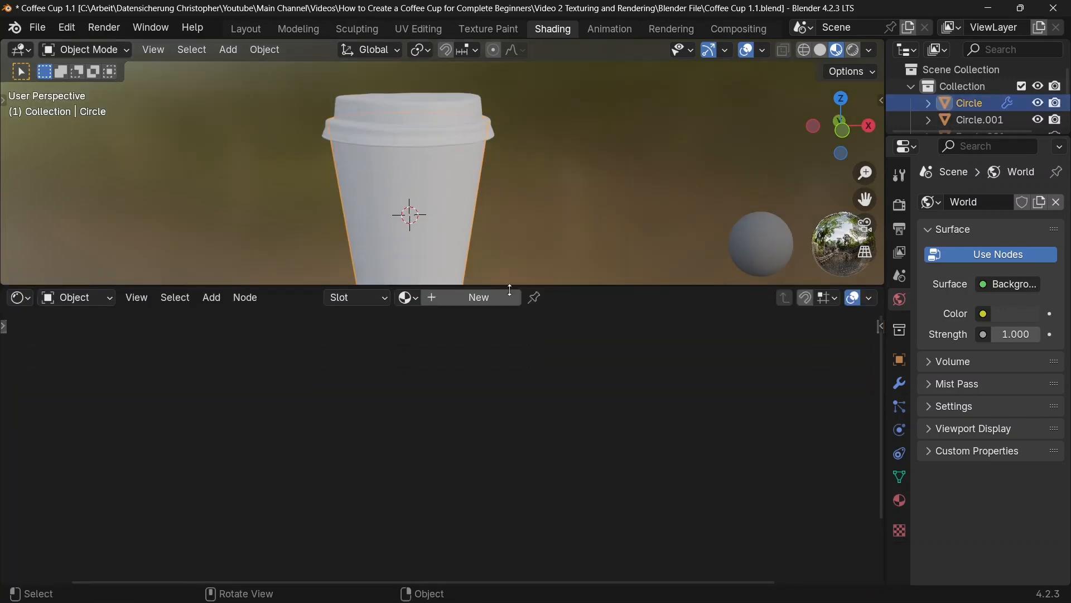
{"action": "left_click", "coordinate": [462, 298]}
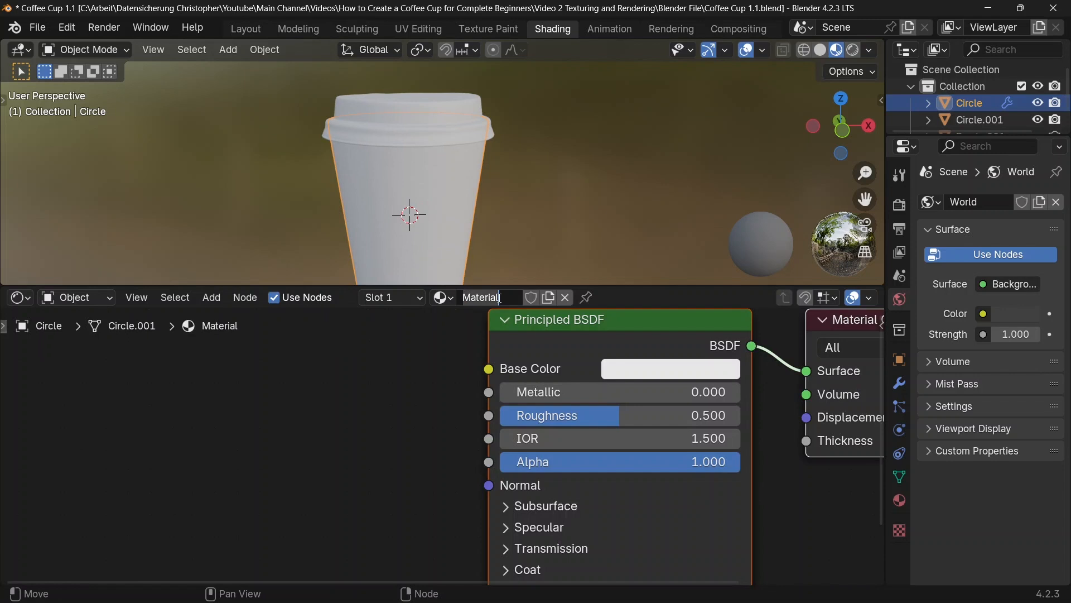
{"action": "key", "text": "ctrl+BackSpace"}
{"action": "type", "text": "Cup"}
{"action": "key", "text": "Return"}
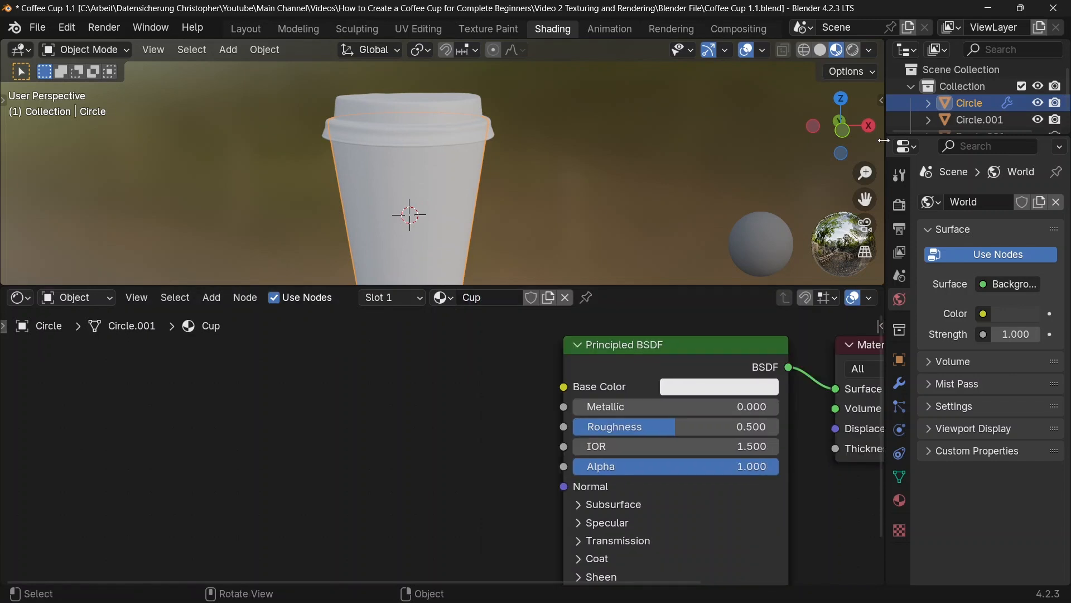
Step: Split the 3D viewport vertically near its middle and turn the new area beside it into an Image Editor
{"action": "right_click", "coordinate": [884, 140]}
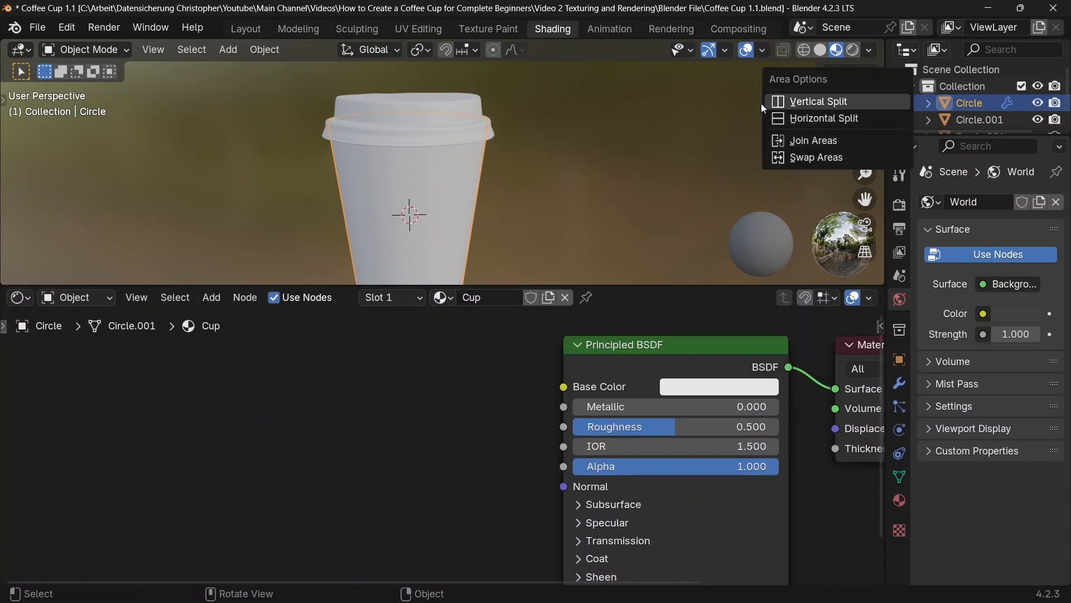
{"action": "right_click", "coordinate": [884, 167]}
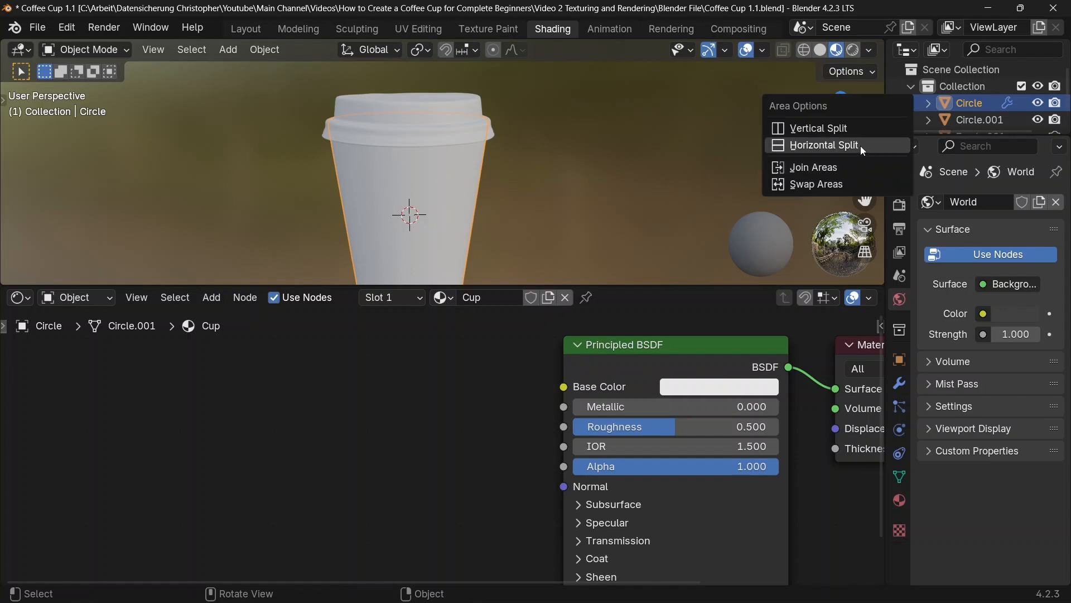
{"action": "left_click", "coordinate": [860, 127]}
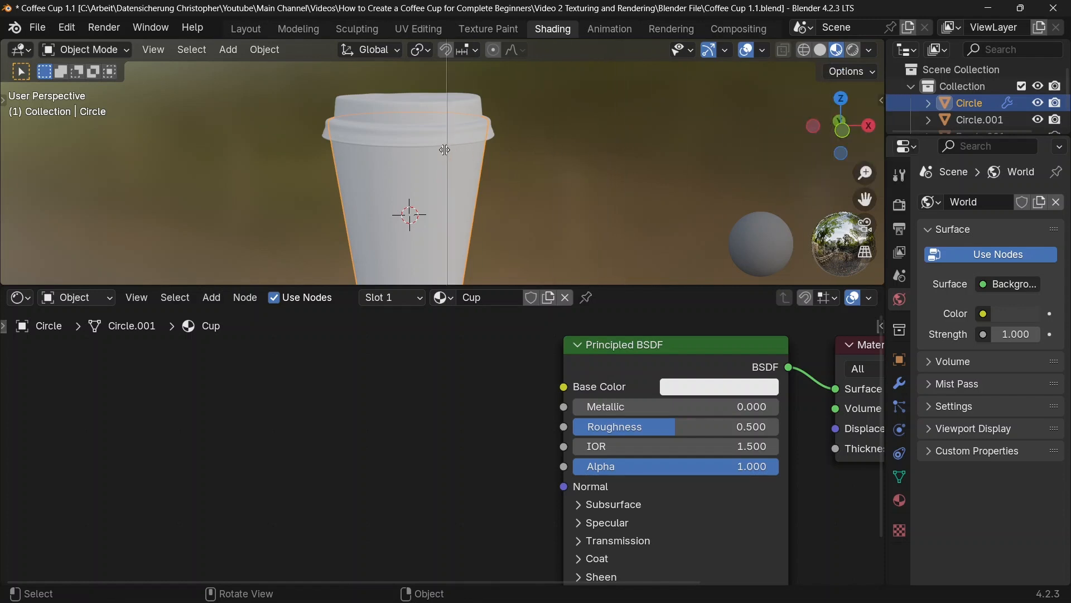
{"action": "left_click", "coordinate": [479, 148]}
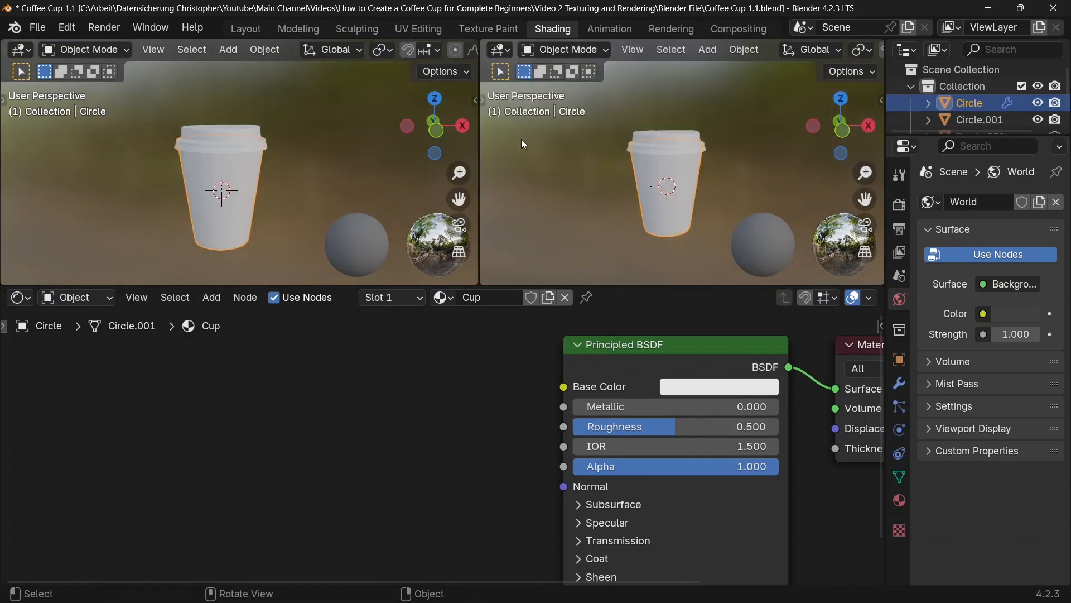
{"action": "left_click", "coordinate": [498, 53]}
{"action": "left_click", "coordinate": [470, 110]}
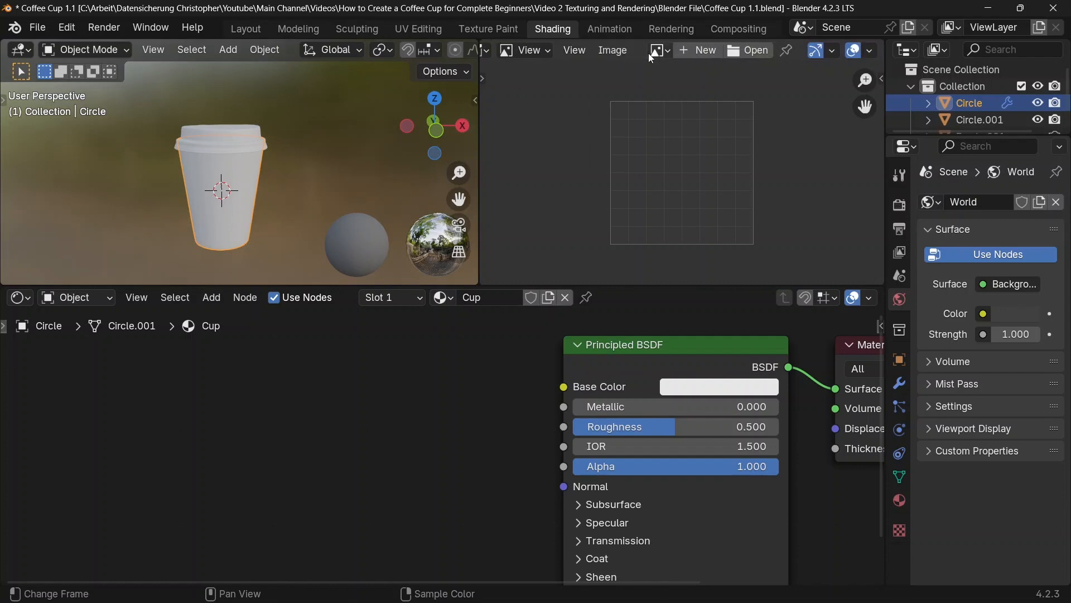
Step: Open the reference photo pexels-talal-6569972.jpg in the Image Editor
{"action": "left_click", "coordinate": [627, 55]}
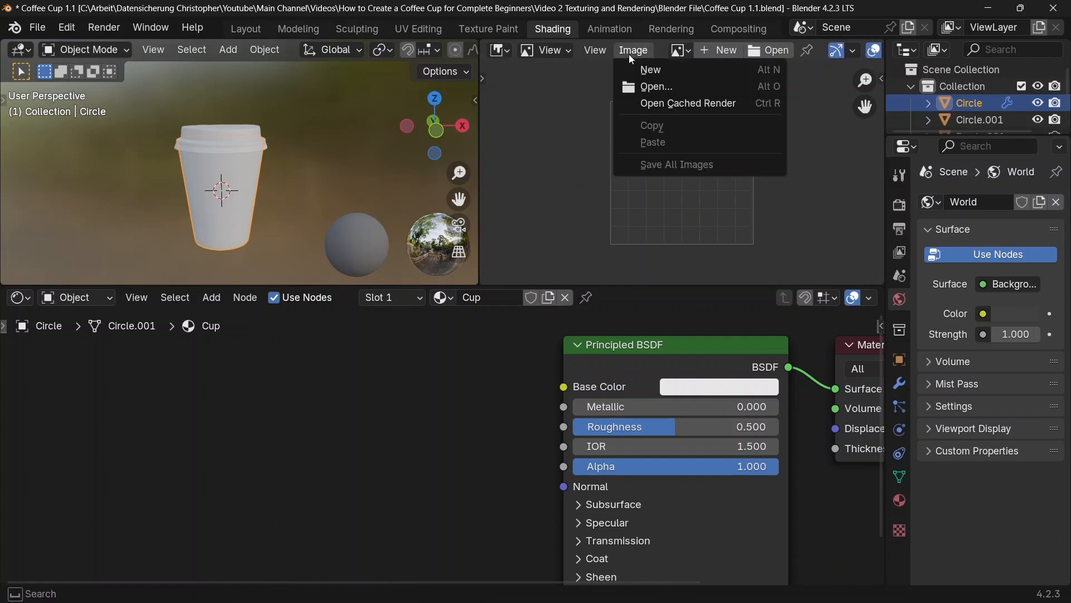
{"action": "left_click", "coordinate": [637, 87]}
{"action": "left_click", "coordinate": [286, 232]}
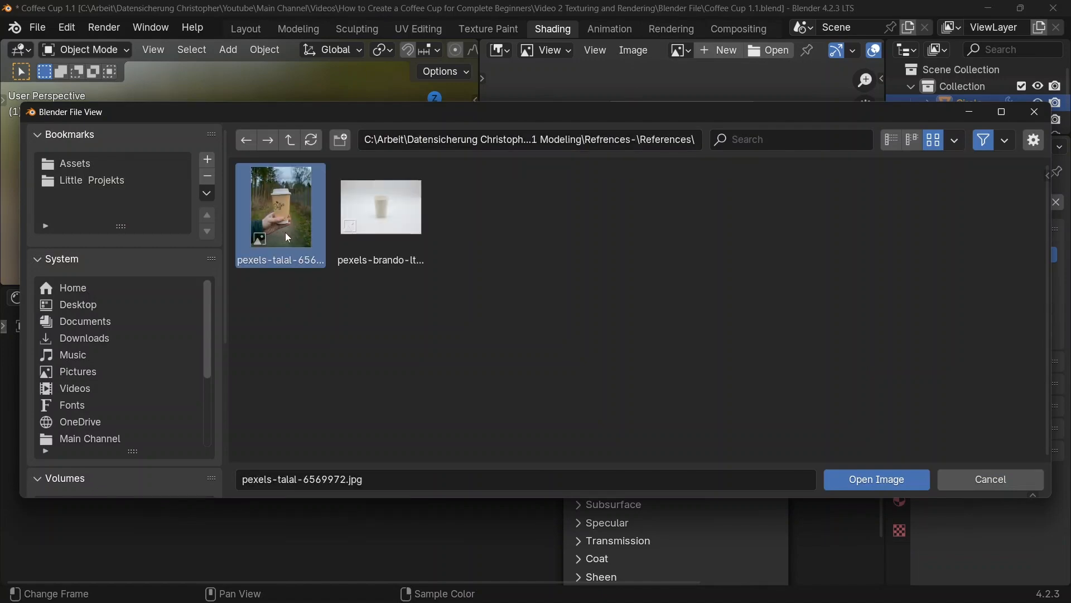
{"action": "left_click", "coordinate": [886, 478]}
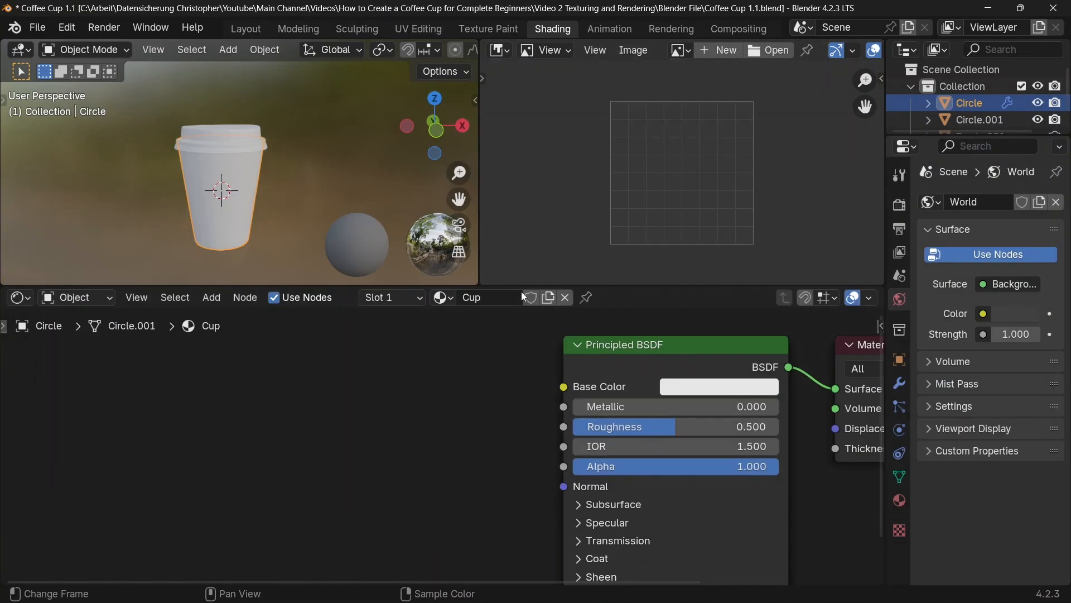
Step: Add a Noise Texture node to the Cup material, placed well before the Principled BSDF
{"action": "key", "text": "shift+a"}
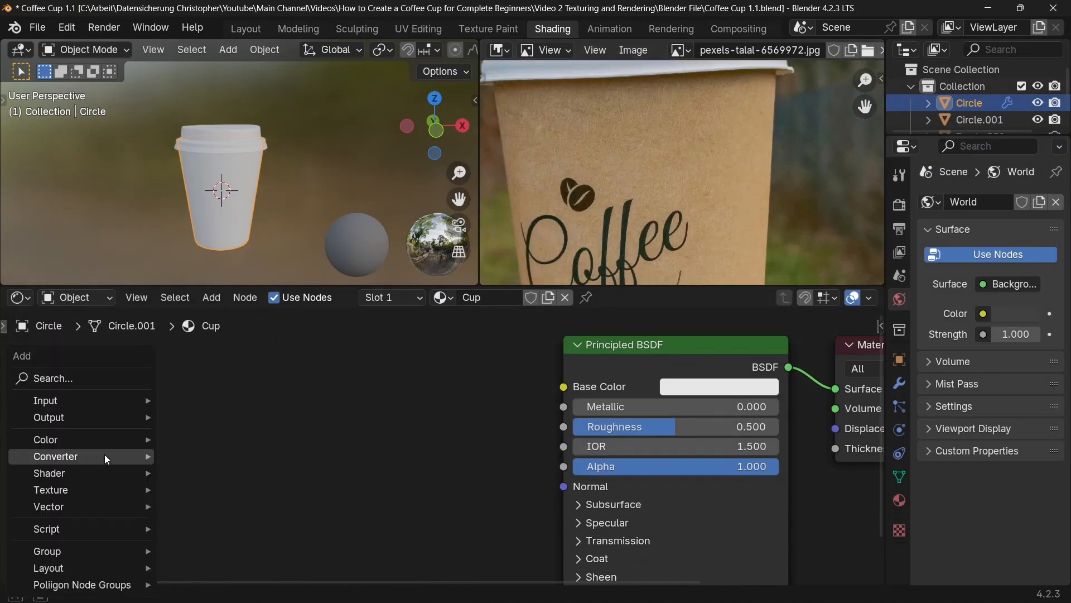
{"action": "left_click", "coordinate": [75, 384]}
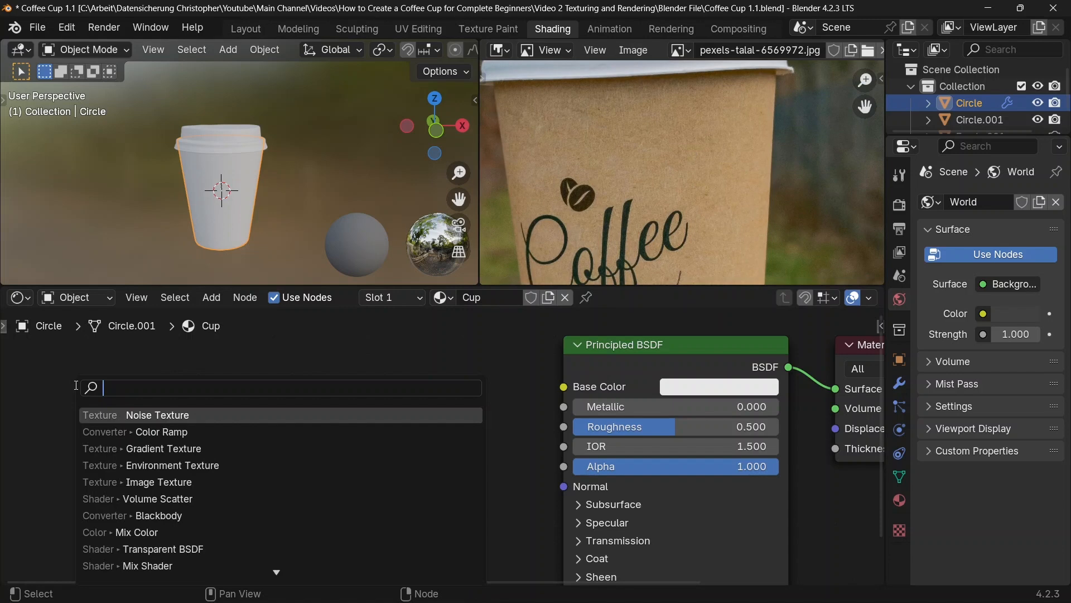
{"action": "type", "text": "ni"}
{"action": "key", "text": "Return"}
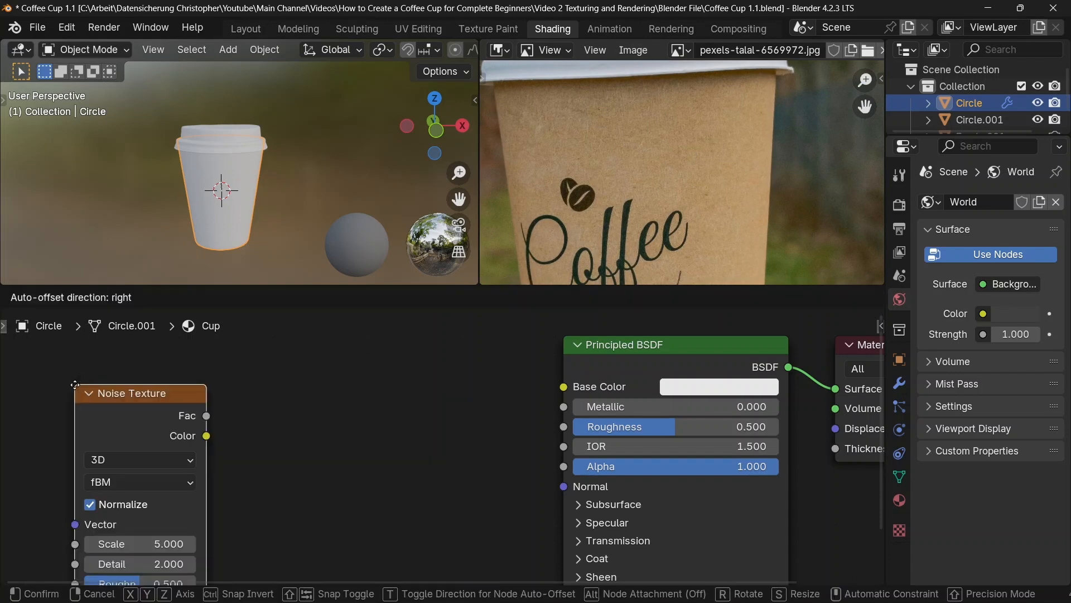
{"action": "left_click", "coordinate": [109, 368]}
Step: Add a Color Ramp fed by the noise Fac output and connect its Color to the Principled BSDF Base Color
{"action": "left_click_drag", "start_coordinate": [239, 399], "coordinate": [308, 416]}
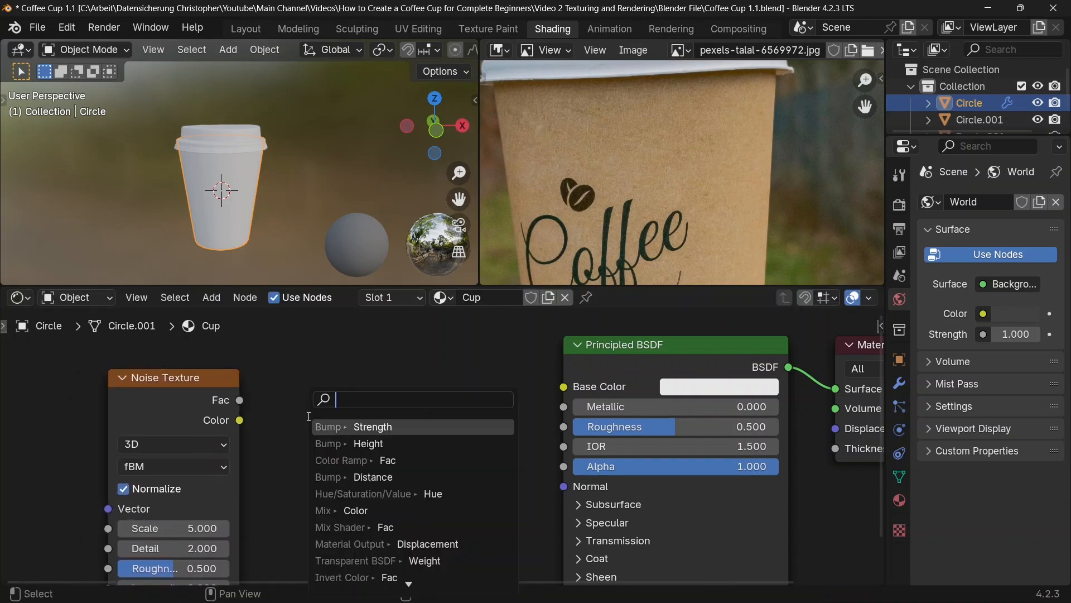
{"action": "type", "text": "ramp"}
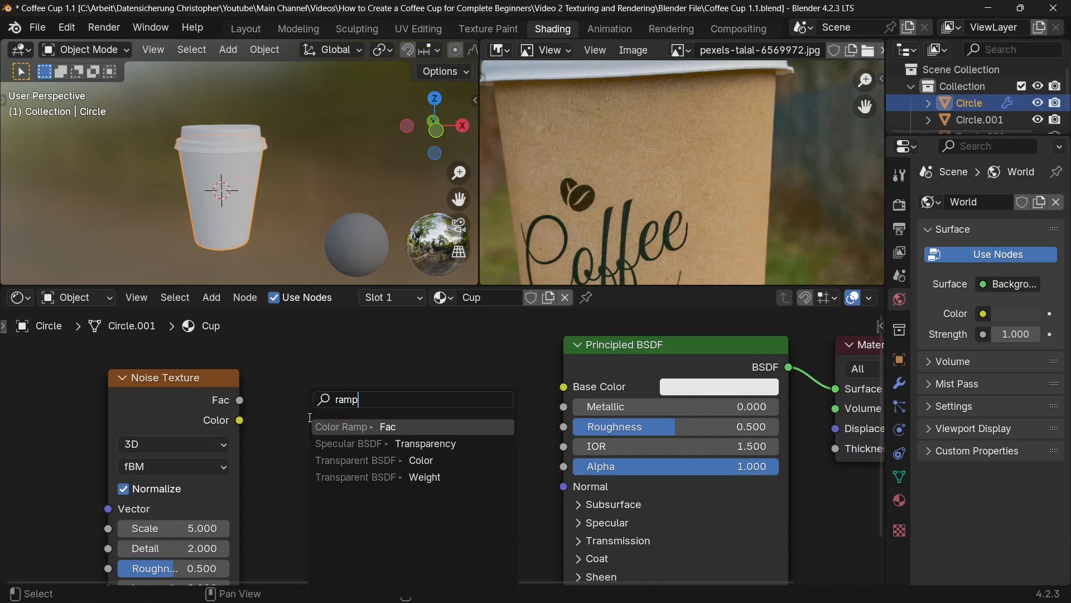
{"action": "key", "text": "Return"}
{"action": "left_click", "coordinate": [295, 403]}
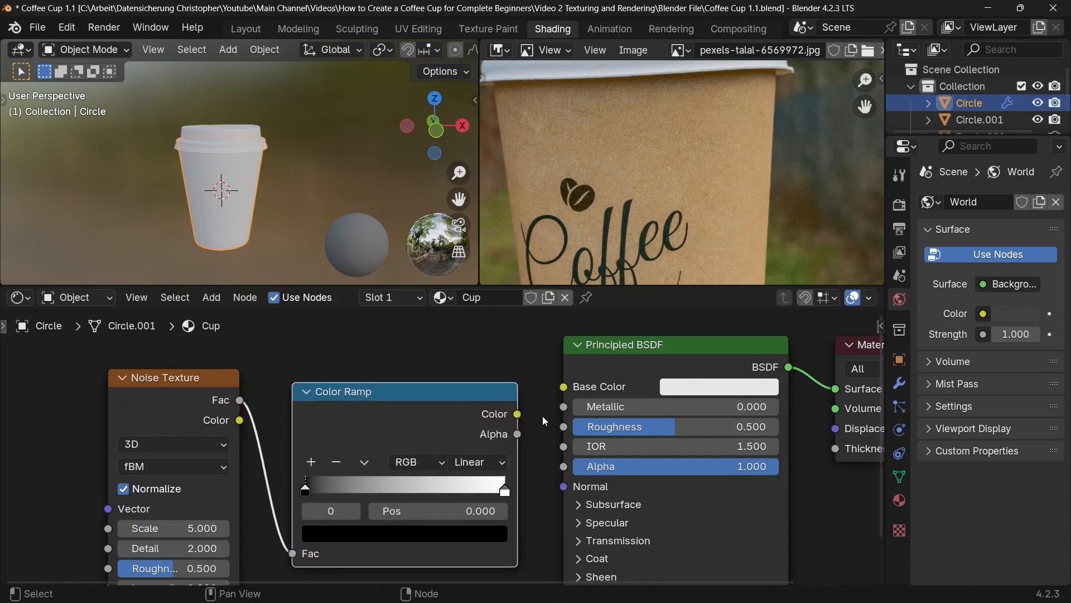
{"action": "left_click_drag", "start_coordinate": [518, 414], "coordinate": [560, 392]}
{"action": "middle_click_drag", "start_coordinate": [545, 443], "coordinate": [566, 437]}
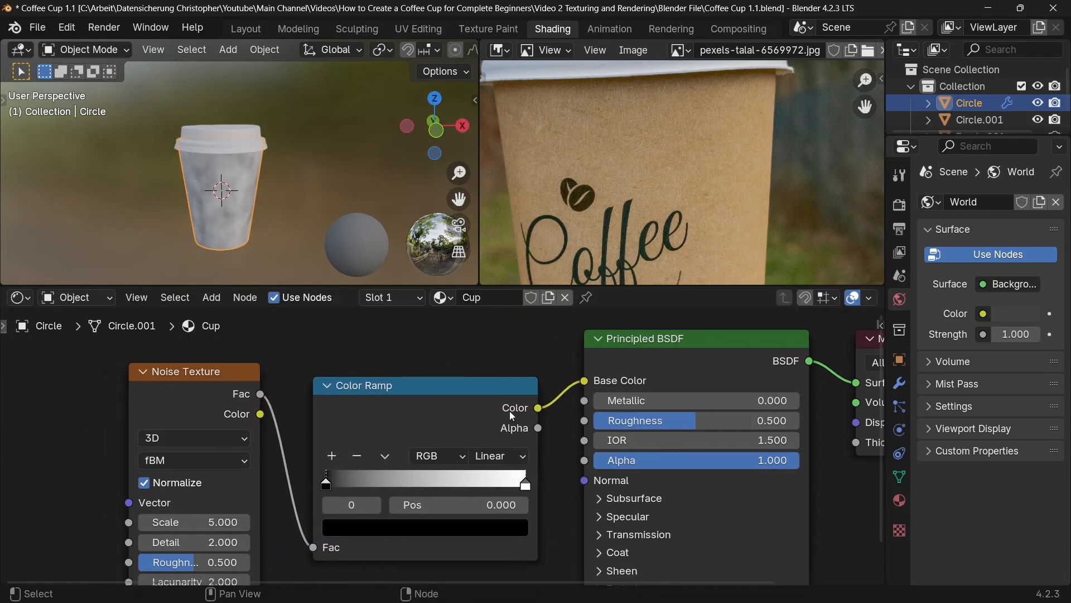
{"action": "left_click_drag", "start_coordinate": [510, 410], "coordinate": [512, 393]}
Step: Set the Noise Texture's Detail to 5, Roughness to 1 and Scale to 11
{"action": "middle_click_drag", "start_coordinate": [277, 551], "coordinate": [277, 515]}
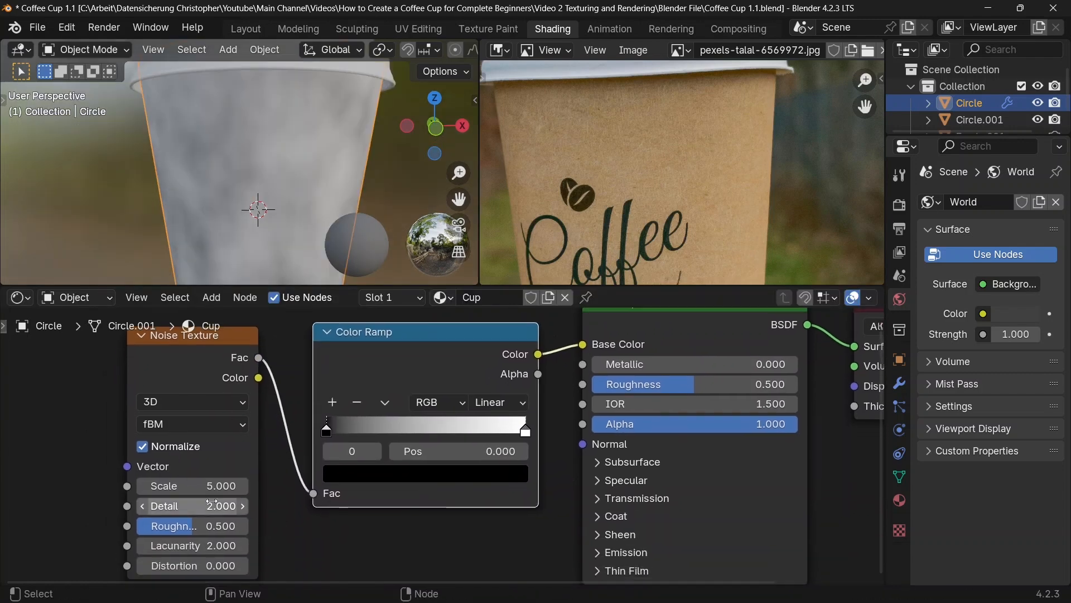
{"action": "left_click", "coordinate": [212, 504]}
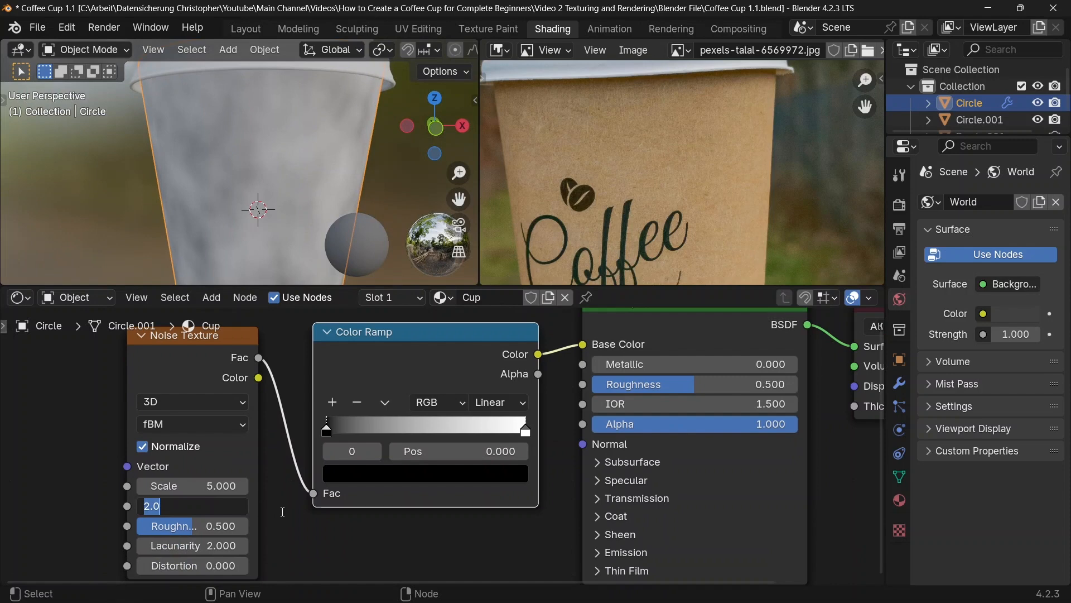
{"action": "type", "text": "5"}
{"action": "key", "text": "Return"}
{"action": "left_click_drag", "start_coordinate": [222, 532], "coordinate": [279, 527]}
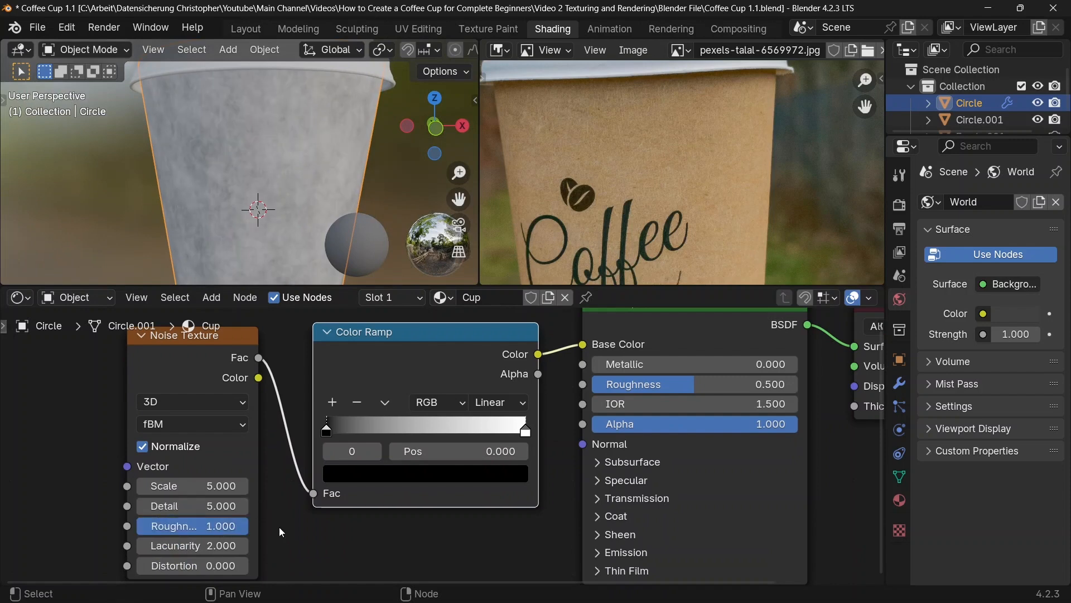
{"action": "left_click", "coordinate": [226, 486]}
{"action": "type", "text": "11"}
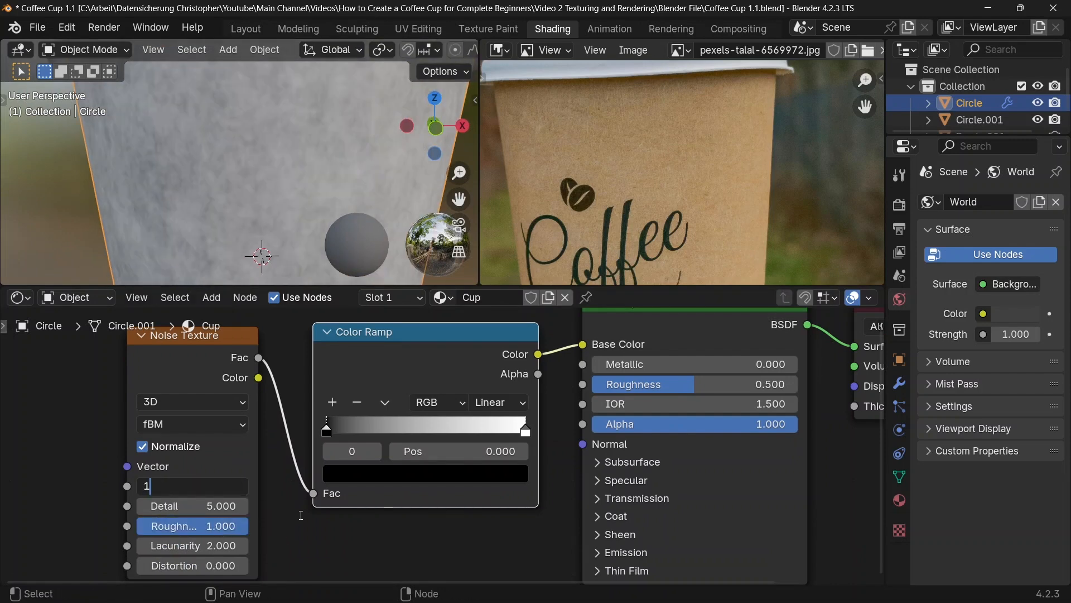
{"action": "key", "text": "Return"}
{"action": "scroll", "coordinate": [254, 181], "scroll_direction": "down", "scroll_amount": 2}
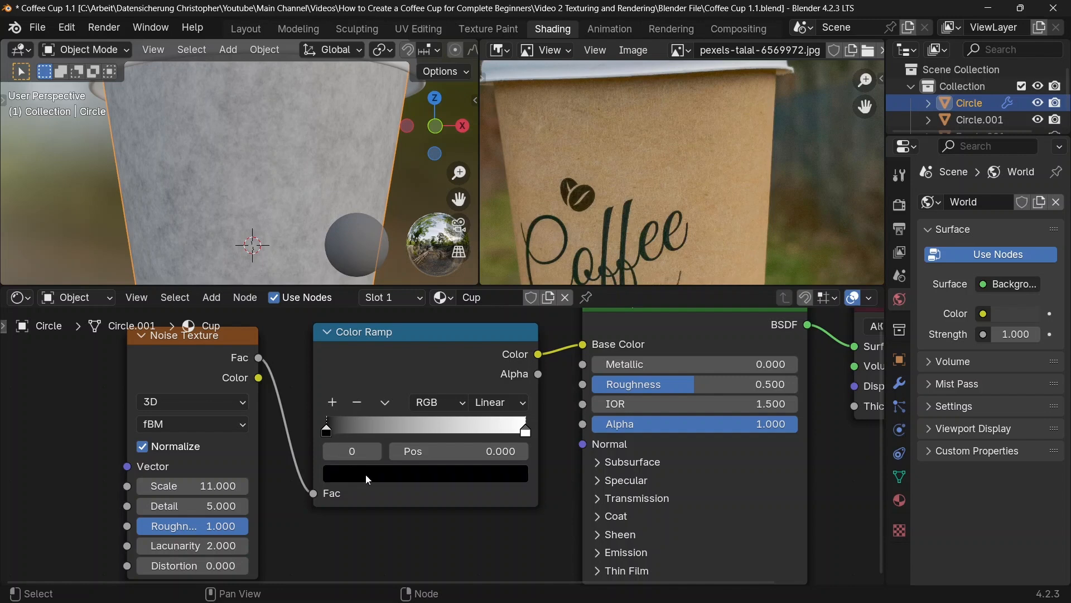
Step: Colour both Color Ramp stops with two slightly different browns sampled from the cup in the reference photo
{"action": "left_click", "coordinate": [346, 472]}
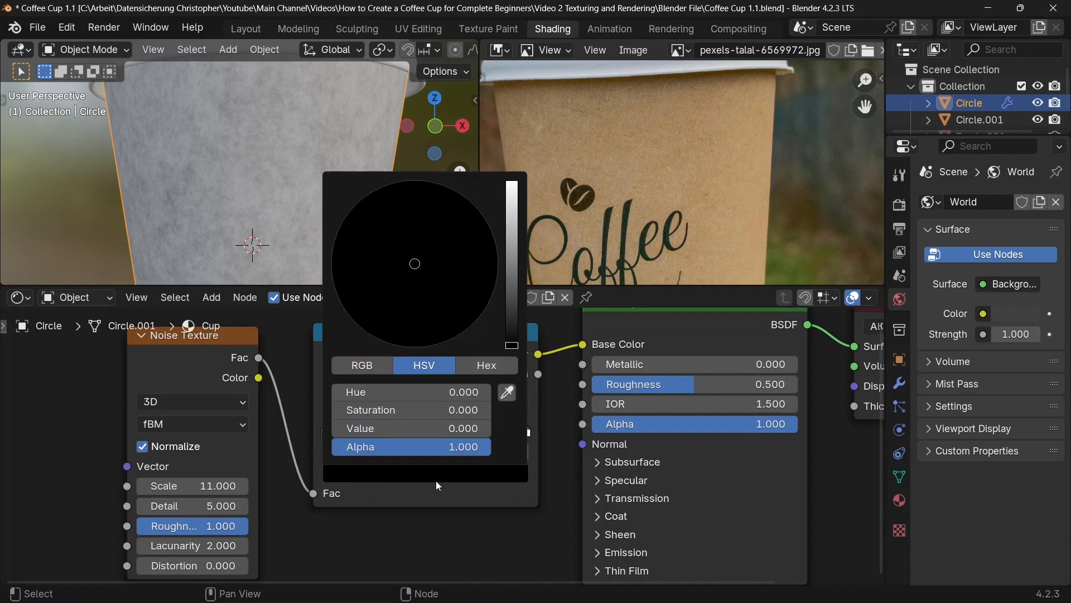
{"action": "left_click", "coordinate": [506, 393]}
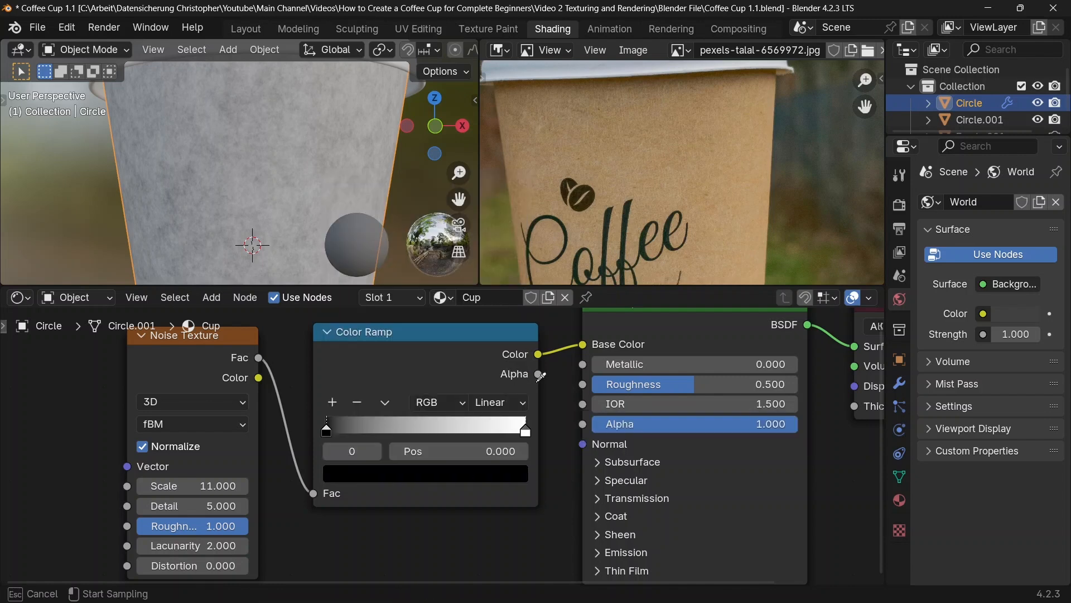
{"action": "left_click", "coordinate": [683, 138]}
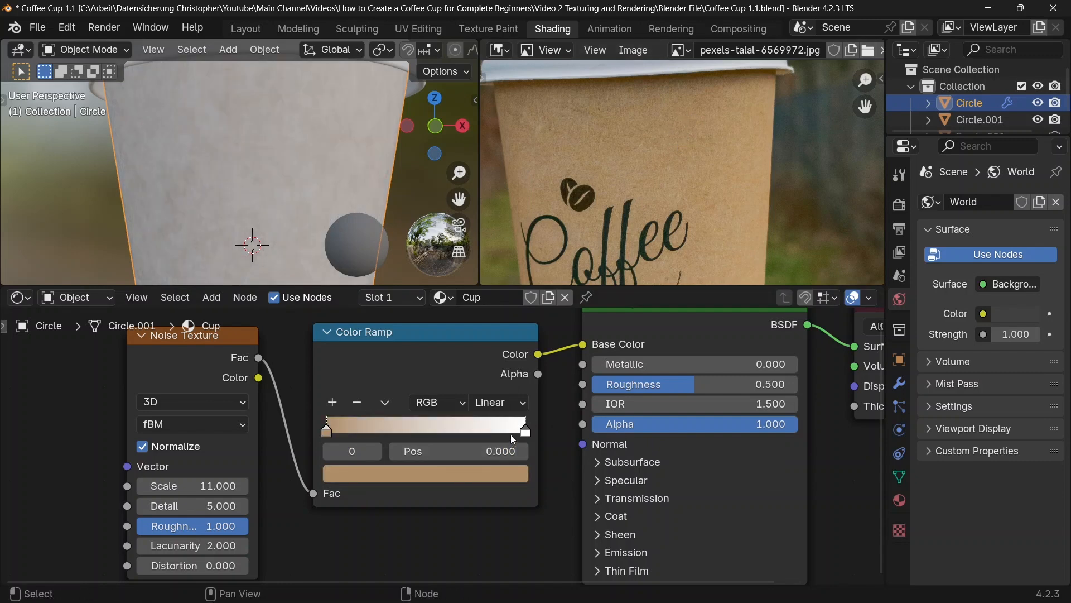
{"action": "left_click", "coordinate": [525, 435]}
{"action": "left_click", "coordinate": [519, 473]}
{"action": "left_click", "coordinate": [507, 393]}
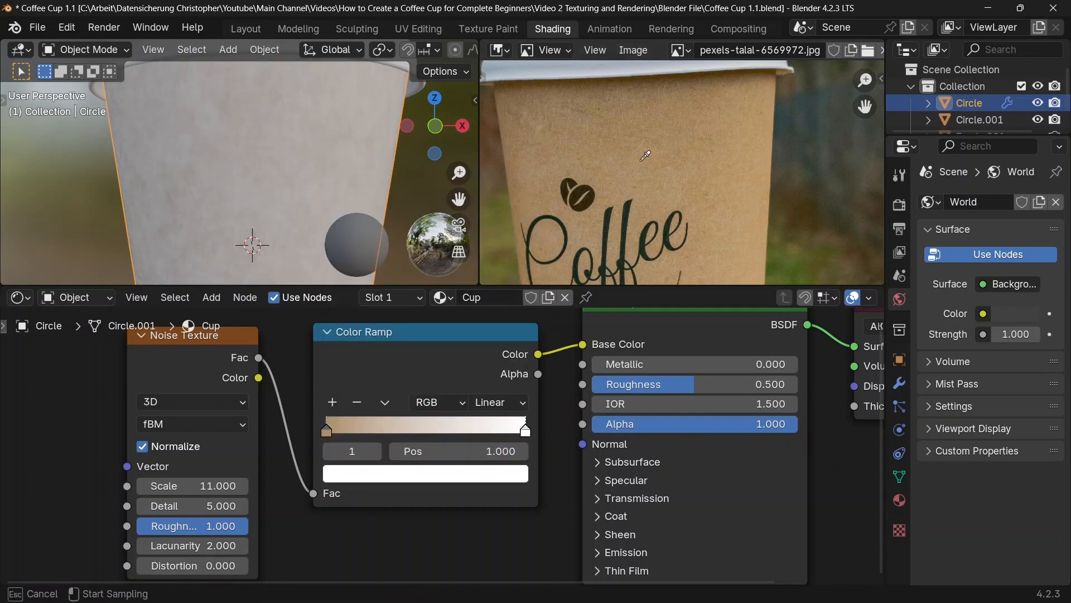
{"action": "left_click", "coordinate": [646, 128]}
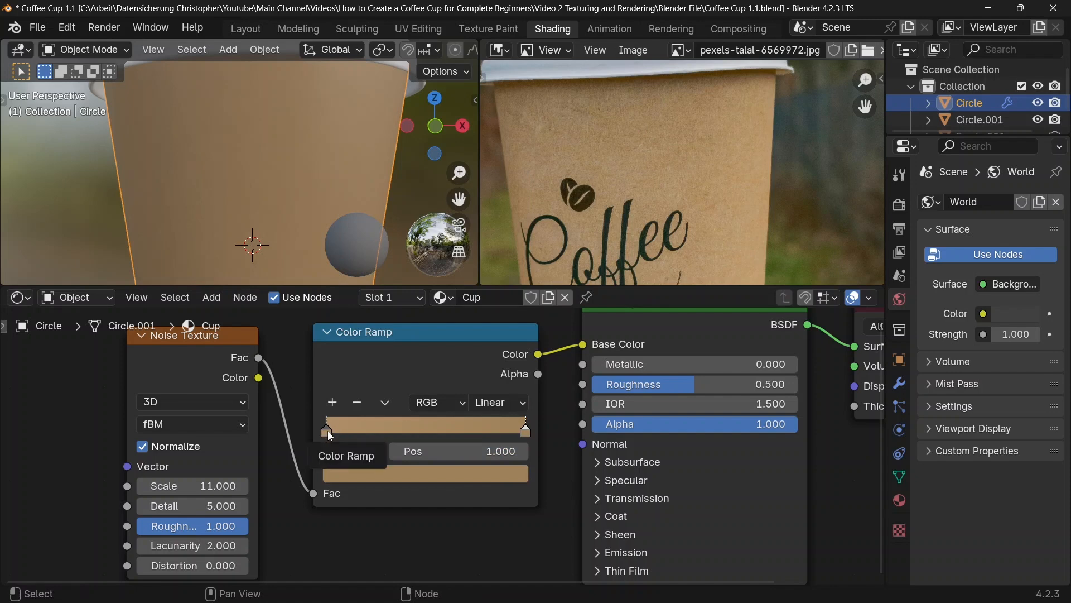
Step: Move the Color Ramp stops closer together, to positions of about 0.315 and 0.714
{"action": "left_click_drag", "start_coordinate": [327, 431], "coordinate": [395, 438]}
{"action": "left_click_drag", "start_coordinate": [502, 438], "coordinate": [431, 437]}
Step: Brighten the Color Ramp's first stop to a Value of about 0.777 and its second stop to about 0.519
{"action": "left_click", "coordinate": [389, 432]}
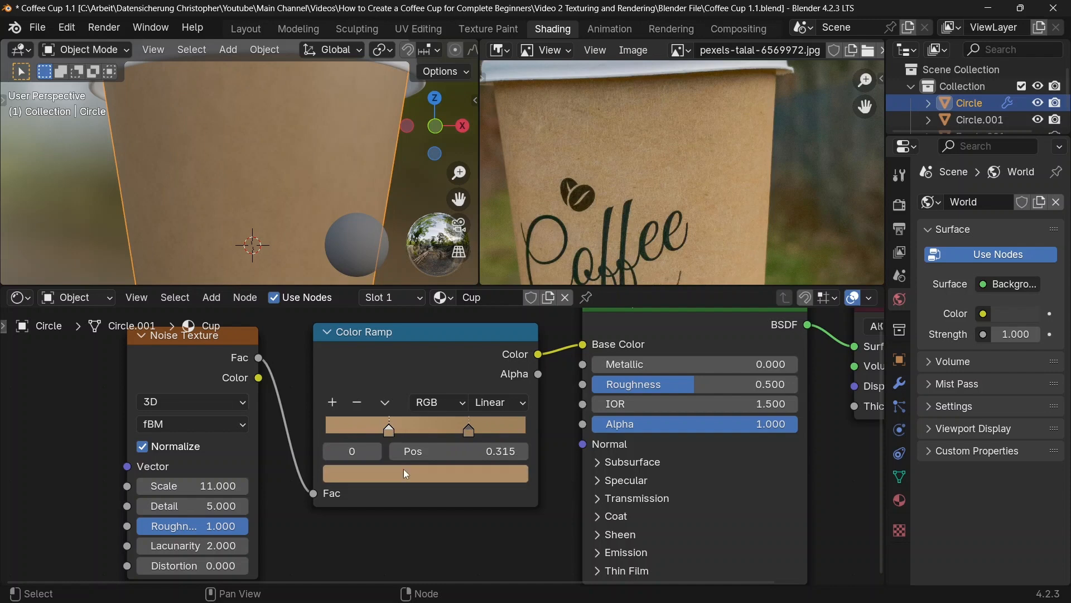
{"action": "left_click", "coordinate": [404, 473]}
{"action": "left_click_drag", "start_coordinate": [512, 232], "coordinate": [511, 204]}
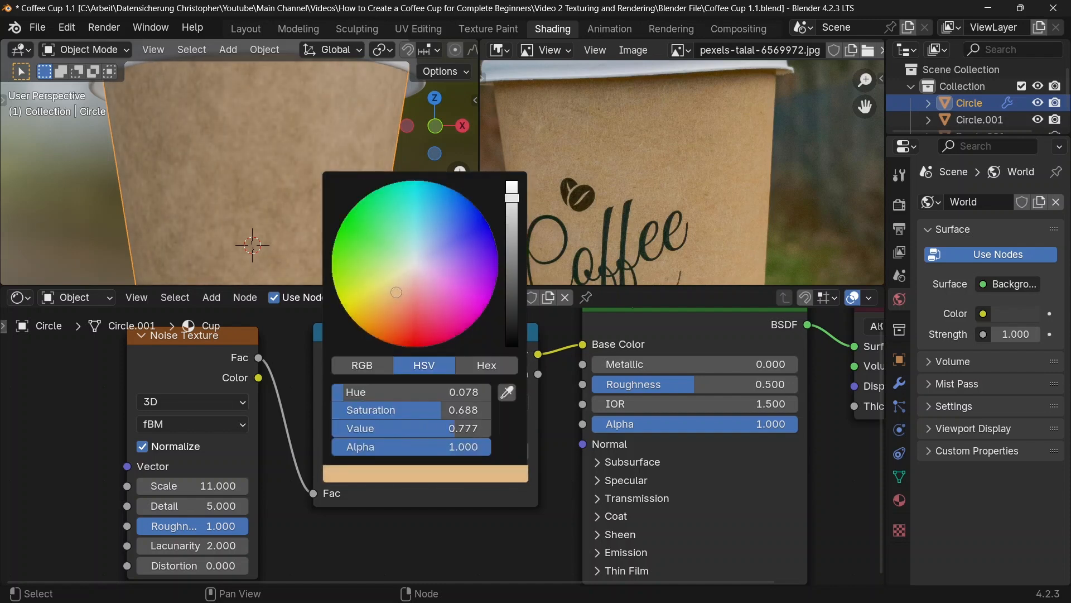
{"action": "left_click", "coordinate": [469, 430]}
{"action": "left_click", "coordinate": [467, 472]}
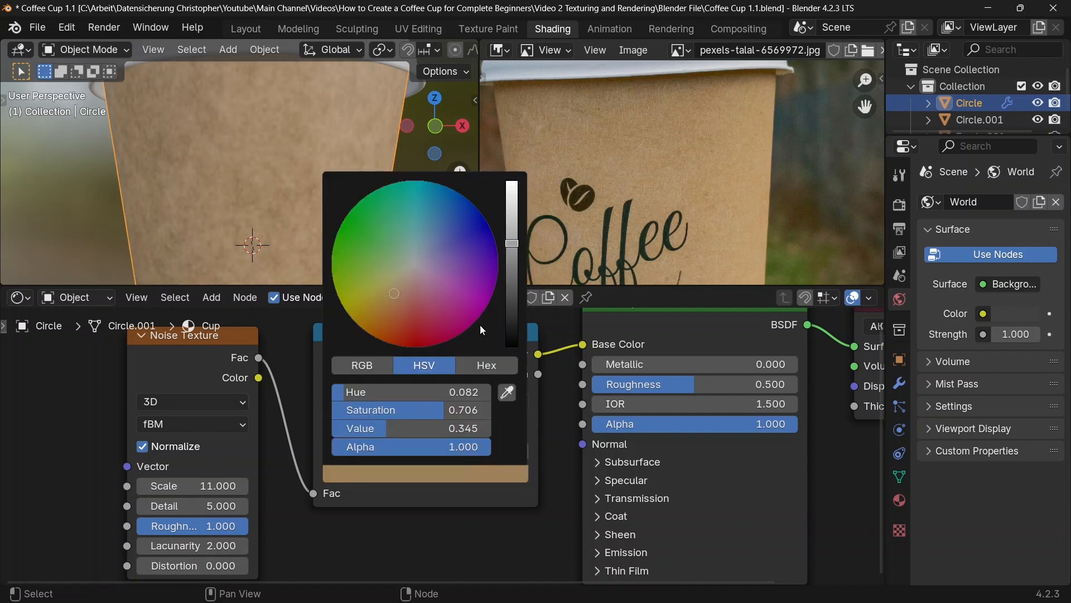
{"action": "left_click_drag", "start_coordinate": [511, 244], "coordinate": [512, 222]}
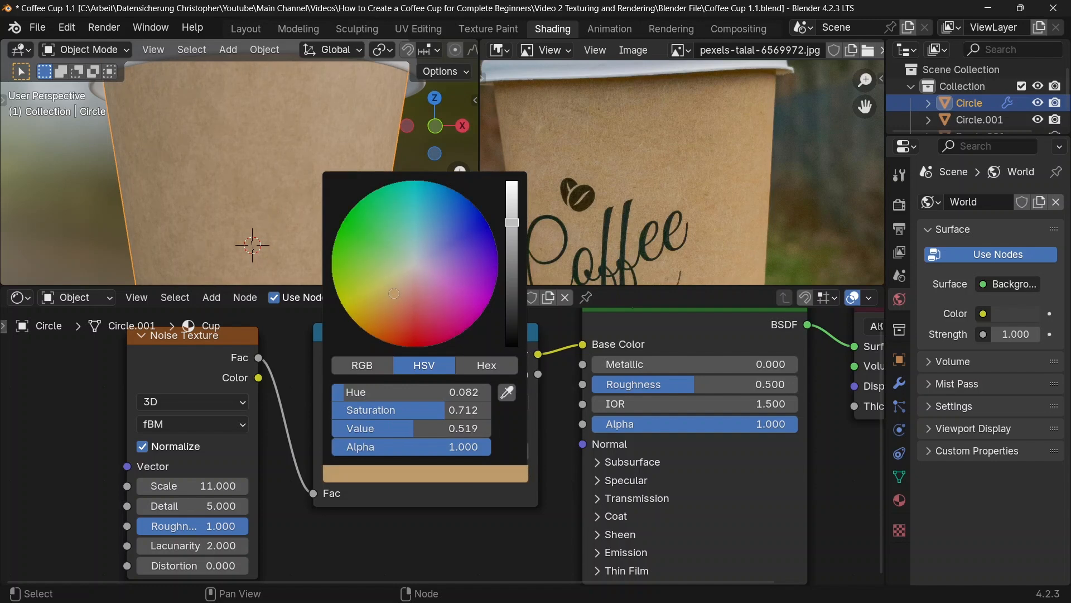
{"action": "middle_click_drag", "start_coordinate": [153, 200], "coordinate": [169, 196]}
{"action": "scroll", "coordinate": [200, 183], "scroll_direction": "down", "scroll_amount": 1}
{"action": "middle_click_drag", "start_coordinate": [255, 180], "coordinate": [254, 162], "text": "shift"}
{"action": "scroll", "coordinate": [234, 179], "scroll_direction": "down", "scroll_amount": 2}
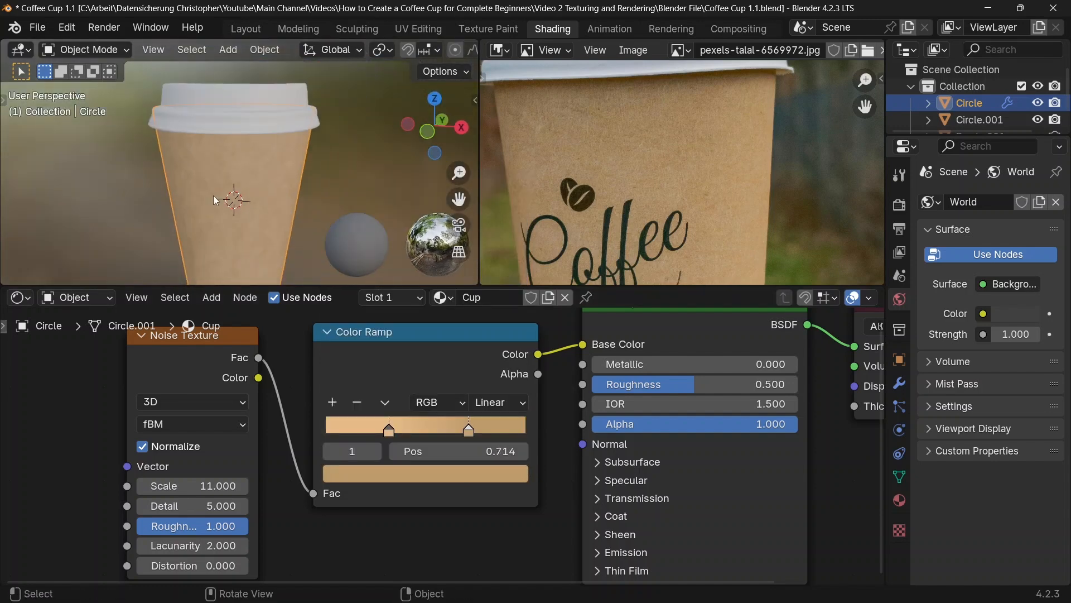
Step: Feed the Noise Texture's Fac output into the Height input of a new Bump node placed below the Color Ramp
{"action": "scroll", "coordinate": [251, 435], "scroll_direction": "down", "scroll_amount": 2}
{"action": "left_click_drag", "start_coordinate": [230, 367], "coordinate": [323, 533]}
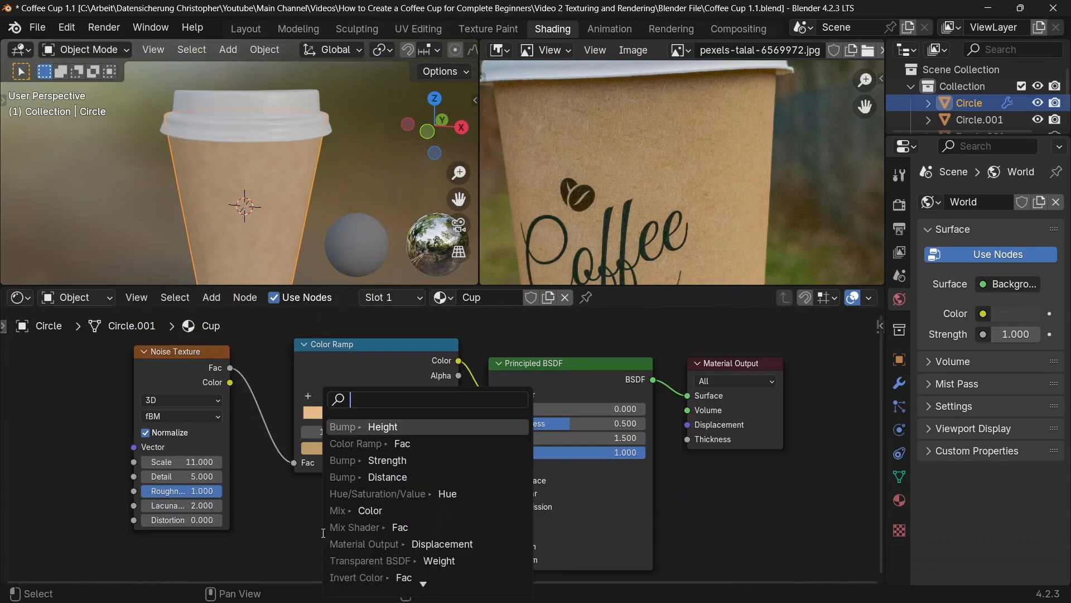
{"action": "type", "text": "bu"}
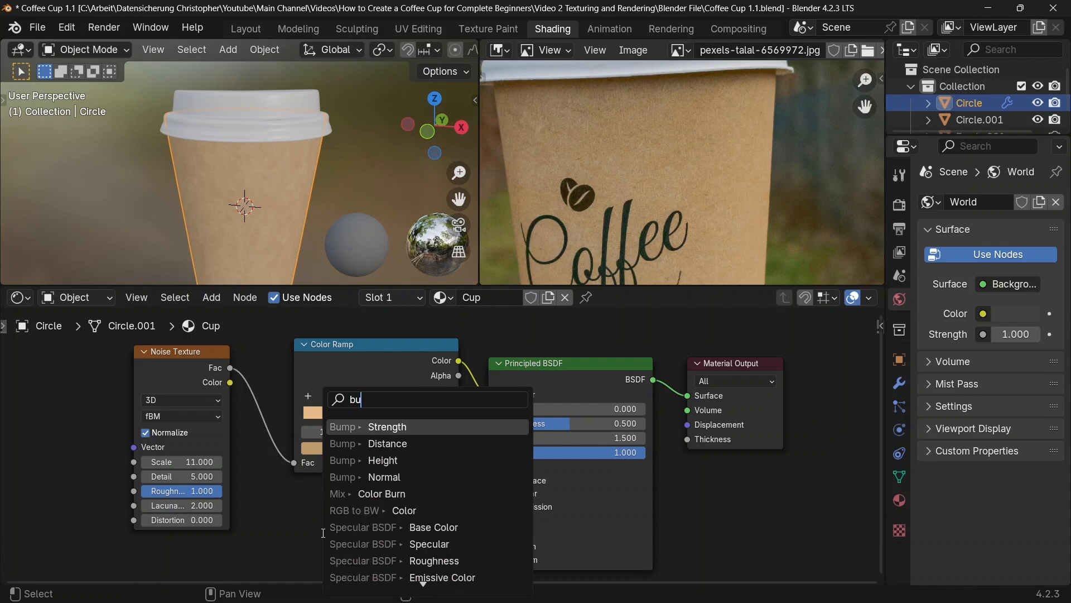
{"action": "type", "text": "mp"}
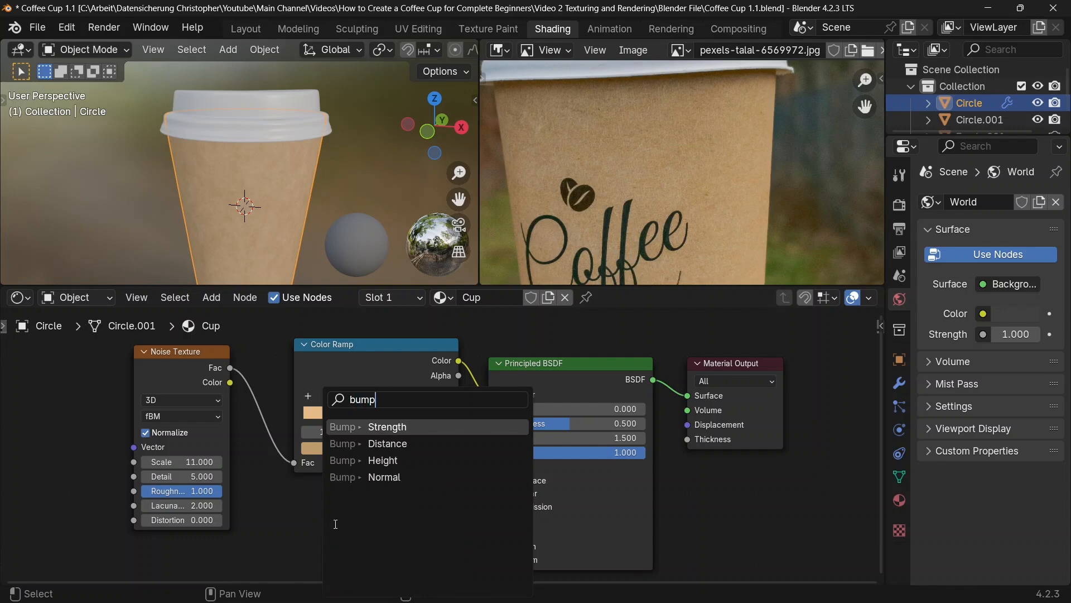
{"action": "key", "text": "Down"}
{"action": "key", "text": "Down"}
{"action": "key", "text": "Return"}
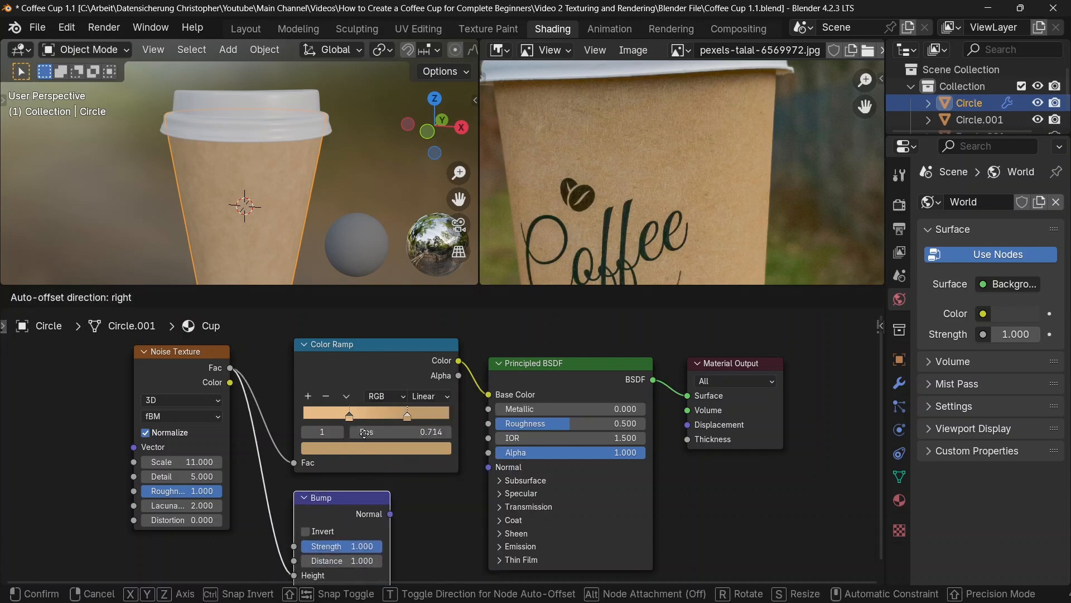
{"action": "left_click", "coordinate": [367, 423]}
Step: Connect the Bump node to the Principled BSDF's Normal input and set its Strength to 0.03
{"action": "left_click_drag", "start_coordinate": [393, 504], "coordinate": [488, 467]}
{"action": "middle_click_drag", "start_coordinate": [310, 421], "coordinate": [332, 373]}
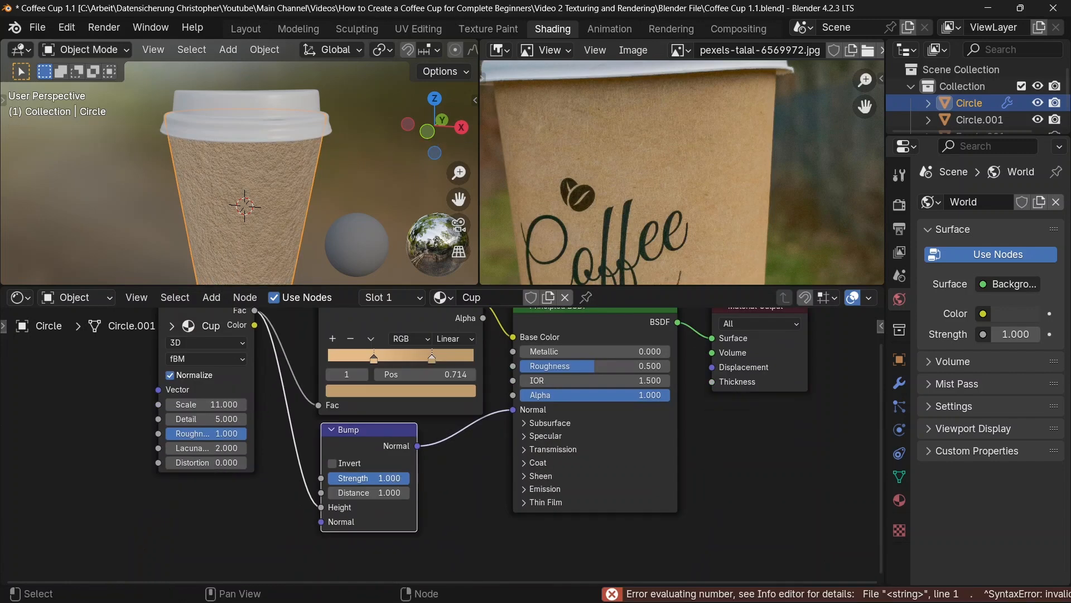
{"action": "left_click", "coordinate": [393, 478]}
{"action": "type", "text": ".03"}
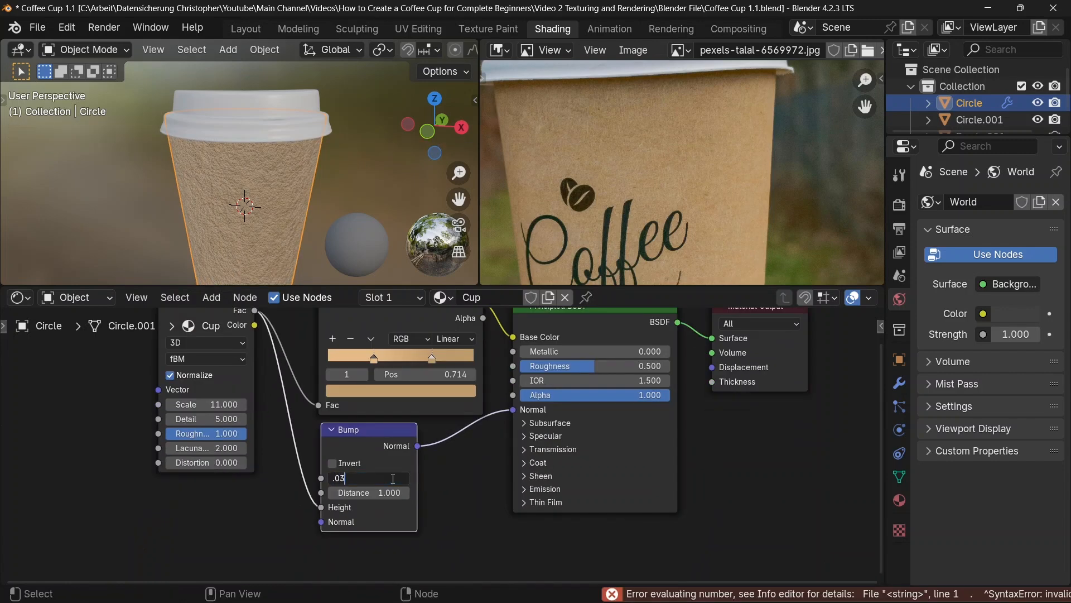
Step: Give the cup's lid a new material named Plastic
{"action": "left_click", "coordinate": [306, 113]}
{"action": "left_click", "coordinate": [454, 294]}
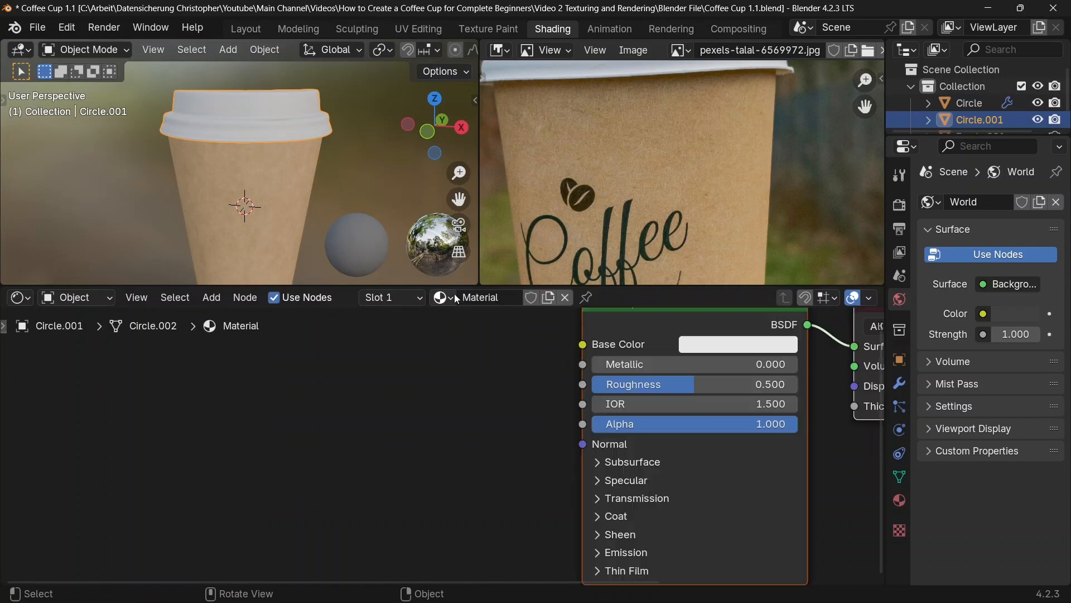
{"action": "double_click", "coordinate": [492, 297]}
{"action": "type", "text": "Plastic"}
{"action": "key", "text": "Return"}
Step: Set the Roughness of the Plastic material's Principled BSDF to 0.3
{"action": "middle_click_drag", "start_coordinate": [740, 383], "coordinate": [669, 420]}
{"action": "left_click", "coordinate": [670, 420]}
{"action": "type", "text": "0.3"}
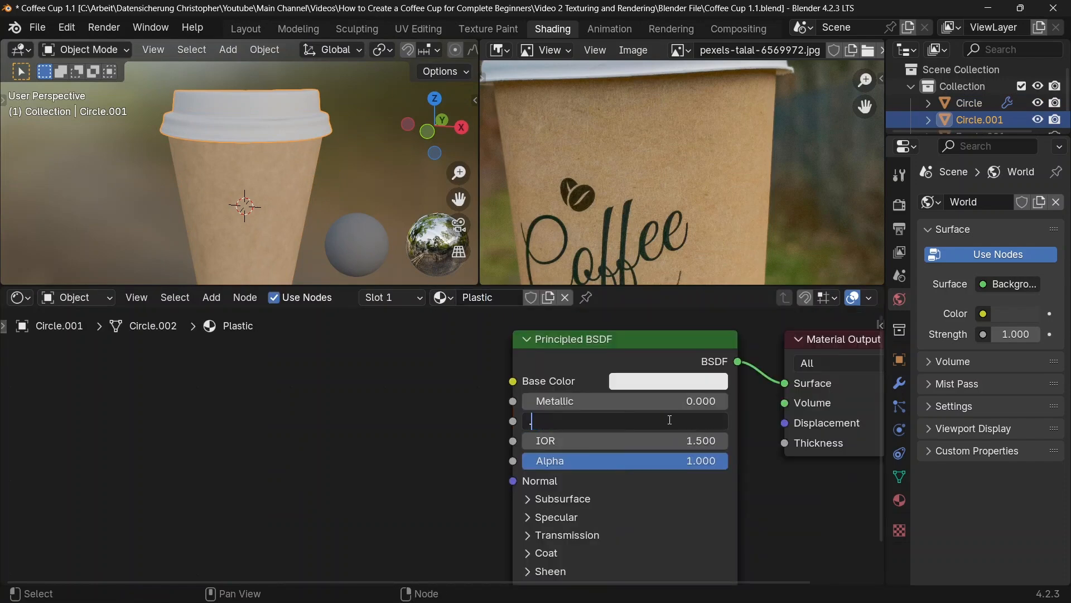
{"action": "key", "text": "Return"}
Step: Add a Noise Texture node to the Plastic material, well ahead of the Principled BSDF
{"action": "key", "text": "shift+a"}
{"action": "left_click", "coordinate": [253, 379]}
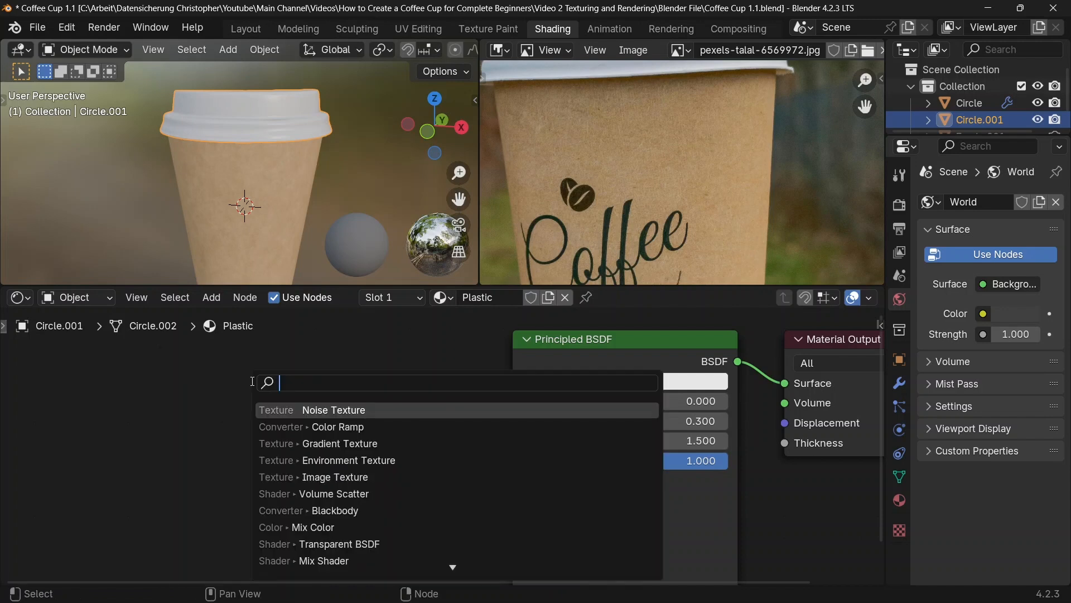
{"action": "type", "text": "noi"}
{"action": "key", "text": "Return"}
{"action": "left_click", "coordinate": [85, 338]}
Step: Feed the noise Fac into the Height of a new Bump node and link its Normal output to the Principled BSDF
{"action": "left_click_drag", "start_coordinate": [219, 366], "coordinate": [293, 435]}
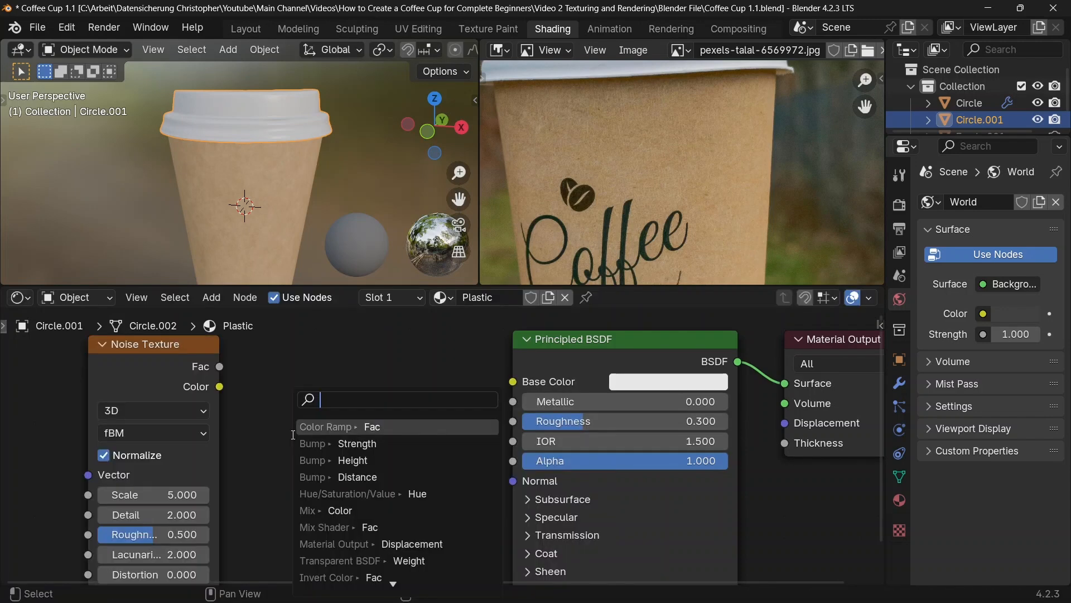
{"action": "type", "text": "bump"}
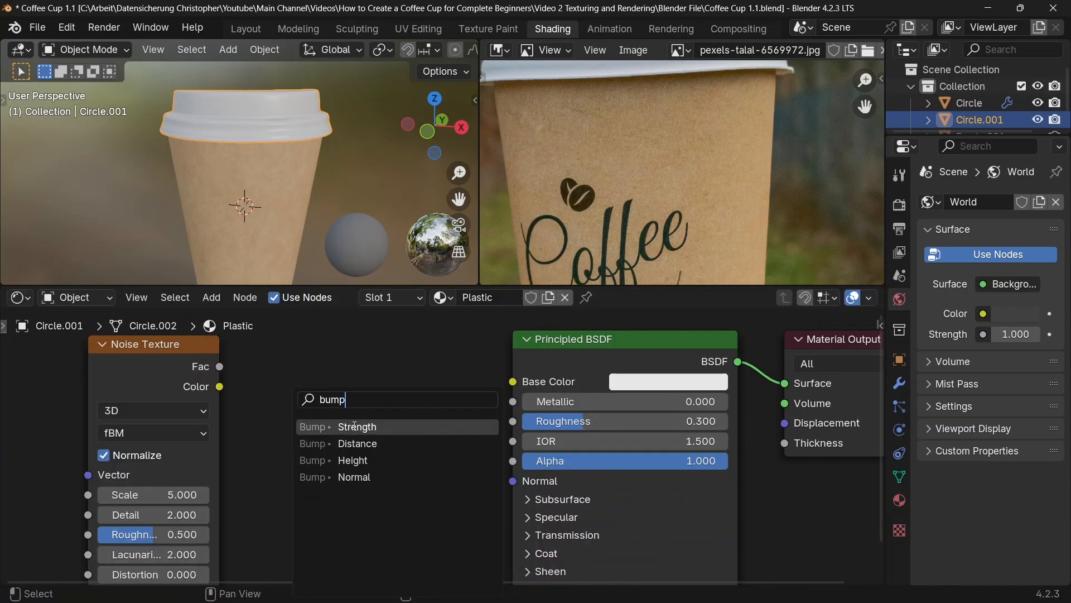
{"action": "left_click", "coordinate": [341, 462]}
{"action": "left_click", "coordinate": [319, 446]}
{"action": "left_click_drag", "start_coordinate": [400, 431], "coordinate": [513, 480]}
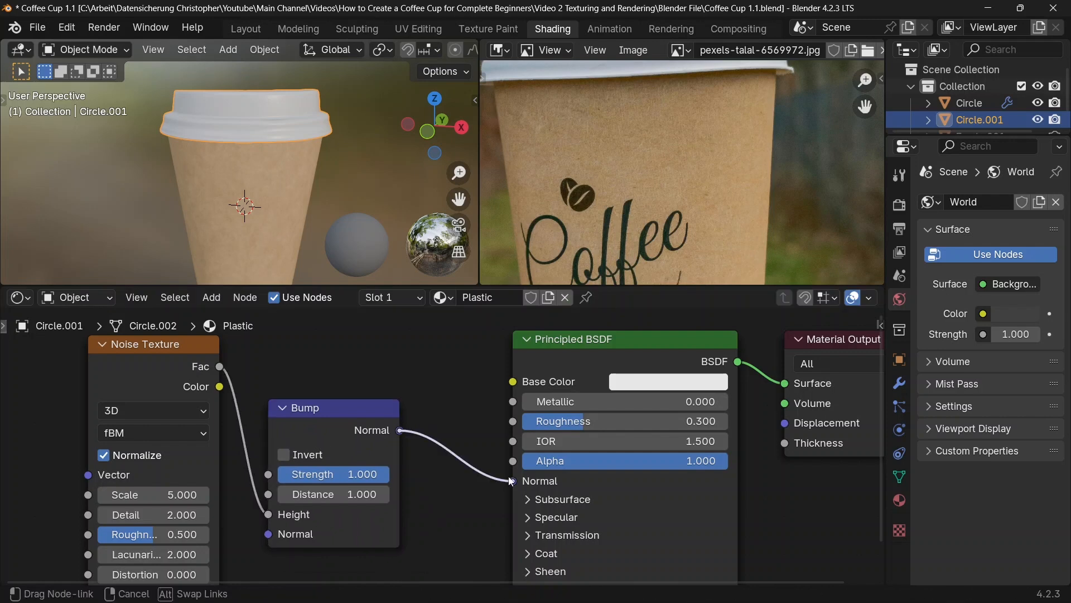
Step: Set the Strength of the Plastic material's Bump node to 0.01
{"action": "left_click", "coordinate": [342, 475]}
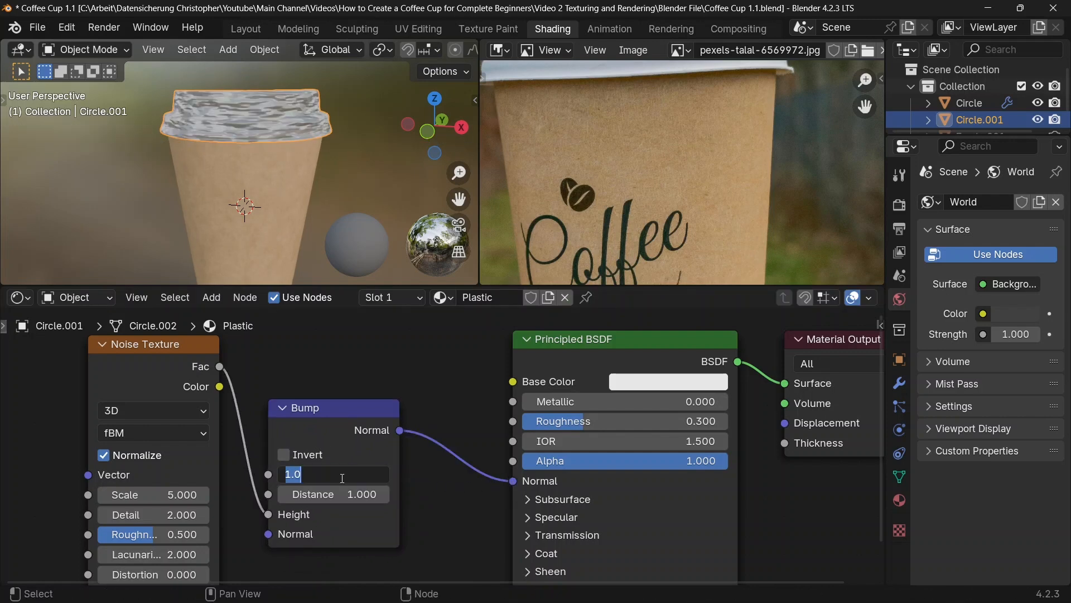
{"action": "type", "text": ".03"}
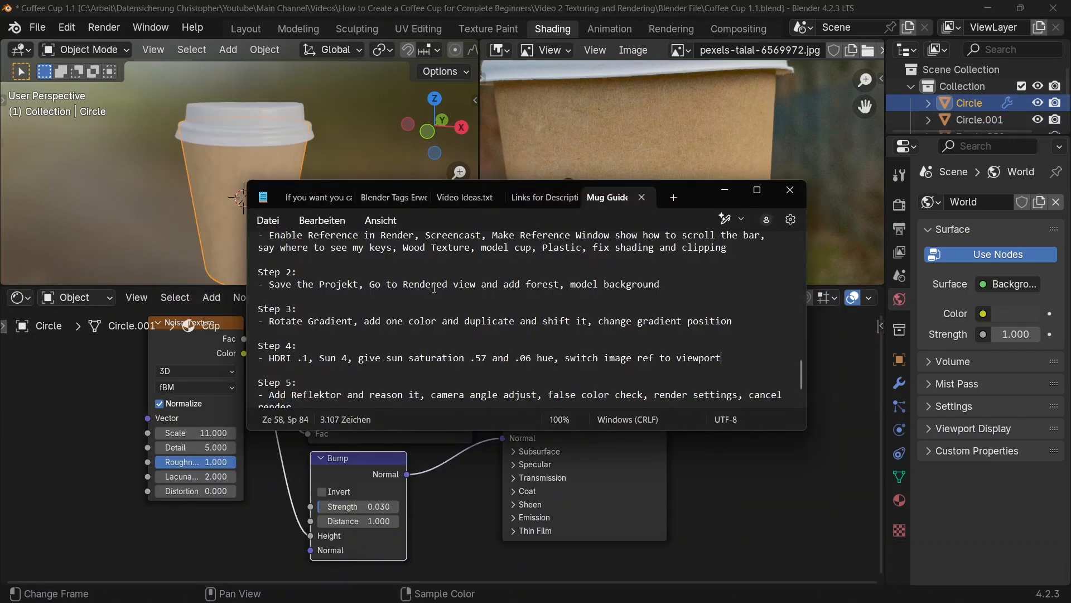
{"action": "key", "text": "alt+Tab"}
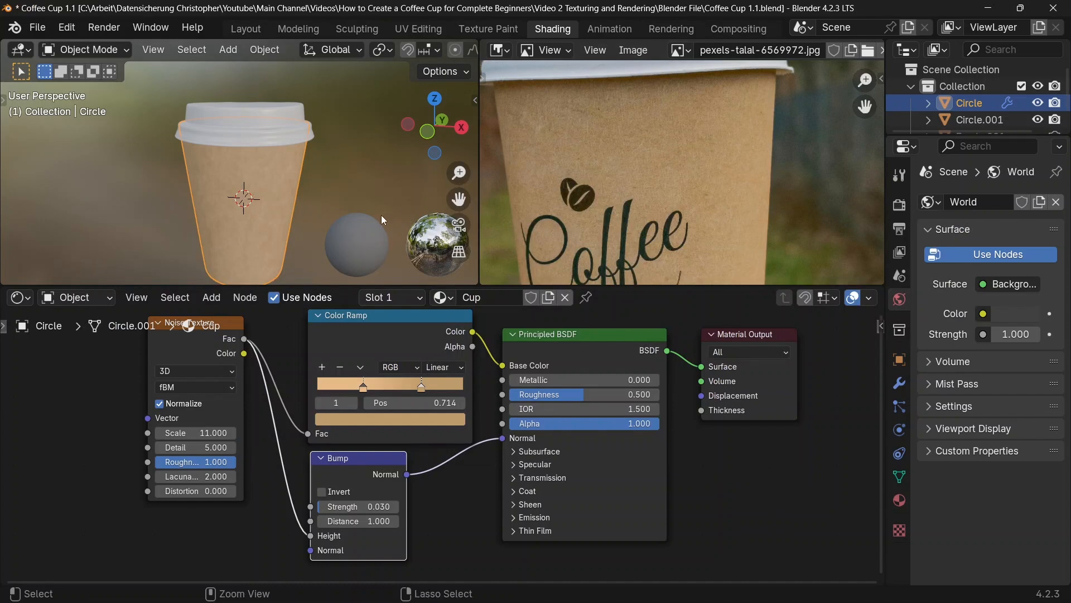
Step: Save the coffee cup file
{"action": "key", "text": "ctrl+s"}
{"action": "left_click", "coordinate": [37, 28]}
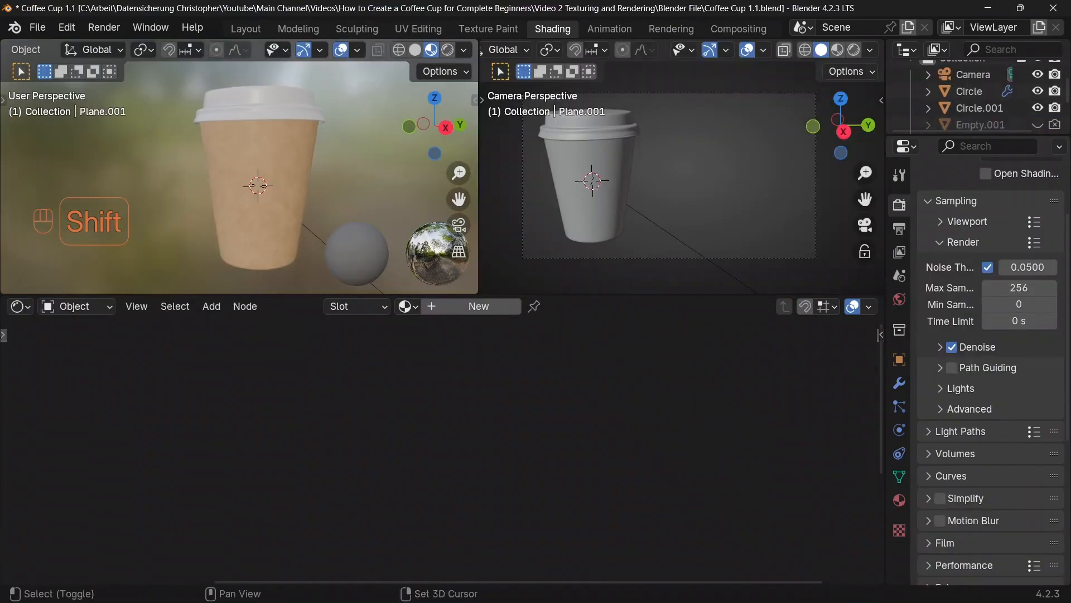
Step: Start editing the cup's mesh and add a horizontal loop cut around the body, slid down close to the base
{"action": "middle_click_drag", "start_coordinate": [240, 184], "coordinate": [240, 157]}
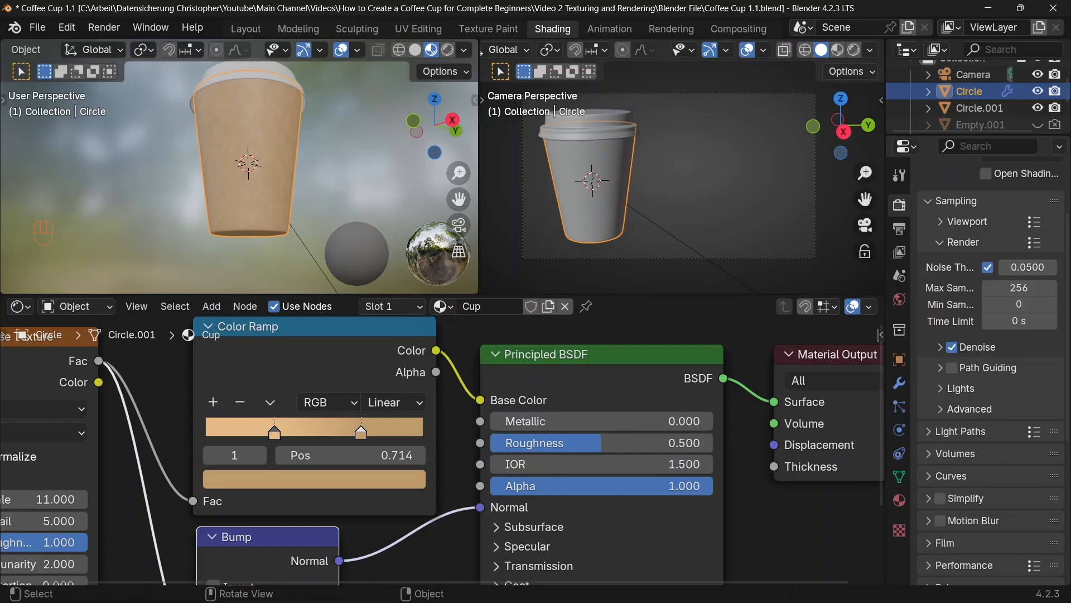
{"action": "key", "text": "Tab"}
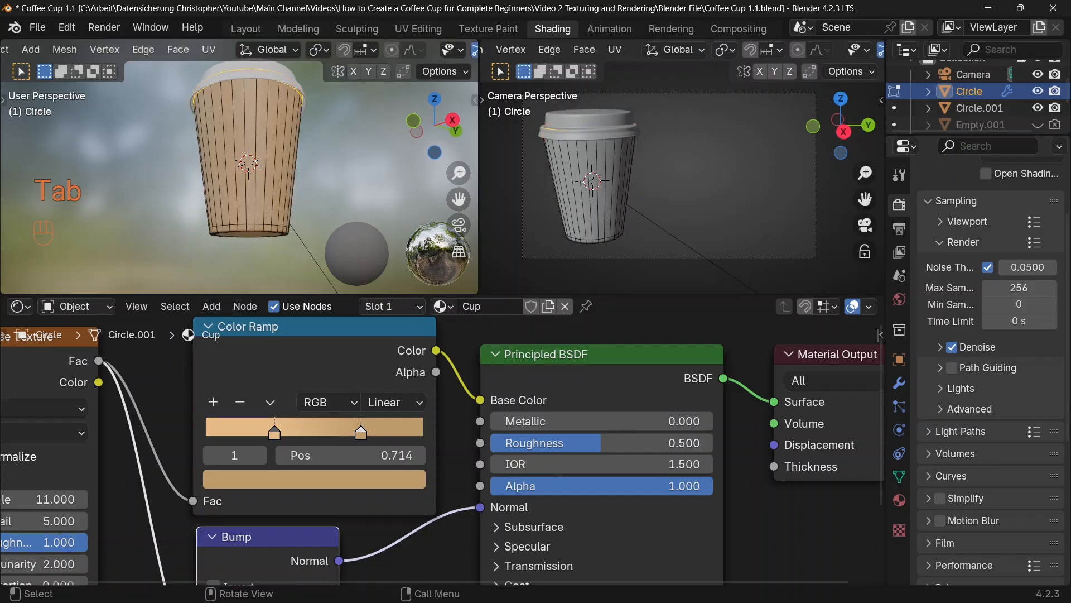
{"action": "key", "text": "ctrl+r"}
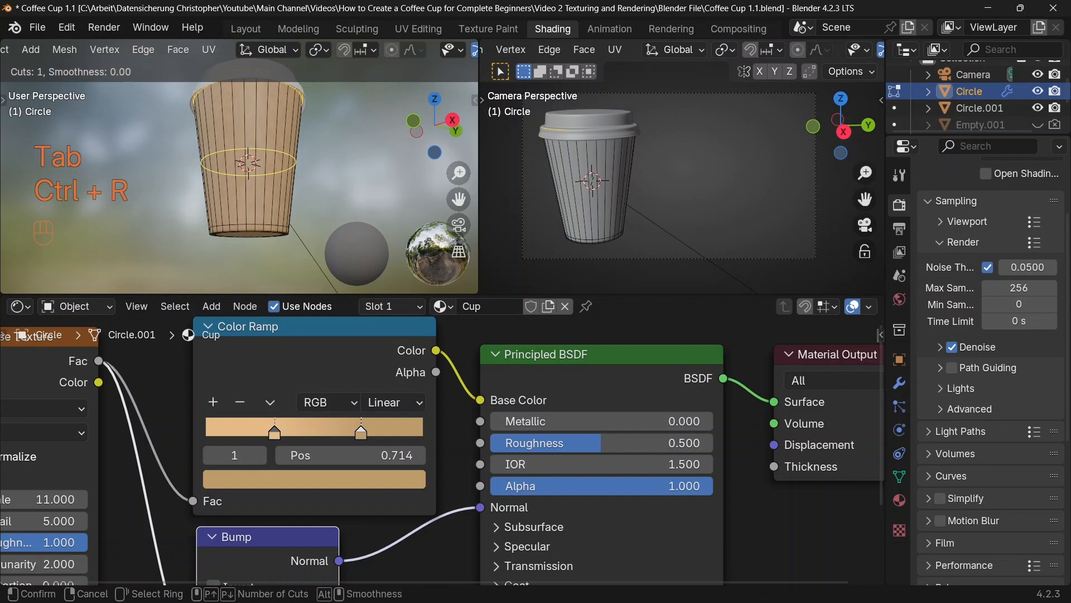
{"action": "left_click", "coordinate": [249, 163]}
{"action": "left_click", "coordinate": [250, 211]}
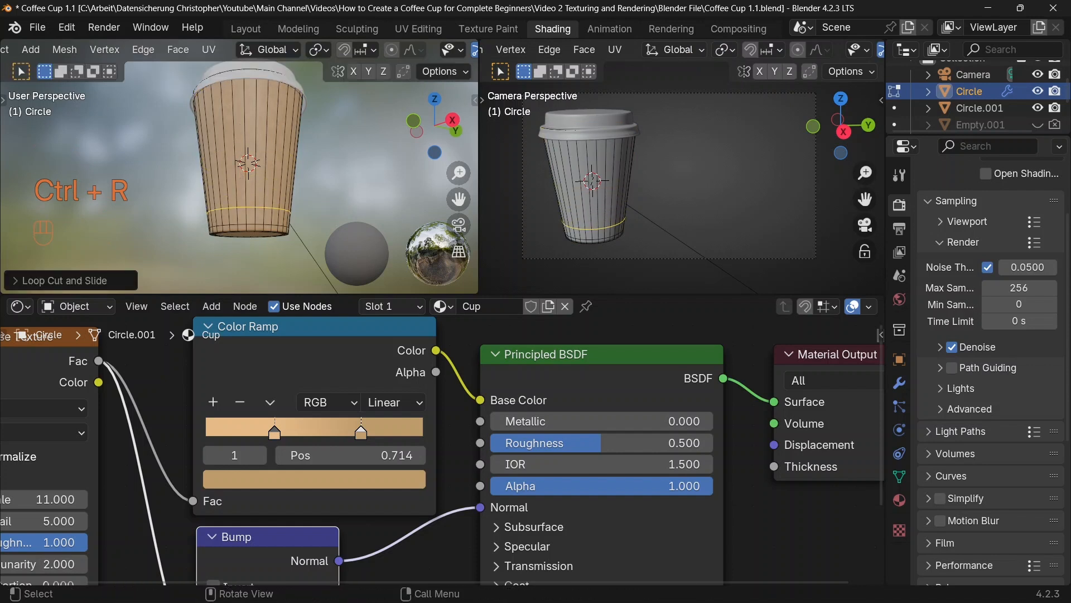
Step: Select the cup's bottom face and grow the selection three times up to the new loop cut
{"action": "scroll", "coordinate": [249, 210], "scroll_direction": "down", "scroll_amount": 2}
{"action": "middle_click_drag", "start_coordinate": [249, 211], "coordinate": [253, 191]}
{"action": "key", "text": "3"}
{"action": "left_click", "coordinate": [254, 190]}
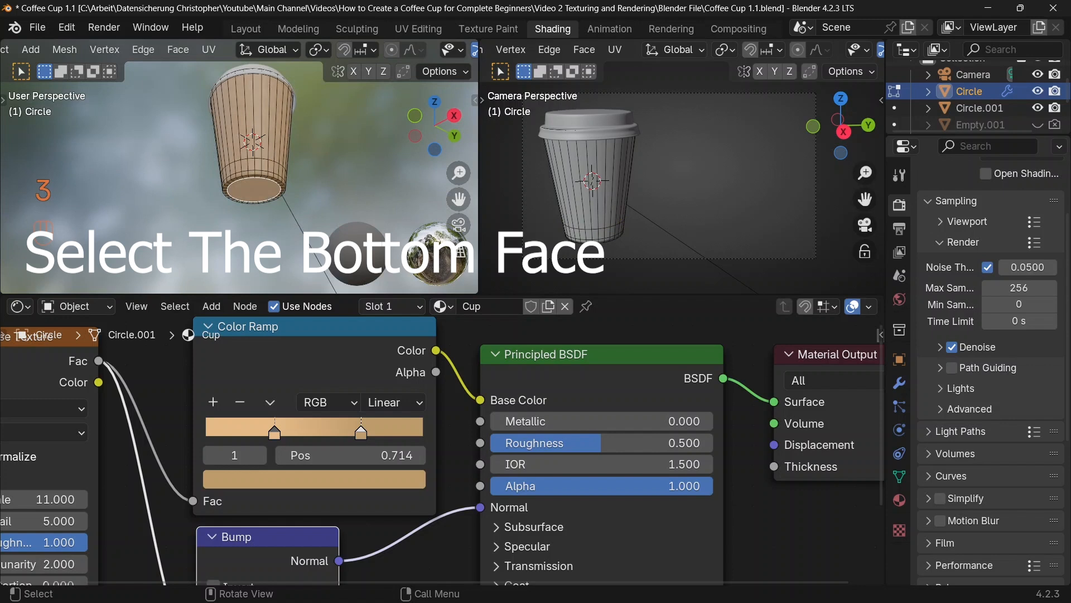
{"action": "key", "text": "ctrl+KP_Add"}
{"action": "key", "text": "ctrl+KP_Add"}
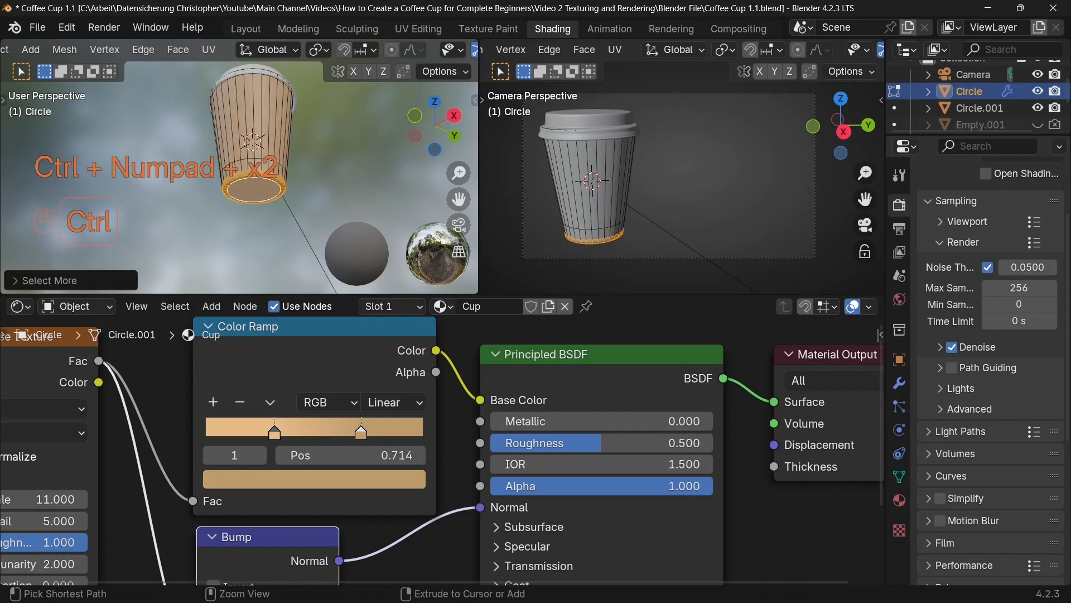
{"action": "key", "text": "ctrl+KP_Add"}
Step: Extrude the selected base faces inward along their normals by about 0.086 m
{"action": "scroll", "coordinate": [256, 184], "scroll_direction": "up", "scroll_amount": 1}
{"action": "middle_click_drag", "start_coordinate": [256, 184], "coordinate": [255, 168], "text": "shift"}
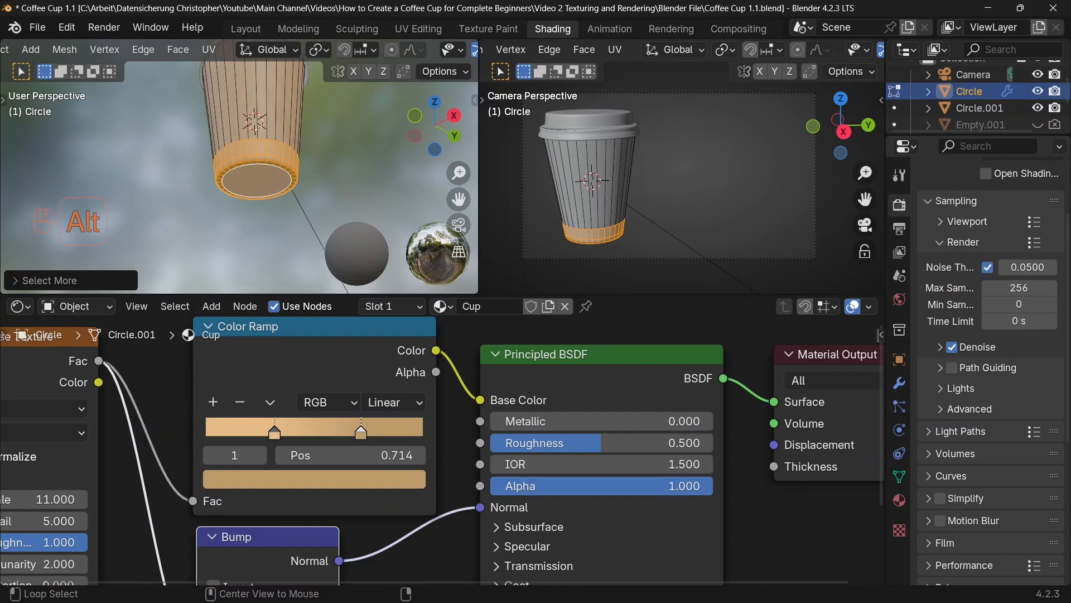
{"action": "key", "text": "alt+e"}
{"action": "left_click", "coordinate": [315, 154]}
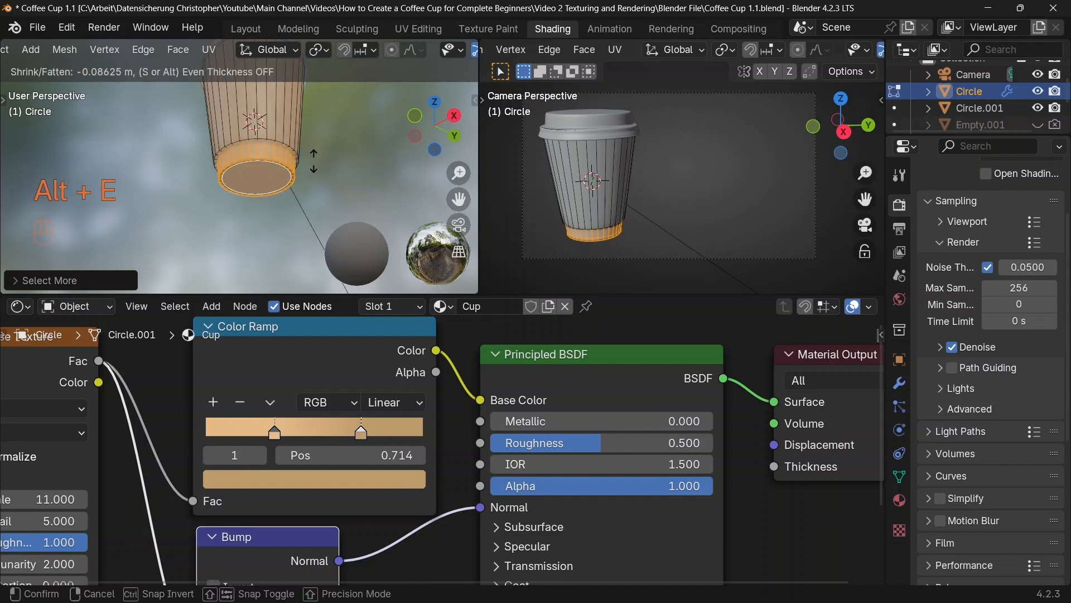
{"action": "left_click", "coordinate": [315, 159]}
Step: Add two supporting loop cuts around the cup, one just below and one just above the step of the recessed base
{"action": "scroll", "coordinate": [315, 159], "scroll_direction": "up", "scroll_amount": 3}
{"action": "key", "text": "ctrl+r"}
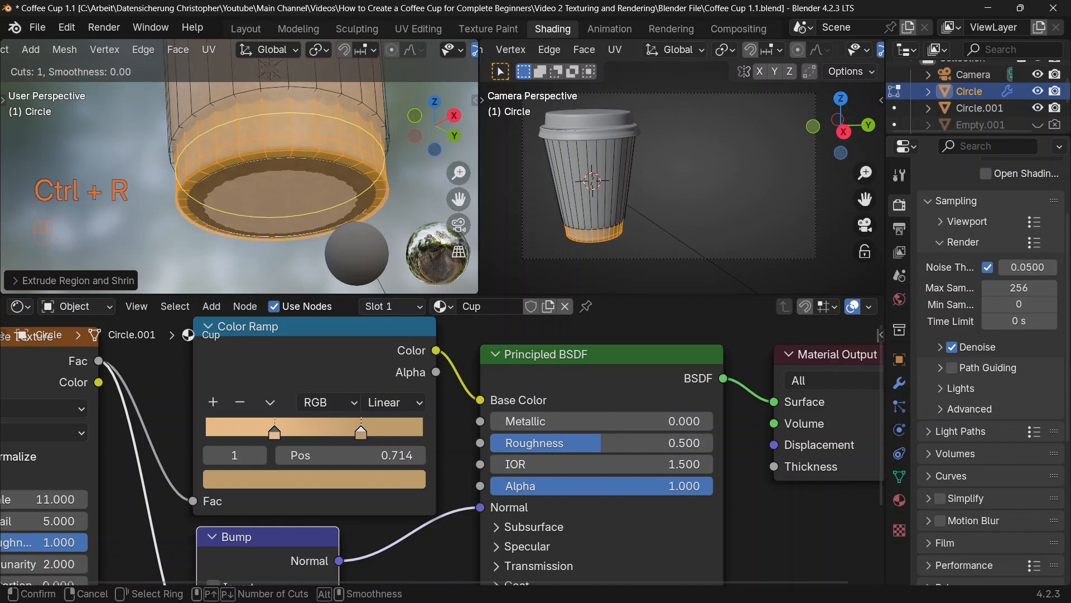
{"action": "left_click", "coordinate": [210, 123]}
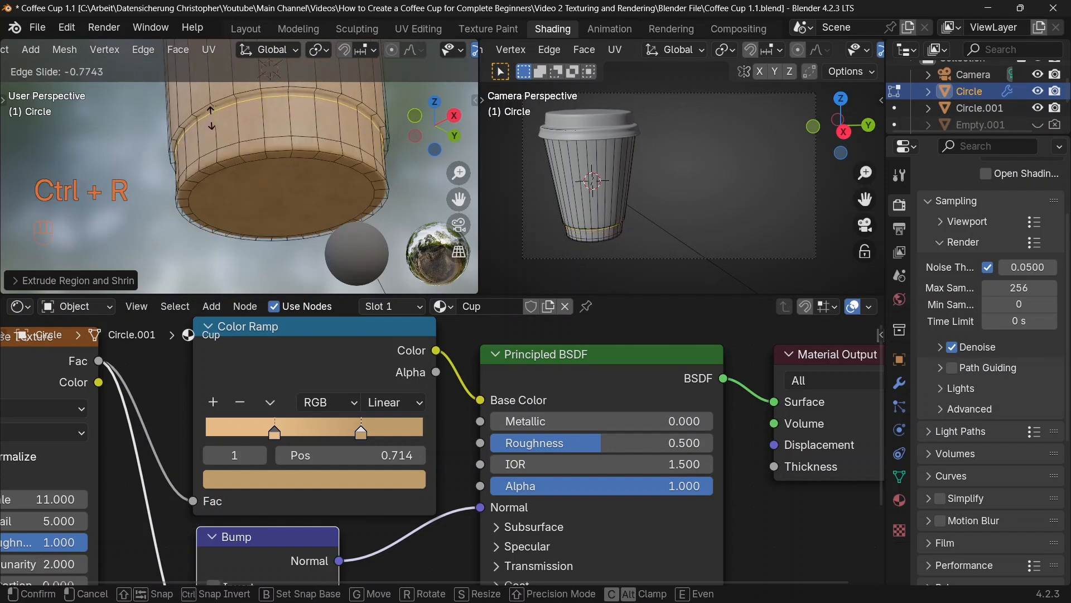
{"action": "left_click", "coordinate": [211, 115]}
{"action": "mouse_move", "coordinate": [211, 115]}
{"action": "middle_mouse_down", "text": "shift"}
{"action": "mouse_move", "coordinate": [214, 184]}
{"action": "mouse_move", "coordinate": [204, 109]}
{"action": "middle_mouse_up", "text": "shift"}
{"action": "key", "text": "ctrl+r"}
{"action": "left_click", "coordinate": [223, 125]}
{"action": "left_click", "coordinate": [223, 162]}
{"action": "middle_click_drag", "start_coordinate": [203, 109], "coordinate": [201, 93]}
{"action": "scroll", "coordinate": [239, 167], "scroll_direction": "down", "scroll_amount": 2}
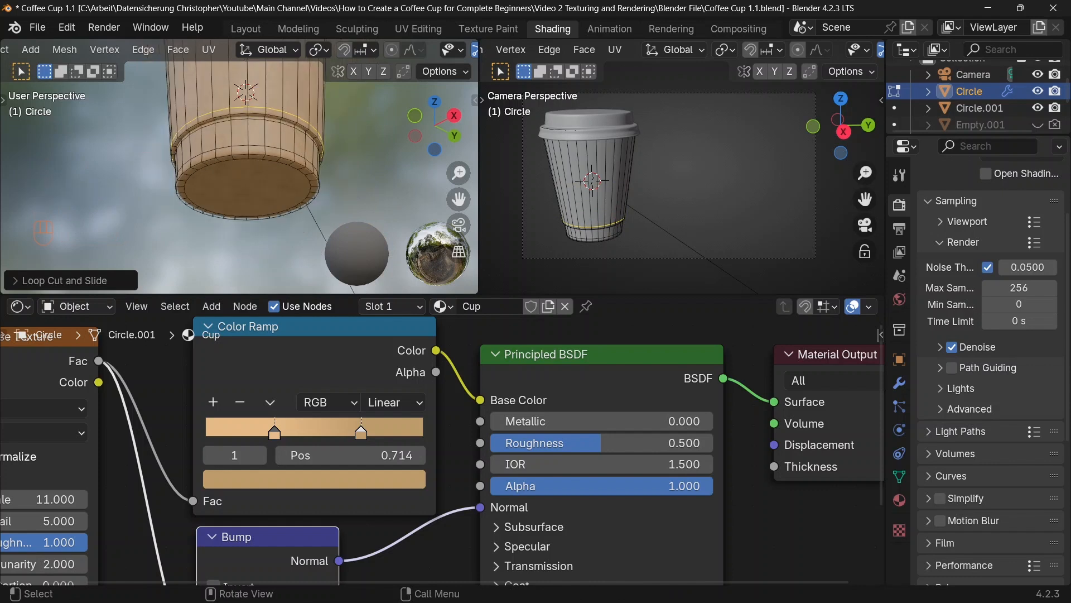
Step: Select the cup's bottom face and grow the selection until it covers the whole recessed base band
{"action": "key", "text": "3"}
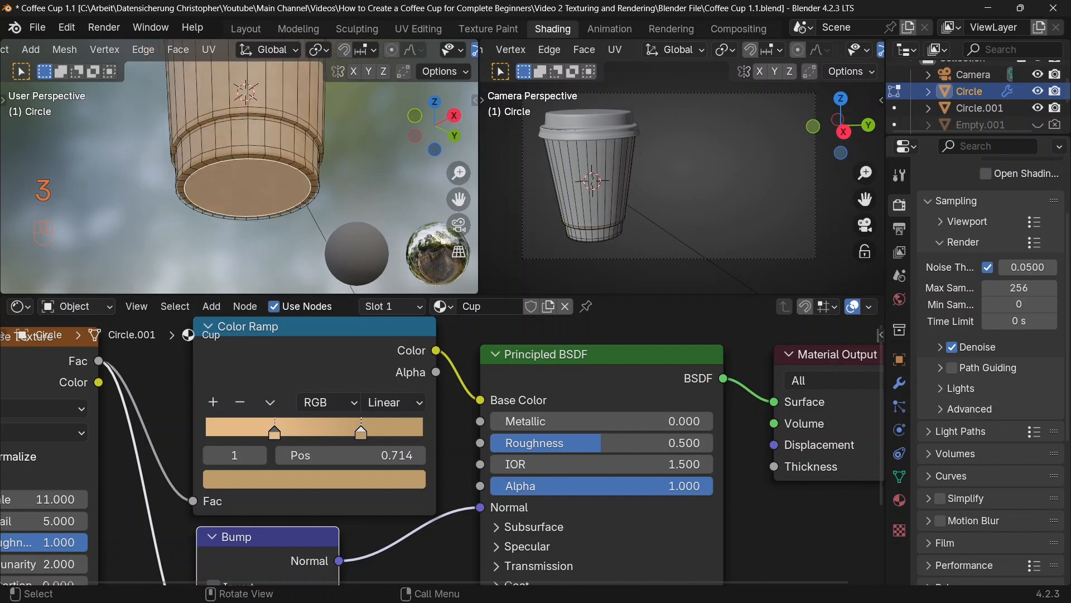
{"action": "key", "text": "ctrl+KP_Add"}
{"action": "key", "text": "ctrl+KP_Add"}
{"action": "key", "text": "ctrl+KP_Add"}
{"action": "key", "text": "ctrl+KP_Add"}
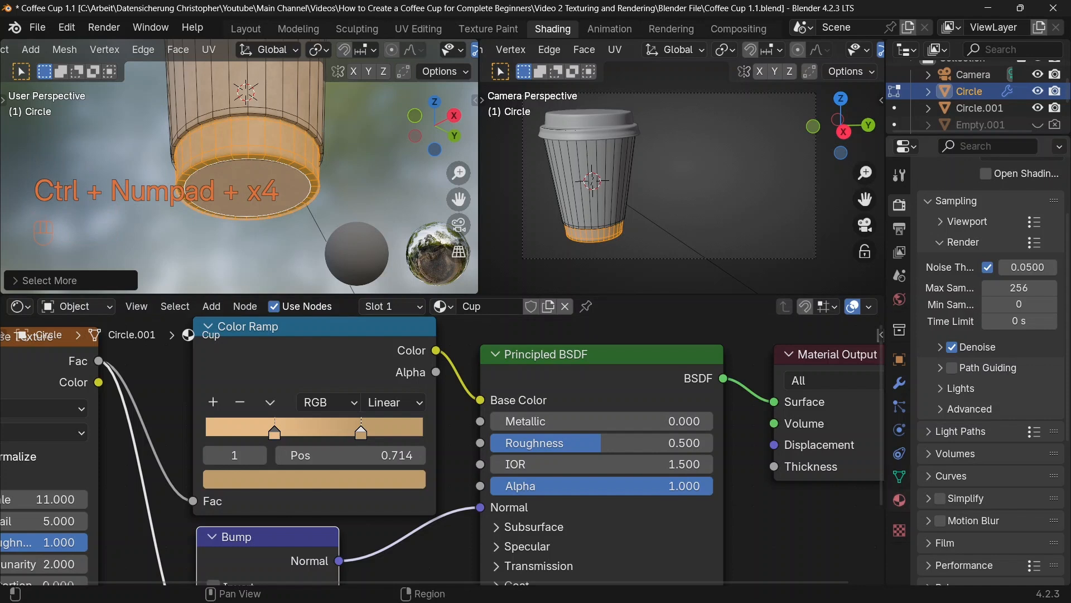
Step: Add a second material slot with the existing Plastic material, assign it to the selected base faces and leave mesh editing
{"action": "left_click", "coordinate": [899, 500]}
{"action": "scroll", "coordinate": [991, 363], "scroll_direction": "up", "scroll_amount": 3}
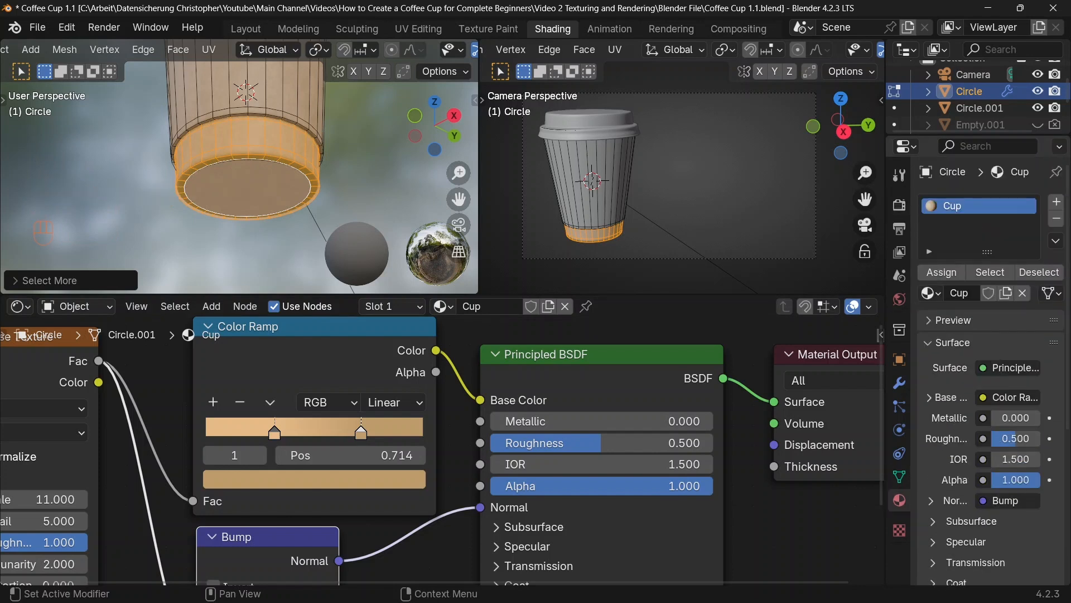
{"action": "left_click", "coordinate": [1056, 201]}
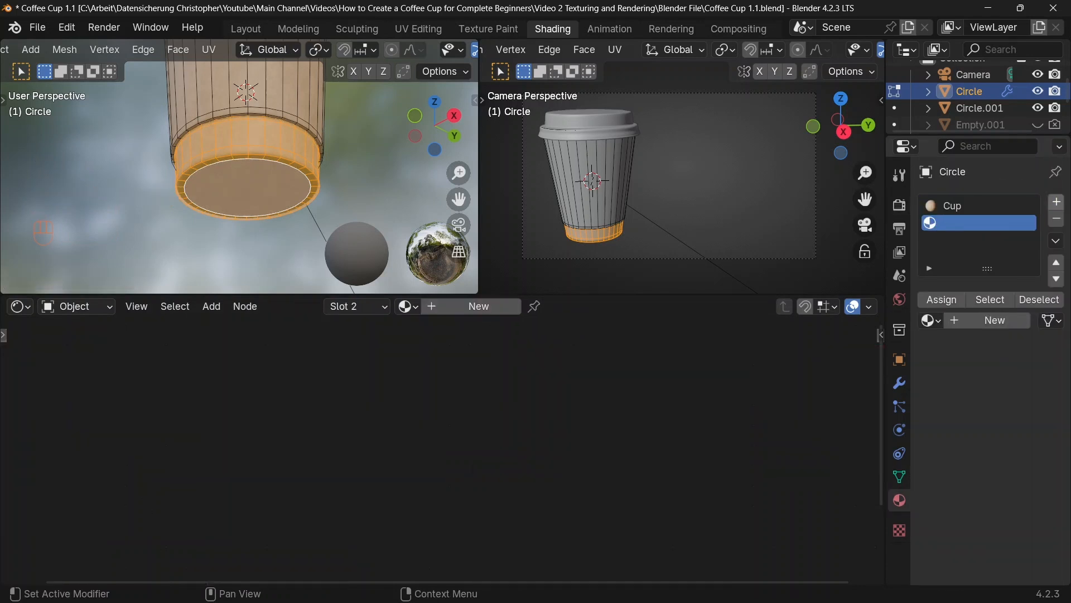
{"action": "left_click", "coordinate": [931, 320]}
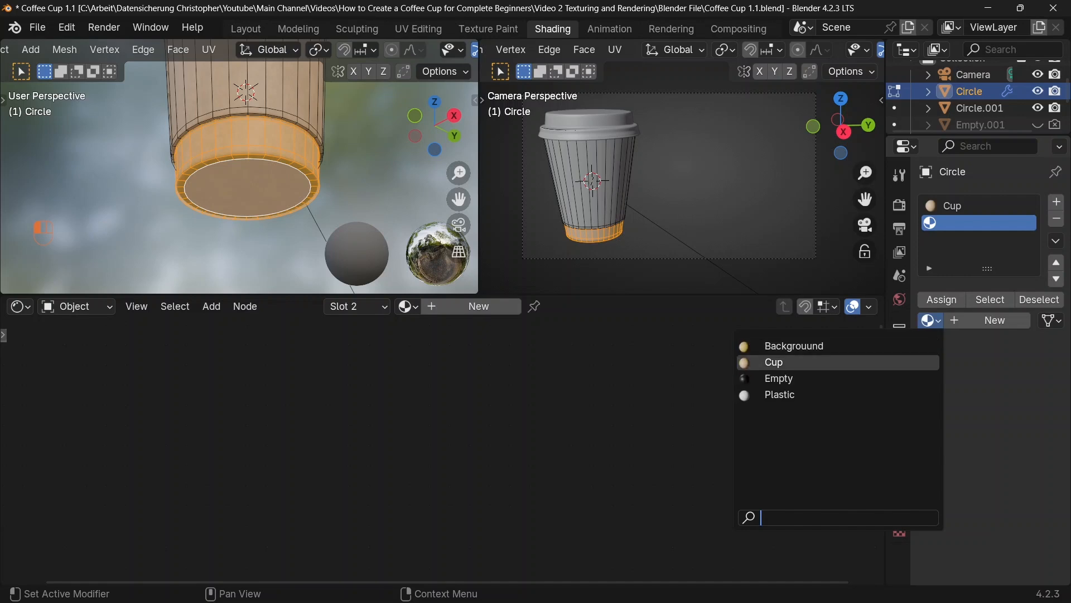
{"action": "left_click", "coordinate": [780, 394]}
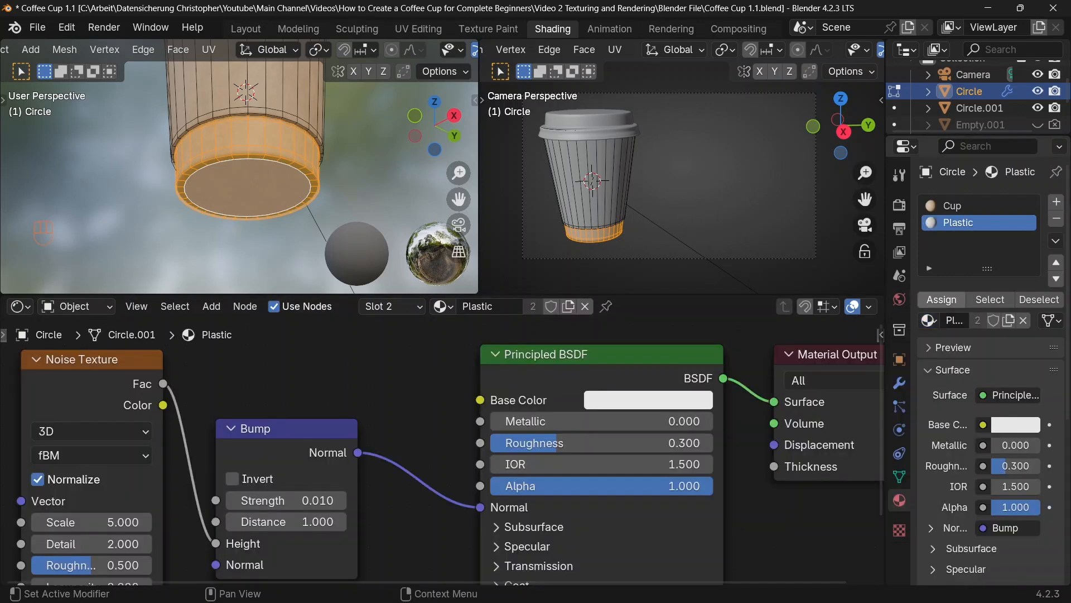
{"action": "key", "text": "Tab"}
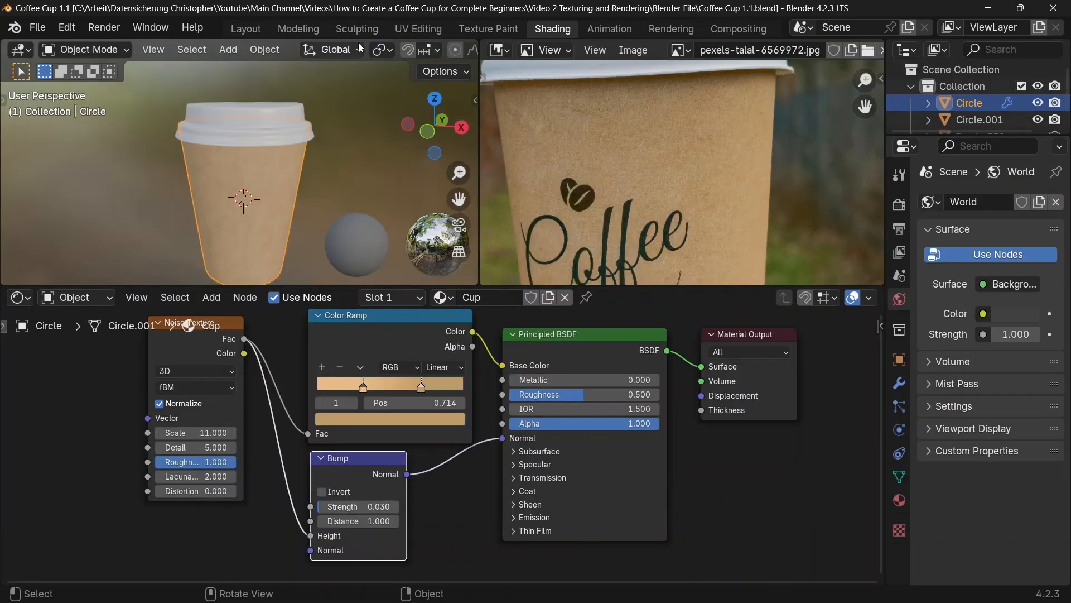
Step: Switch the viewport with the cup model to Rendered shading
{"action": "scroll", "coordinate": [365, 45], "scroll_direction": "down", "scroll_amount": 5}
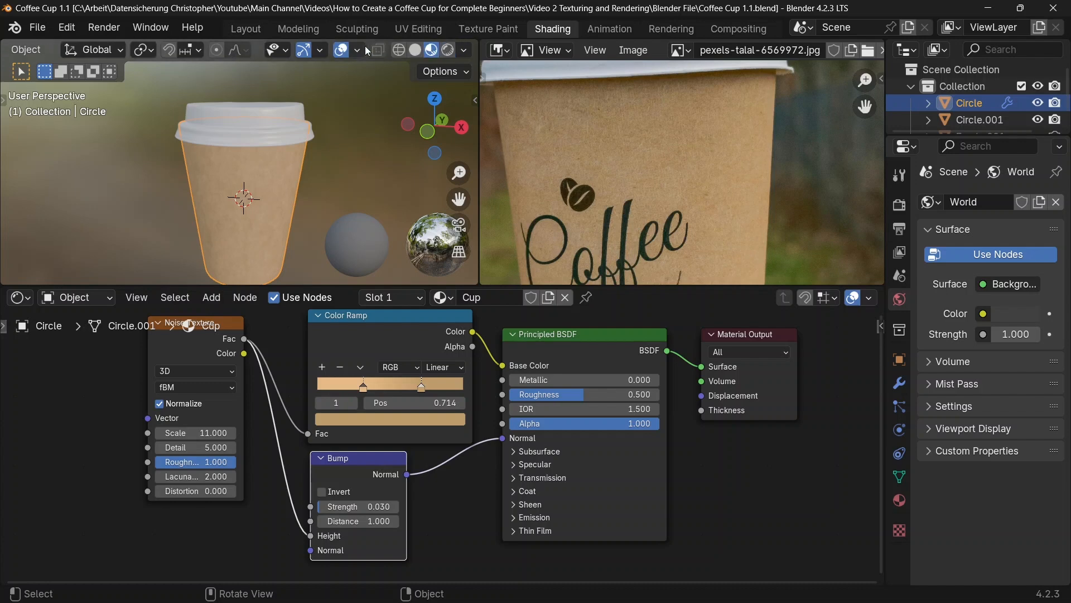
{"action": "left_click", "coordinate": [448, 50]}
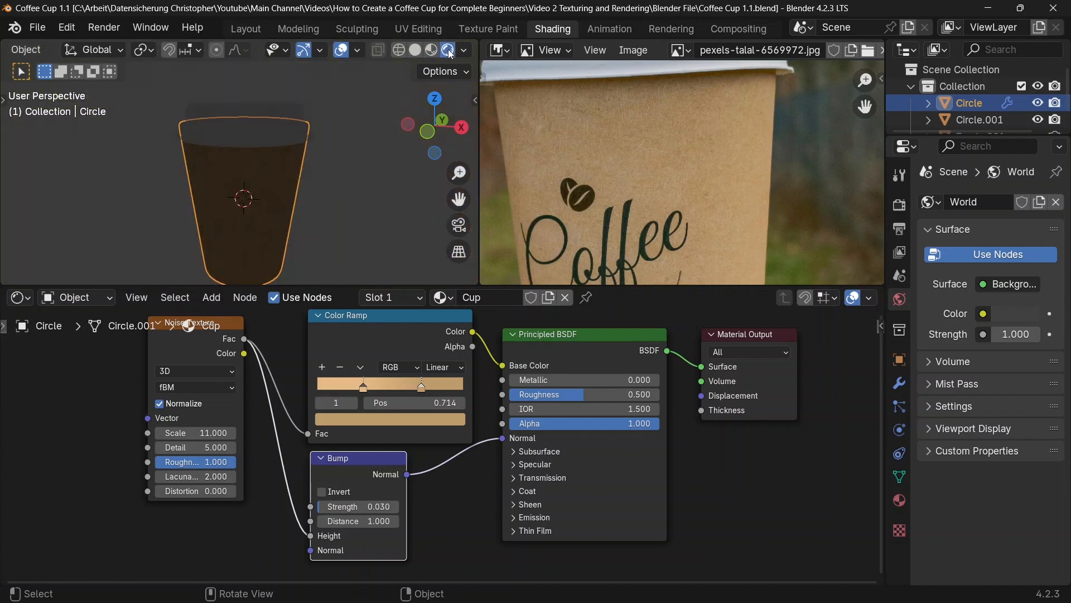
Step: Deselect the cup and switch the shader node editor from the object's material to the World nodes
{"action": "scroll", "coordinate": [332, 167], "scroll_direction": "down", "scroll_amount": 2}
{"action": "middle_click_drag", "start_coordinate": [330, 158], "coordinate": [330, 141], "text": "shift"}
{"action": "left_click", "coordinate": [331, 141]}
{"action": "middle_click_drag", "start_coordinate": [289, 344], "coordinate": [289, 350]}
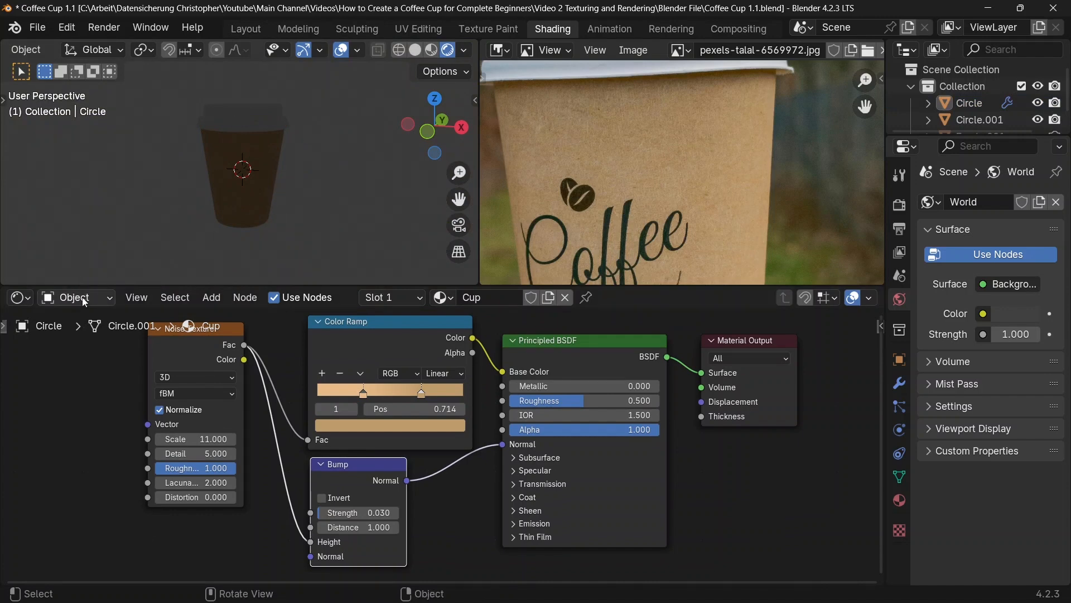
{"action": "left_click", "coordinate": [101, 301]}
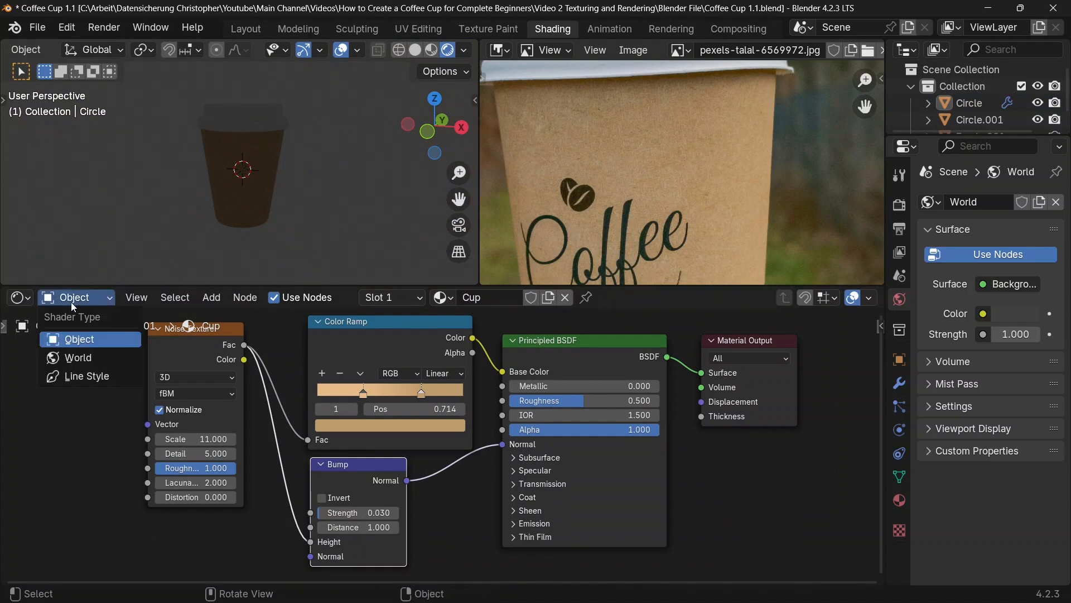
{"action": "left_click", "coordinate": [73, 360]}
{"action": "middle_click_drag", "start_coordinate": [309, 345], "coordinate": [272, 382]}
{"action": "scroll", "coordinate": [163, 379], "scroll_direction": "up", "scroll_amount": 2}
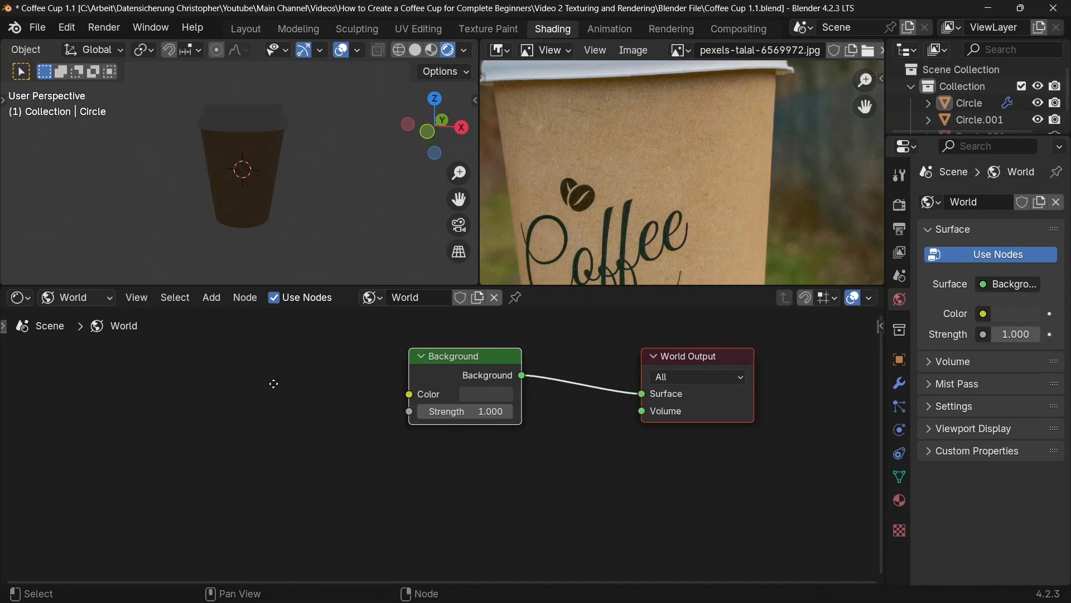
Step: Add an Environment Texture node before the Background node and connect its Color output to the Background's Color input
{"action": "left_click", "coordinate": [182, 366]}
{"action": "key", "text": "shift+a"}
{"action": "left_click", "coordinate": [132, 360]}
{"action": "type", "text": "e"}
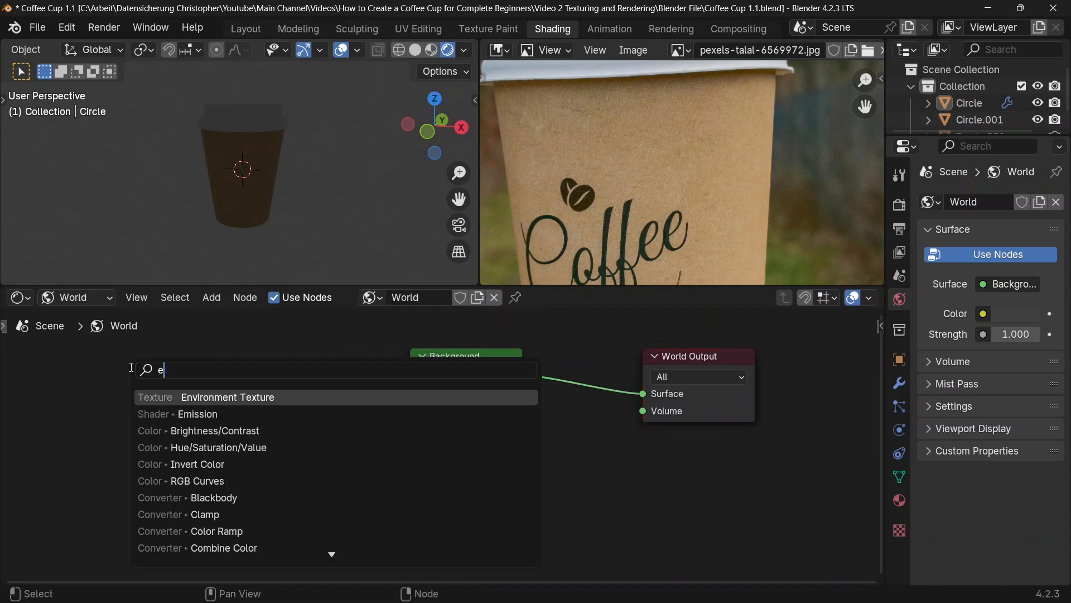
{"action": "type", "text": "nvir"}
{"action": "key", "text": "Return"}
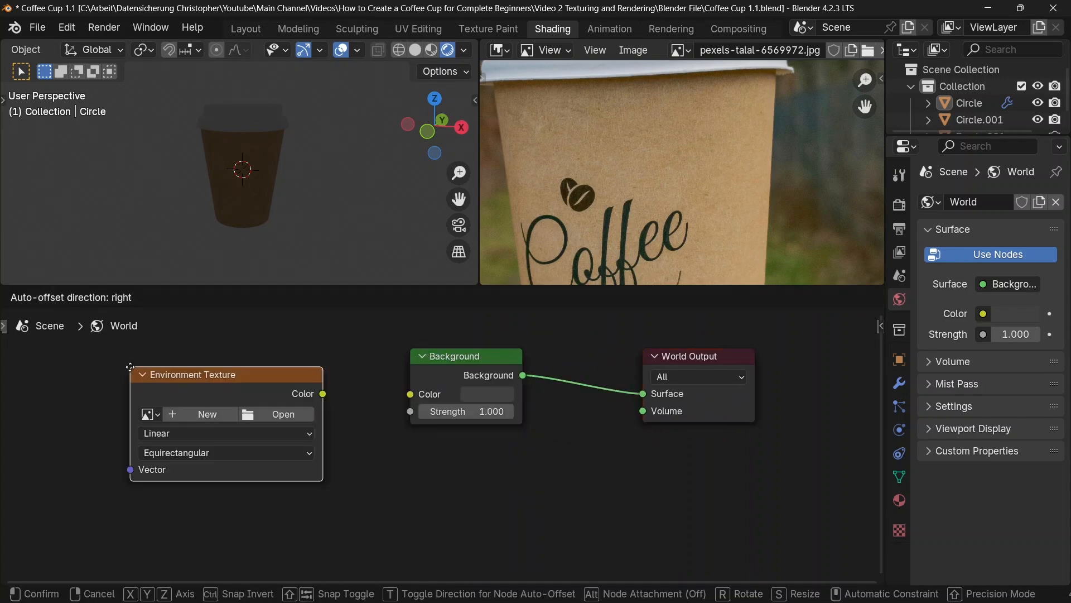
{"action": "left_click", "coordinate": [279, 381]}
{"action": "left_click_drag", "start_coordinate": [325, 382], "coordinate": [399, 397]}
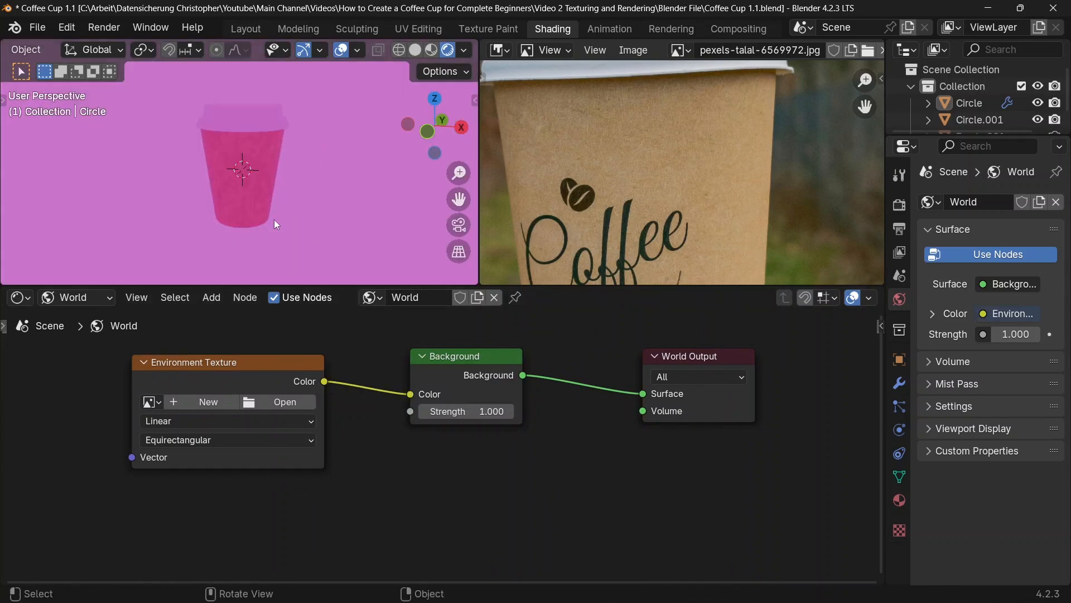
Step: Open an image for the environment texture and browse to the folder C:\Program Files\Blender Foundation\Blender 4.2
{"action": "left_click", "coordinate": [279, 400]}
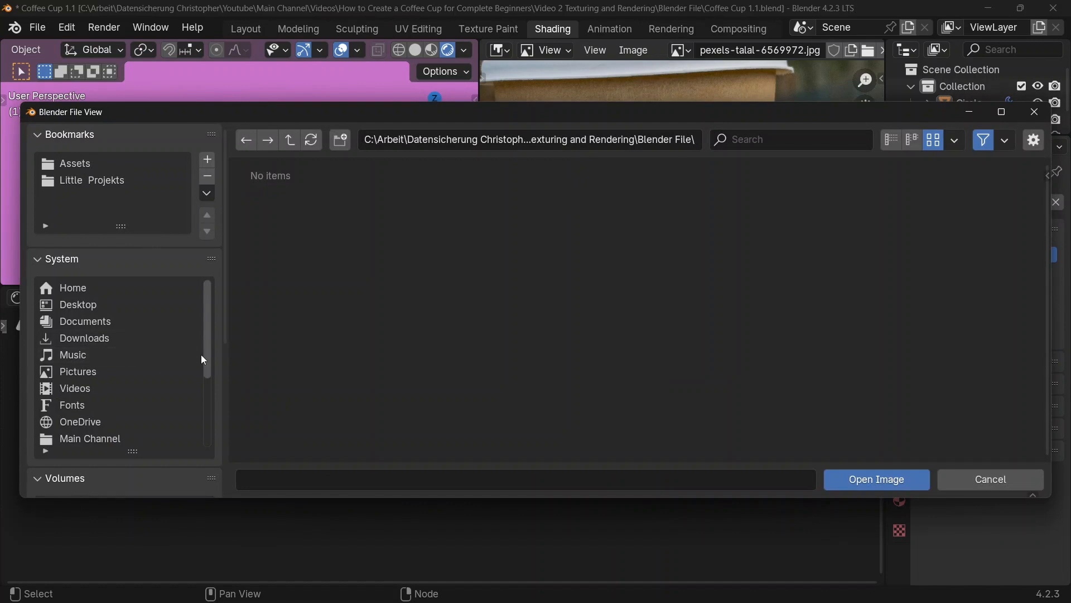
{"action": "scroll", "coordinate": [223, 350], "scroll_direction": "down", "scroll_amount": 5}
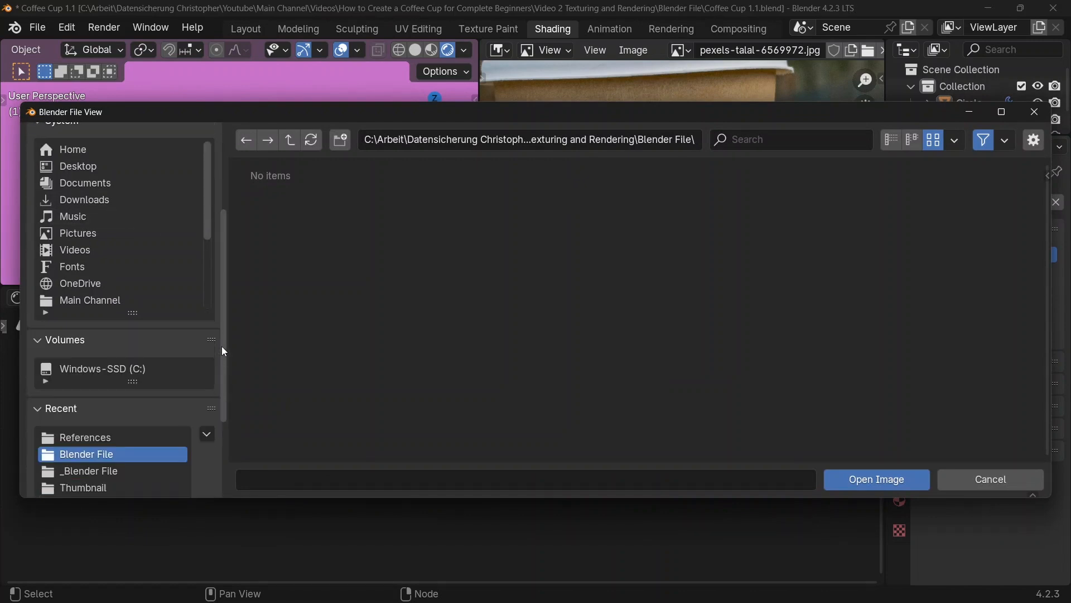
{"action": "left_click", "coordinate": [113, 334]}
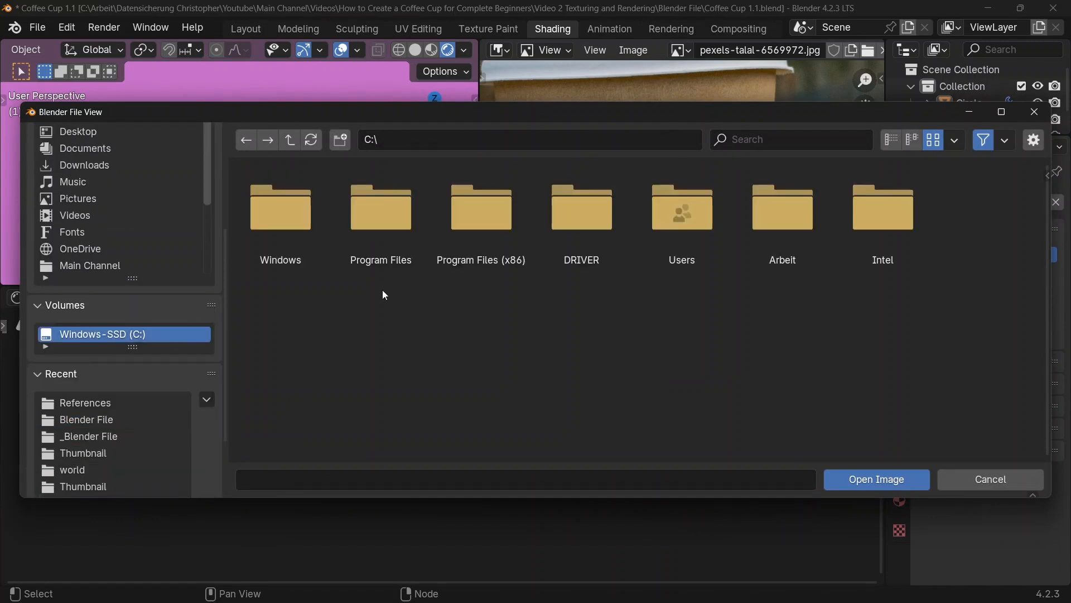
{"action": "double_click", "coordinate": [387, 240]}
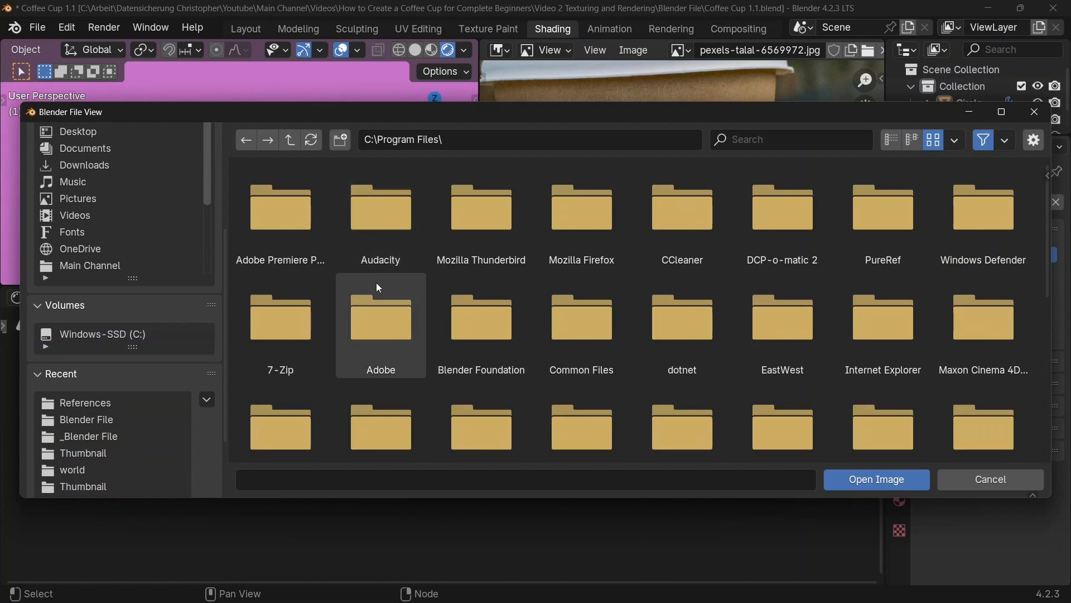
{"action": "double_click", "coordinate": [468, 325]}
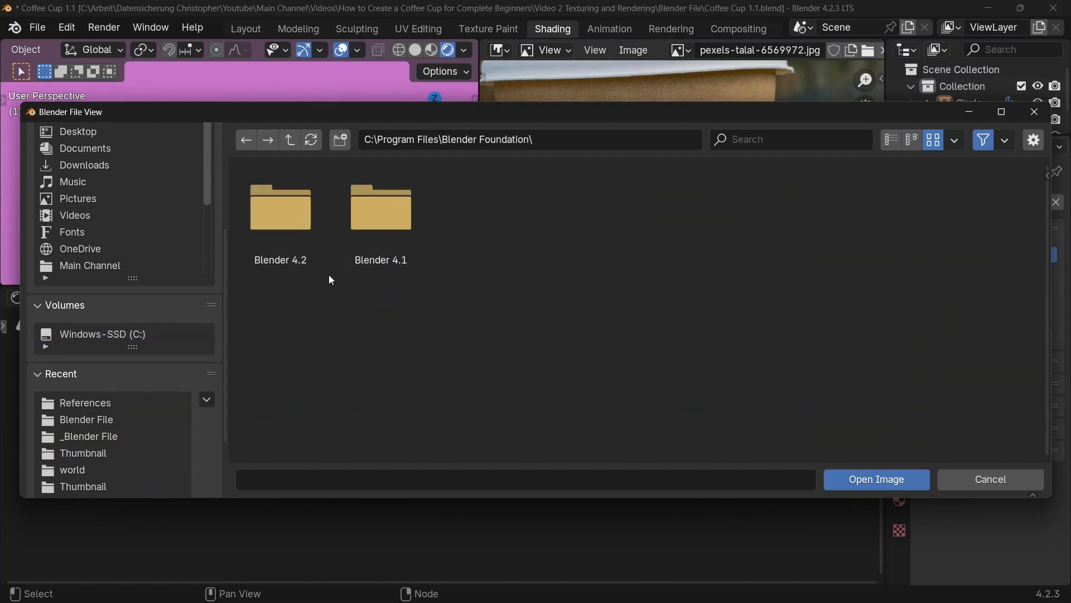
{"action": "left_click", "coordinate": [283, 244]}
{"action": "double_click", "coordinate": [283, 244]}
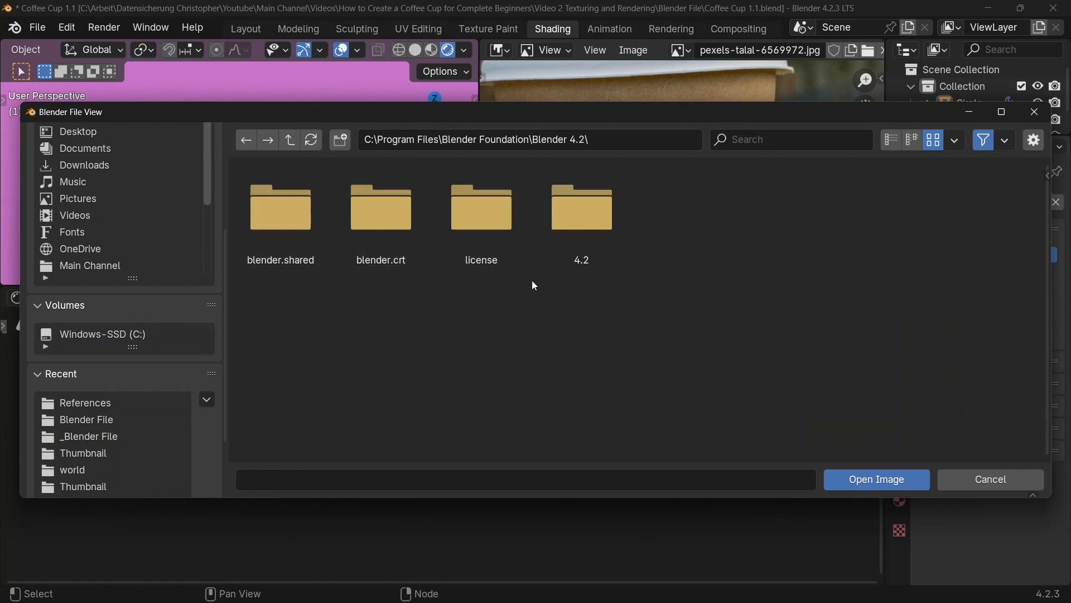
Step: Load forest.exr from the subfolder 4.2\datafiles\studiolights\world as the environment image
{"action": "double_click", "coordinate": [568, 228]}
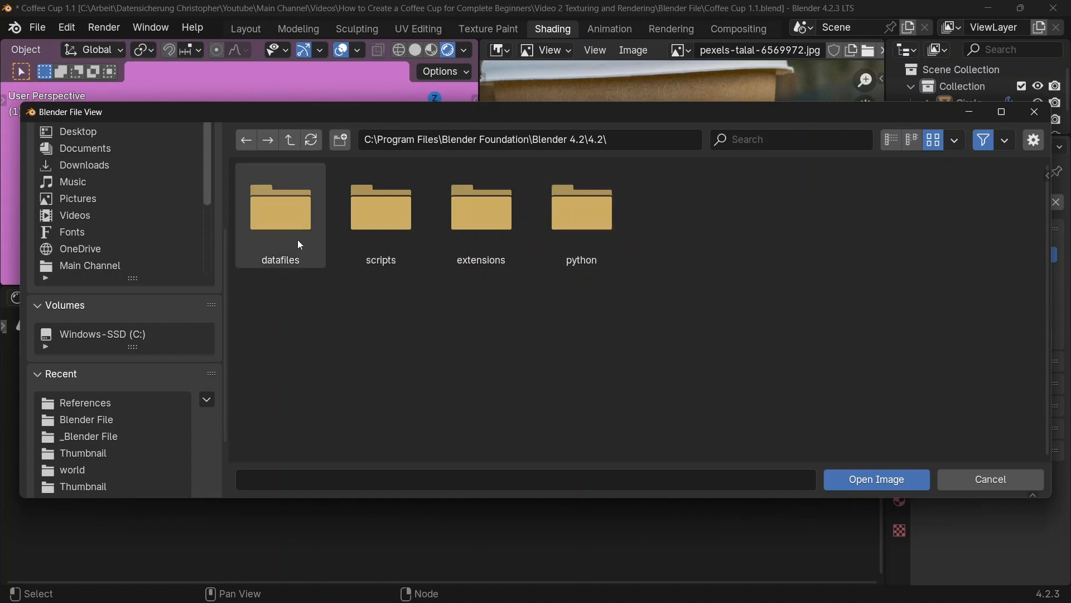
{"action": "double_click", "coordinate": [275, 235]}
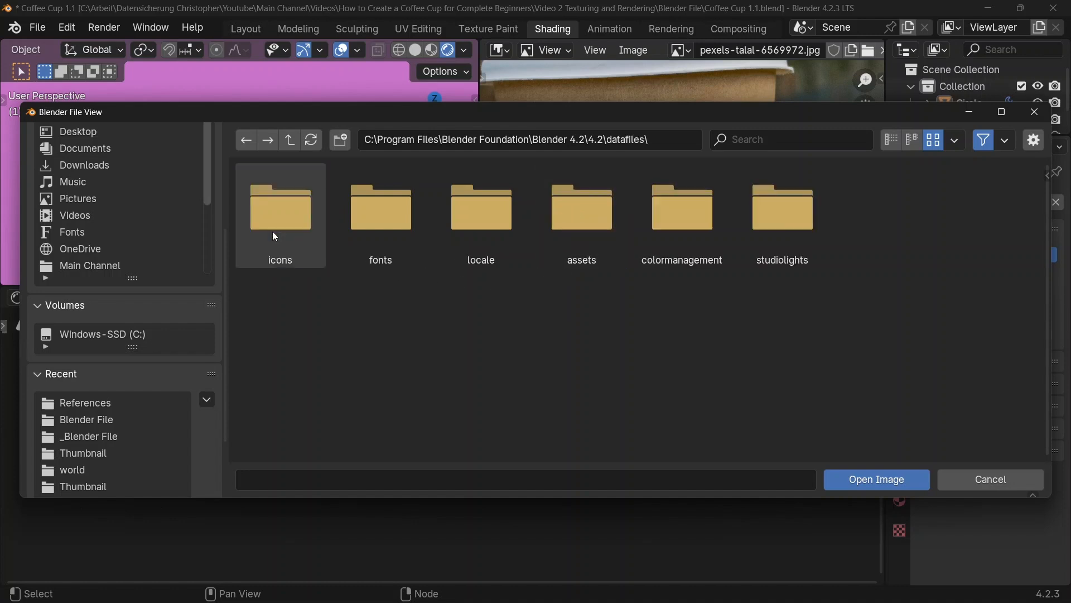
{"action": "double_click", "coordinate": [775, 233]}
{"action": "double_click", "coordinate": [350, 234]}
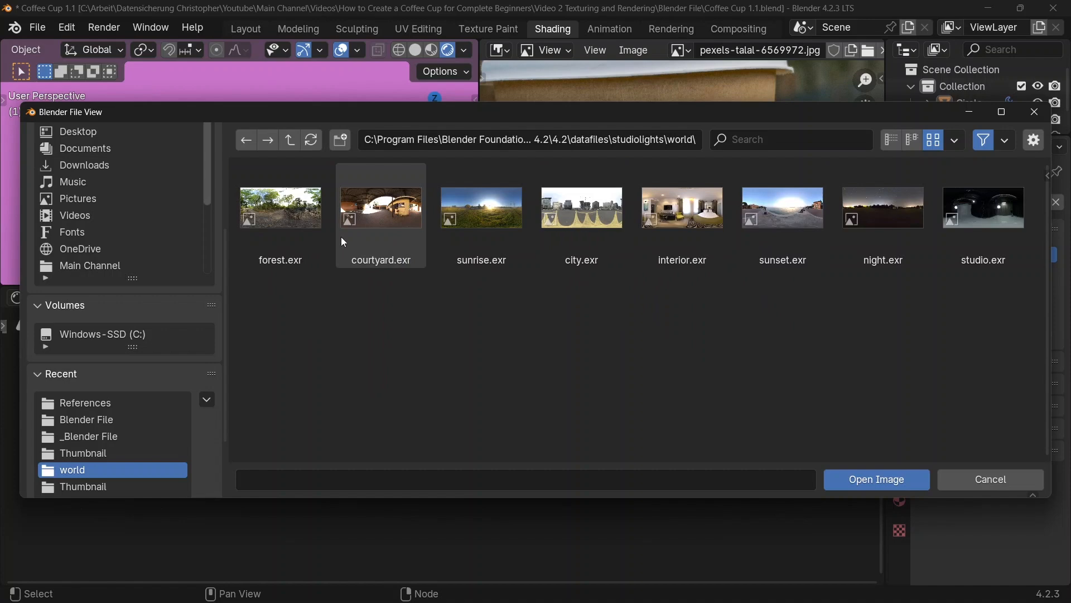
{"action": "double_click", "coordinate": [290, 237]}
{"action": "scroll", "coordinate": [357, 374], "scroll_direction": "down", "scroll_amount": 1}
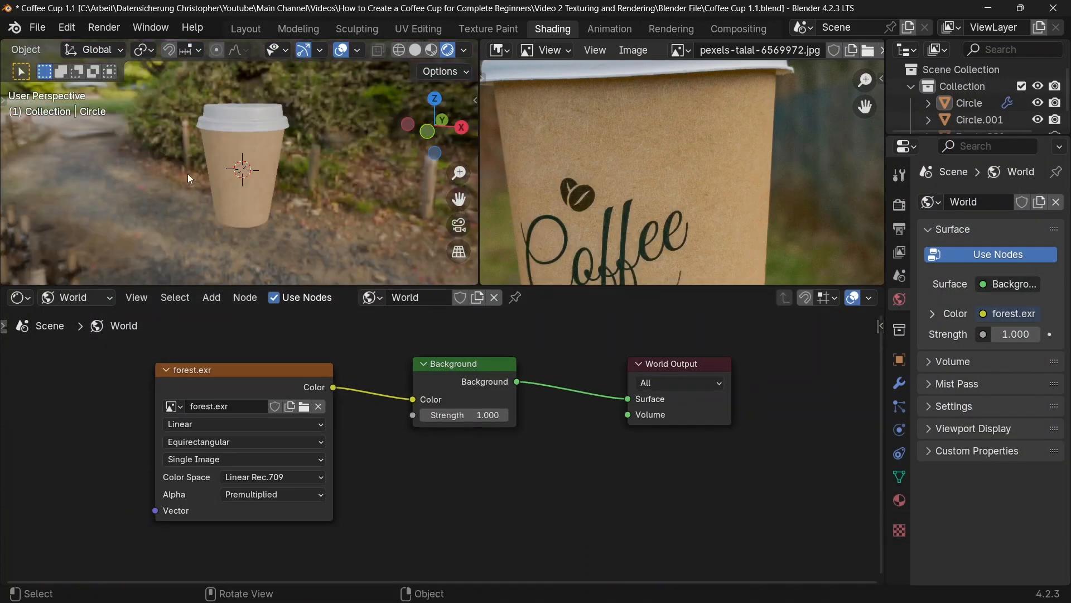
{"action": "middle_click_drag", "start_coordinate": [191, 178], "coordinate": [343, 205]}
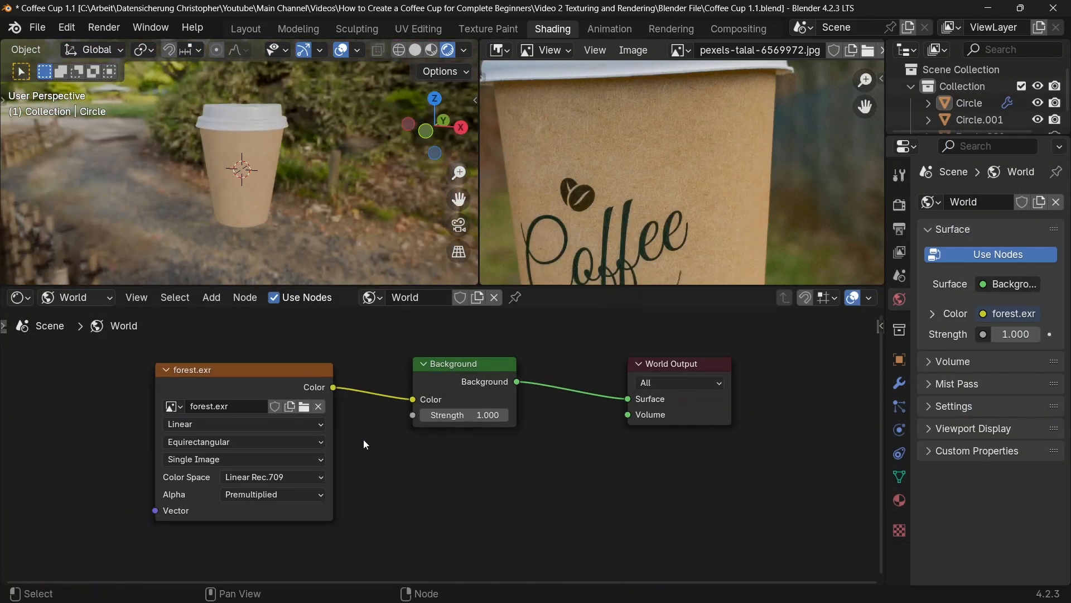
Step: Switch to Chrome, search Google for "polyhaven" and open the Poly Haven website
{"action": "left_click", "coordinate": [378, 586]}
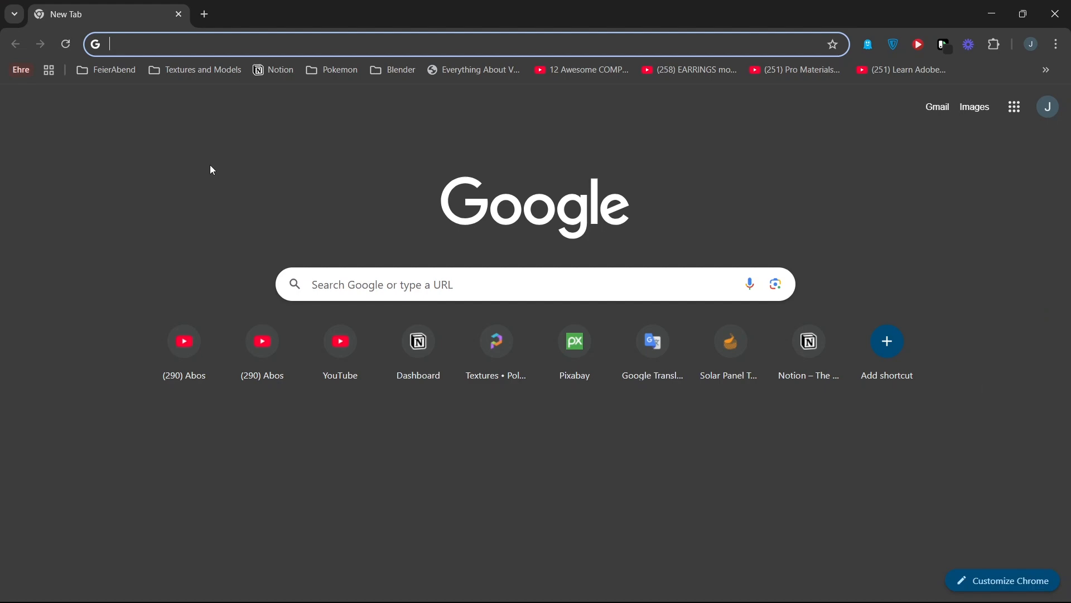
{"action": "type", "text": "polyhae"}
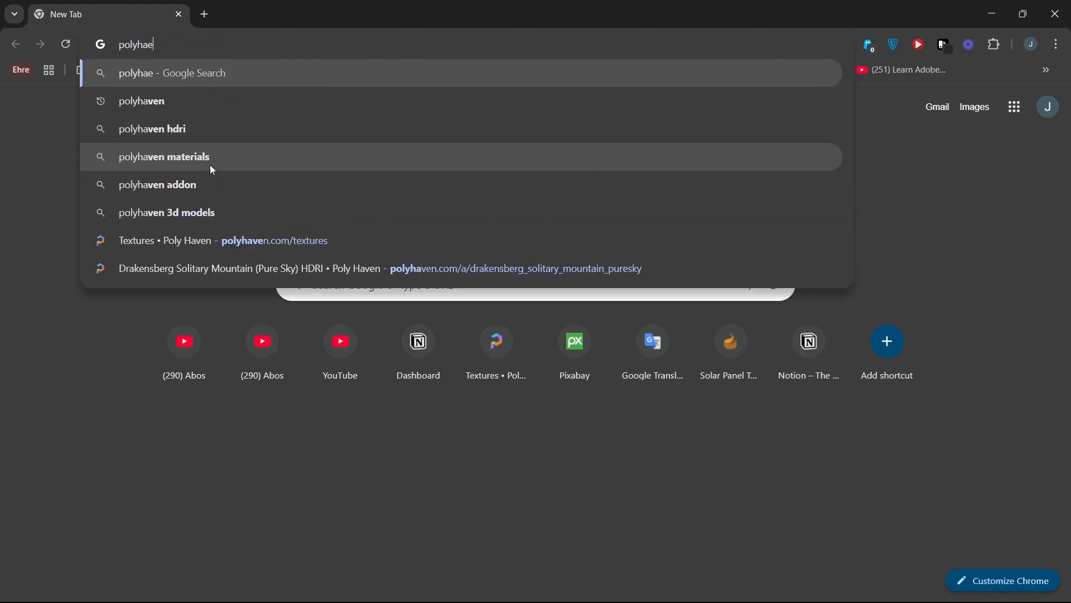
{"action": "key", "text": "BackSpace"}
{"action": "type", "text": "ven"}
{"action": "key", "text": "Return"}
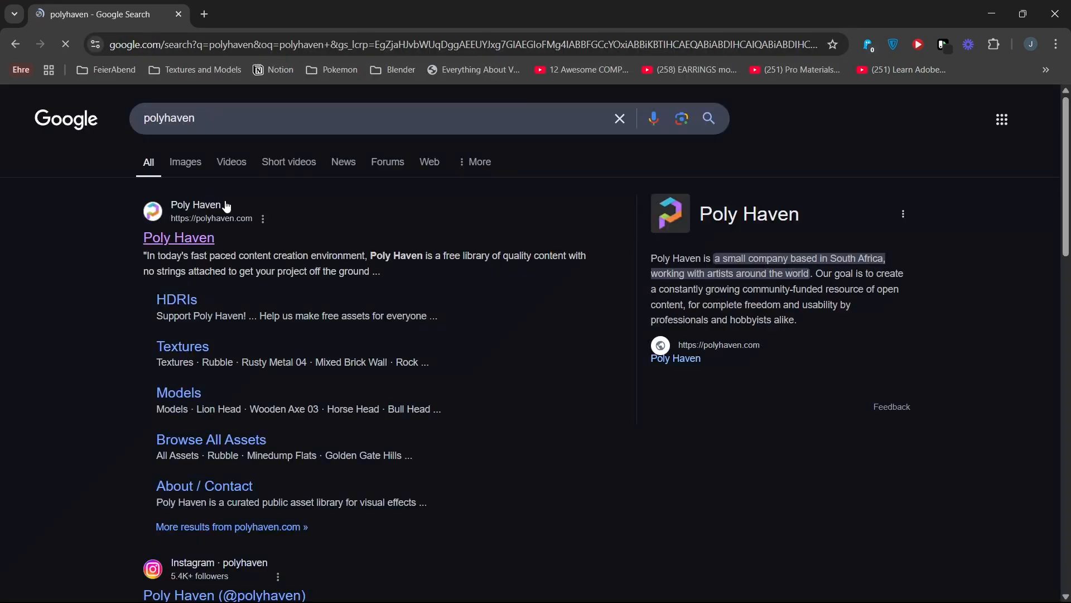
{"action": "left_click", "coordinate": [168, 239]}
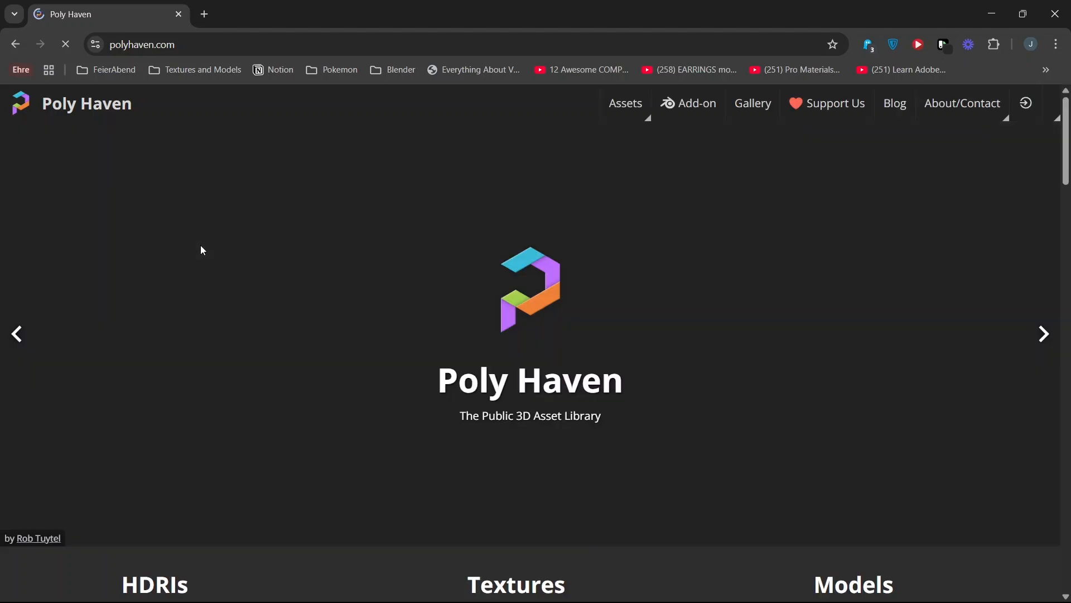
Step: Browse Poly Haven's HDRIs and search them for "forest"
{"action": "scroll", "coordinate": [201, 249], "scroll_direction": "down", "scroll_amount": 5}
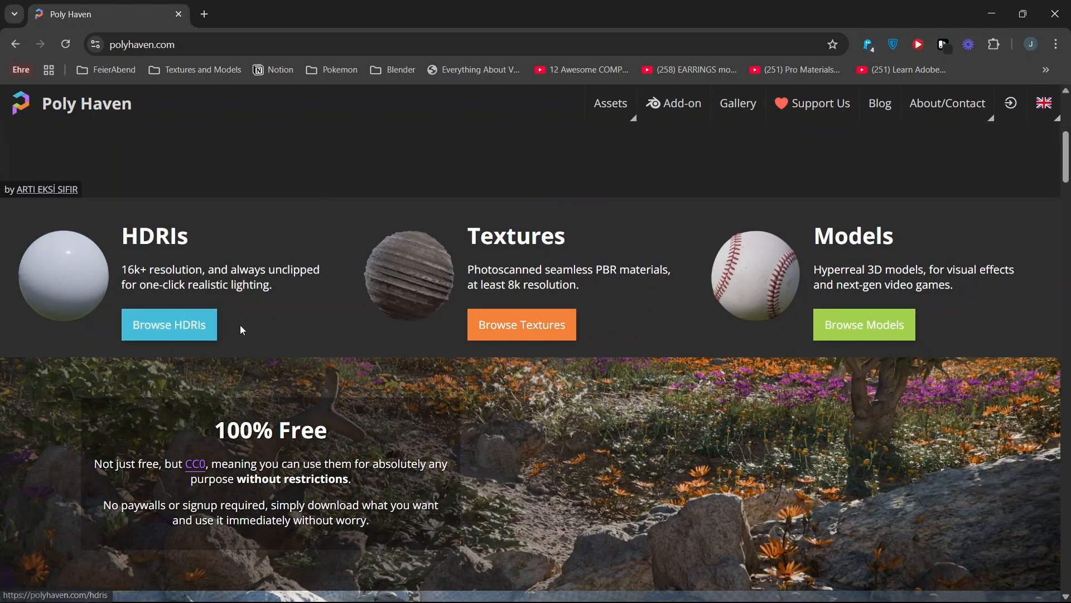
{"action": "left_click", "coordinate": [211, 328]}
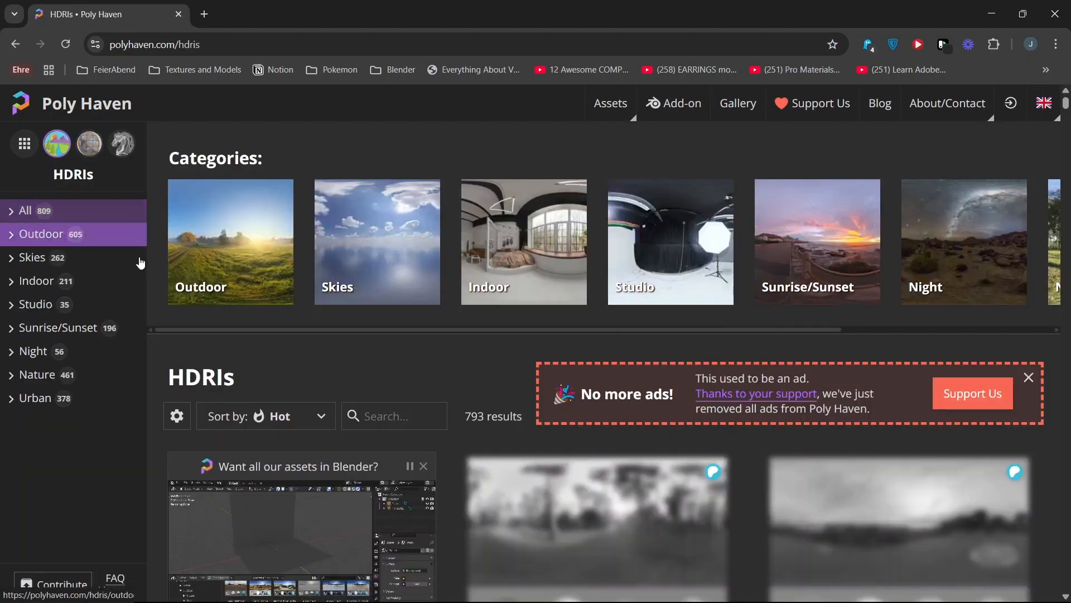
{"action": "scroll", "coordinate": [393, 350], "scroll_direction": "down", "scroll_amount": 1}
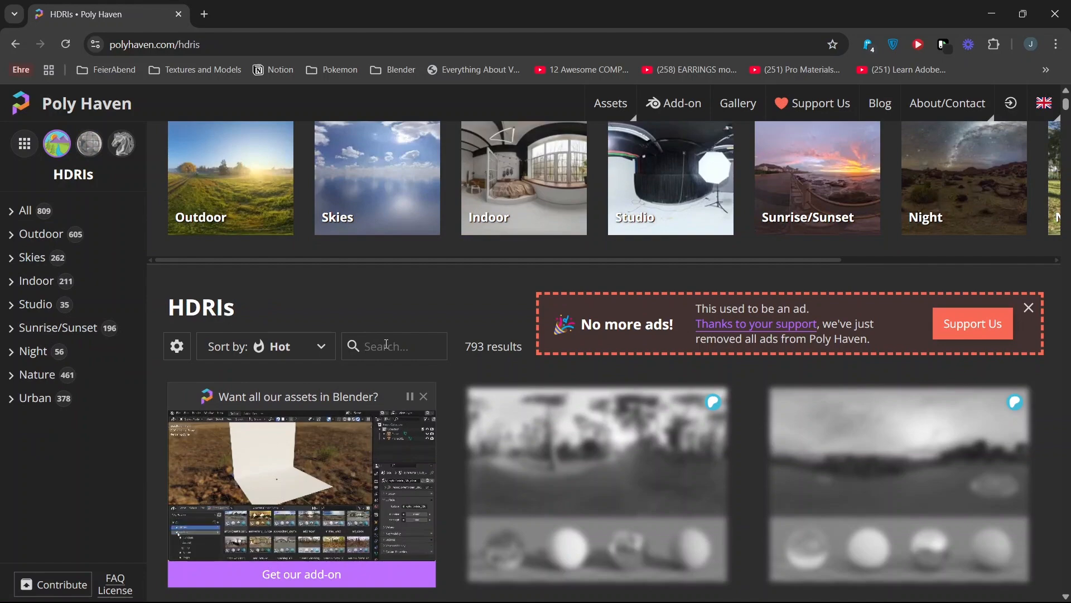
{"action": "left_click", "coordinate": [386, 344]}
{"action": "type", "text": "forest"}
{"action": "scroll", "coordinate": [748, 369], "scroll_direction": "down", "scroll_amount": 3}
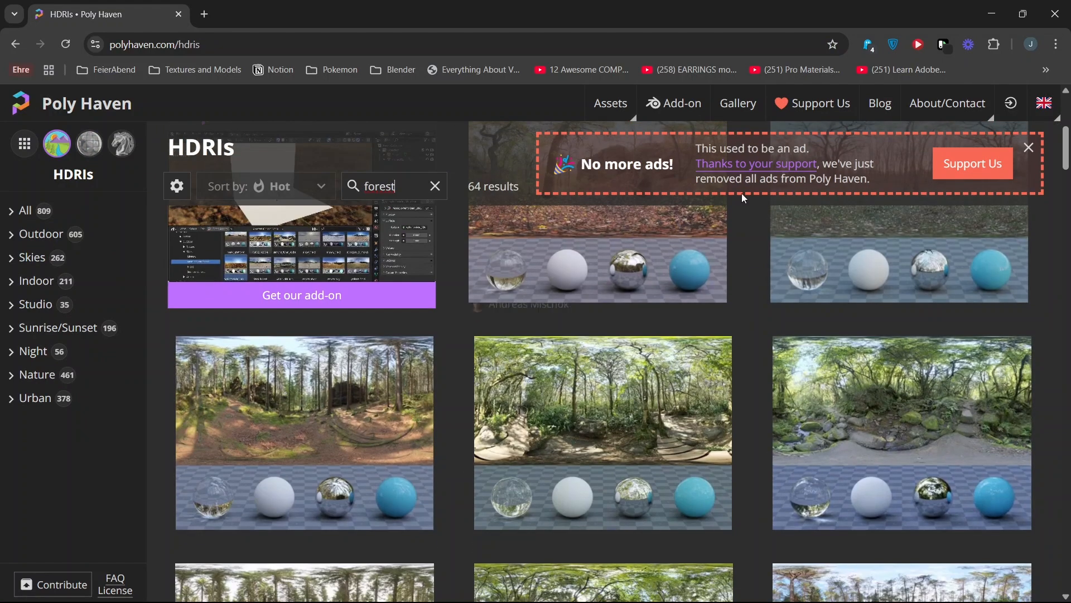
{"action": "scroll", "coordinate": [474, 357], "scroll_direction": "down", "scroll_amount": 2}
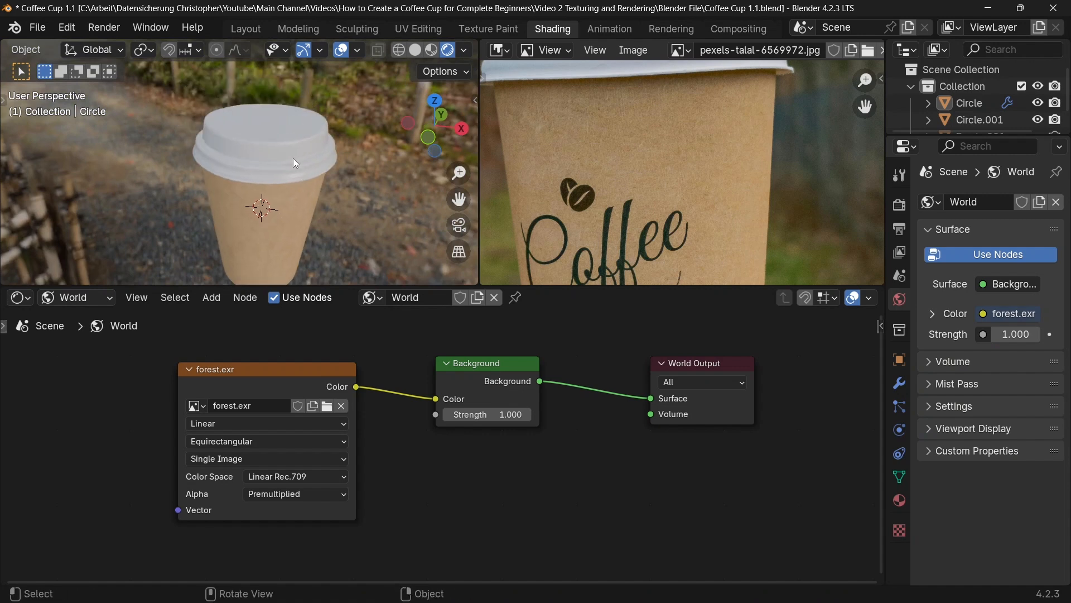
Step: Back in Blender, raise the lid about 0.006 m along the Z axis so the cup no longer pokes through it
{"action": "scroll", "coordinate": [297, 202], "scroll_direction": "up", "scroll_amount": 3}
{"action": "mouse_move", "coordinate": [293, 159]}
{"action": "middle_mouse_down"}
{"action": "mouse_move", "coordinate": [297, 202]}
{"action": "mouse_move", "coordinate": [289, 179]}
{"action": "mouse_move", "coordinate": [314, 159]}
{"action": "mouse_move", "coordinate": [305, 159]}
{"action": "middle_mouse_up"}
{"action": "scroll", "coordinate": [290, 196], "scroll_direction": "up", "scroll_amount": 3}
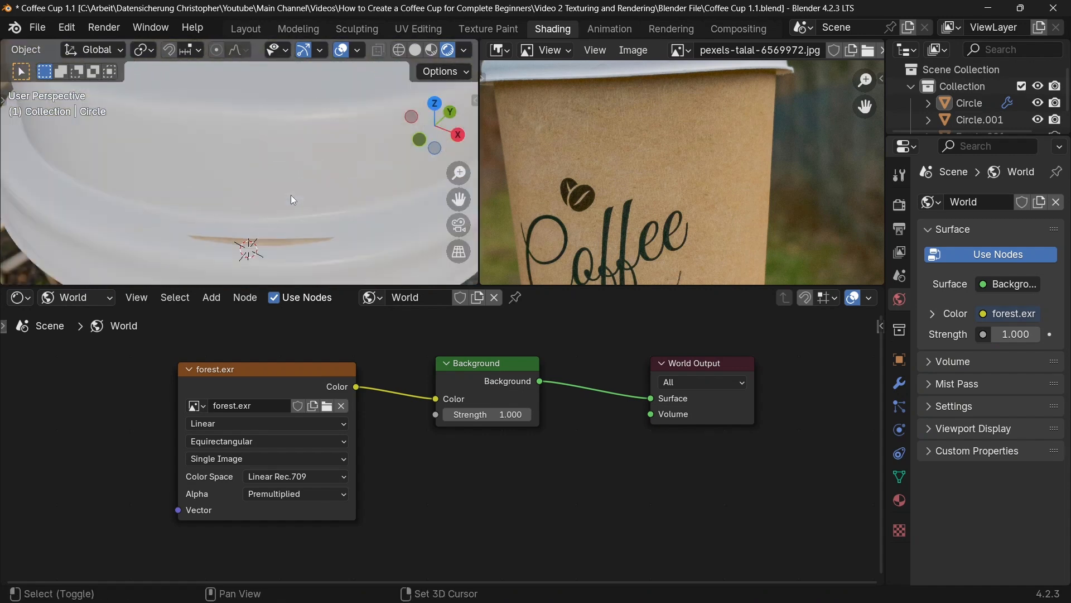
{"action": "middle_click_drag", "start_coordinate": [290, 195], "coordinate": [404, 210]}
{"action": "scroll", "coordinate": [193, 195], "scroll_direction": "down", "scroll_amount": 3}
{"action": "left_click", "coordinate": [305, 171]}
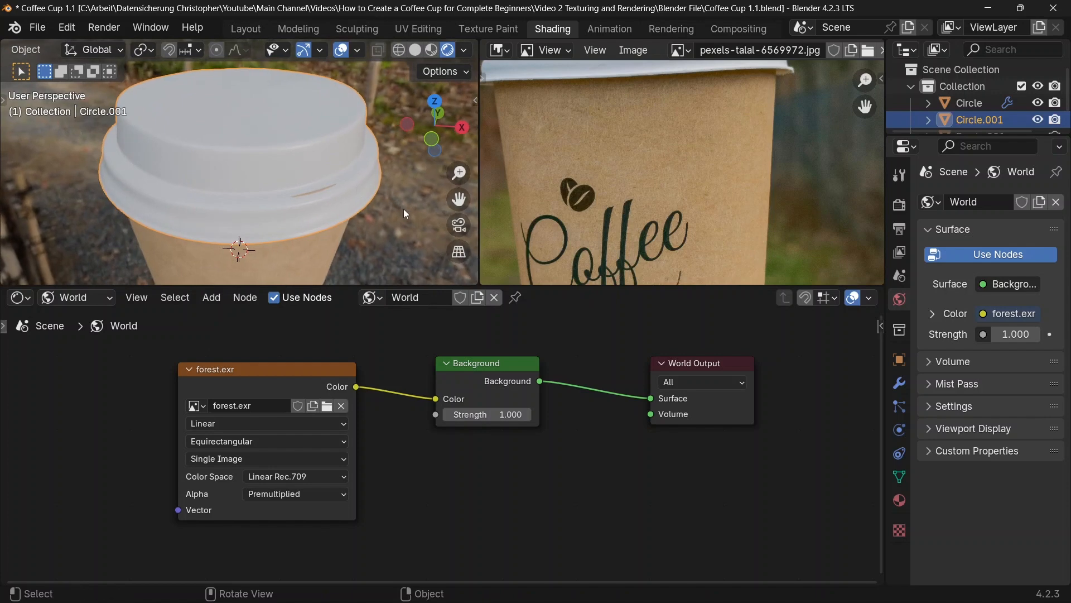
{"action": "key", "text": "g"}
{"action": "key", "text": "z"}
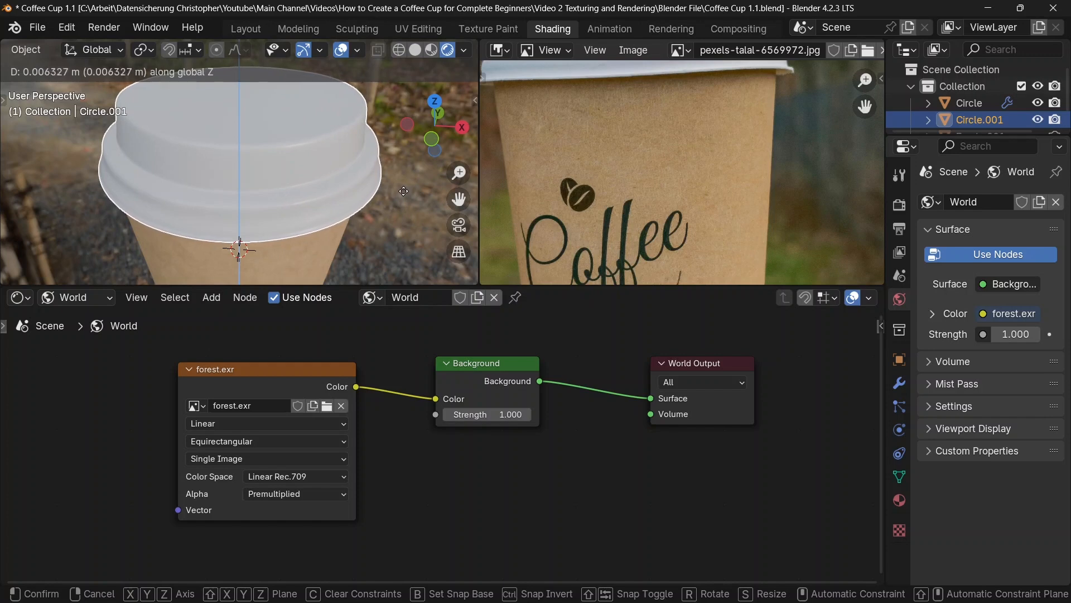
{"action": "left_click", "coordinate": [404, 194]}
Step: Enter mesh editing on the lid, select the face ring and centre face of its top, and turn off proportional editing
{"action": "mouse_move", "coordinate": [298, 151]}
{"action": "middle_mouse_down"}
{"action": "mouse_move", "coordinate": [306, 168]}
{"action": "mouse_move", "coordinate": [283, 151]}
{"action": "middle_mouse_up"}
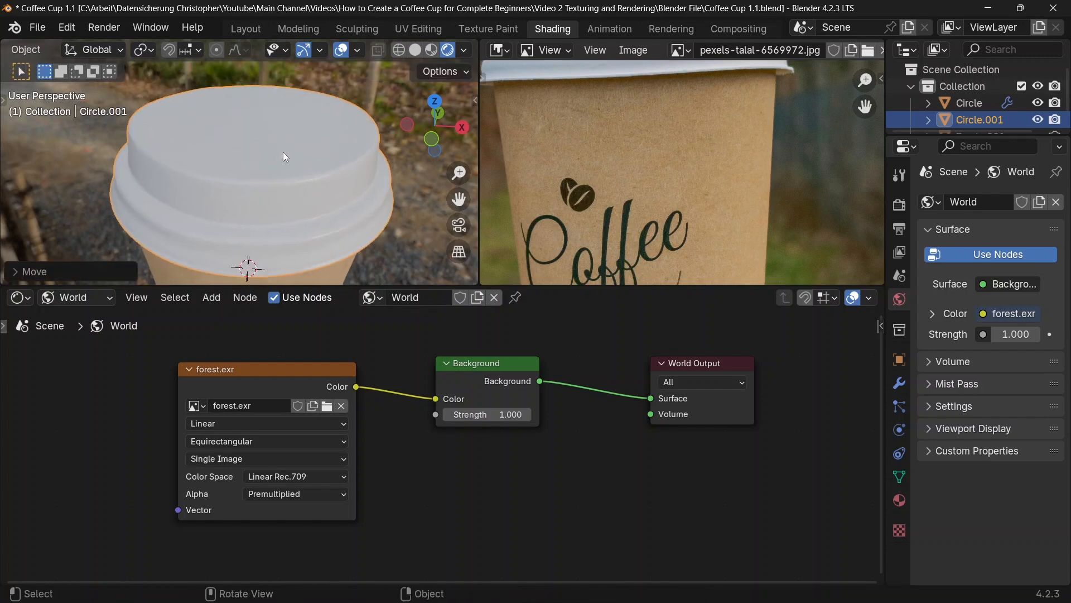
{"action": "key", "text": "Tab"}
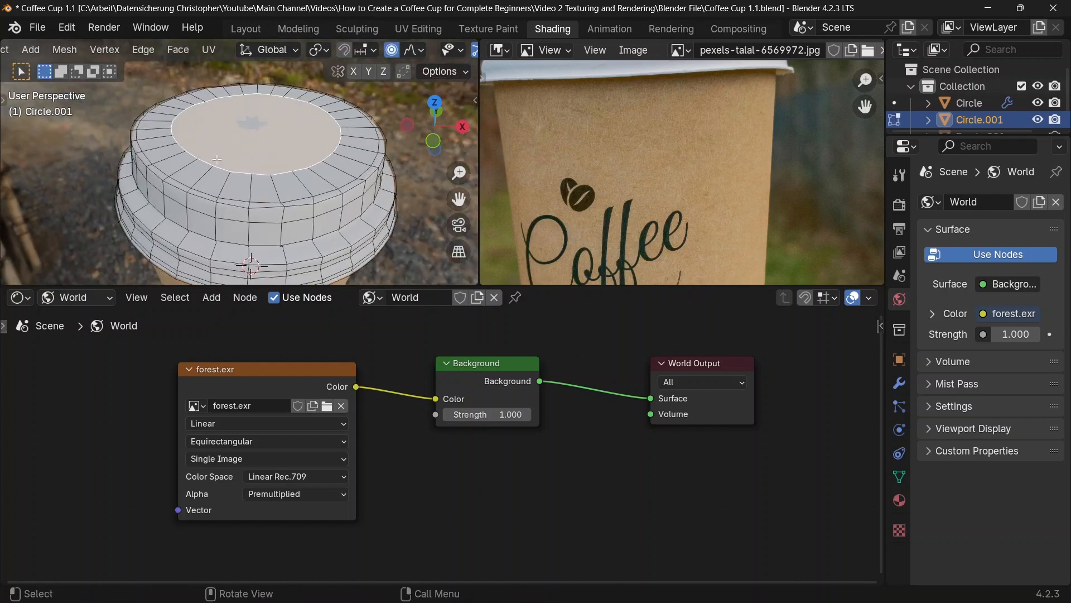
{"action": "key", "text": "Tab"}
{"action": "middle_click_drag", "start_coordinate": [239, 145], "coordinate": [187, 127]}
{"action": "key", "text": "Tab"}
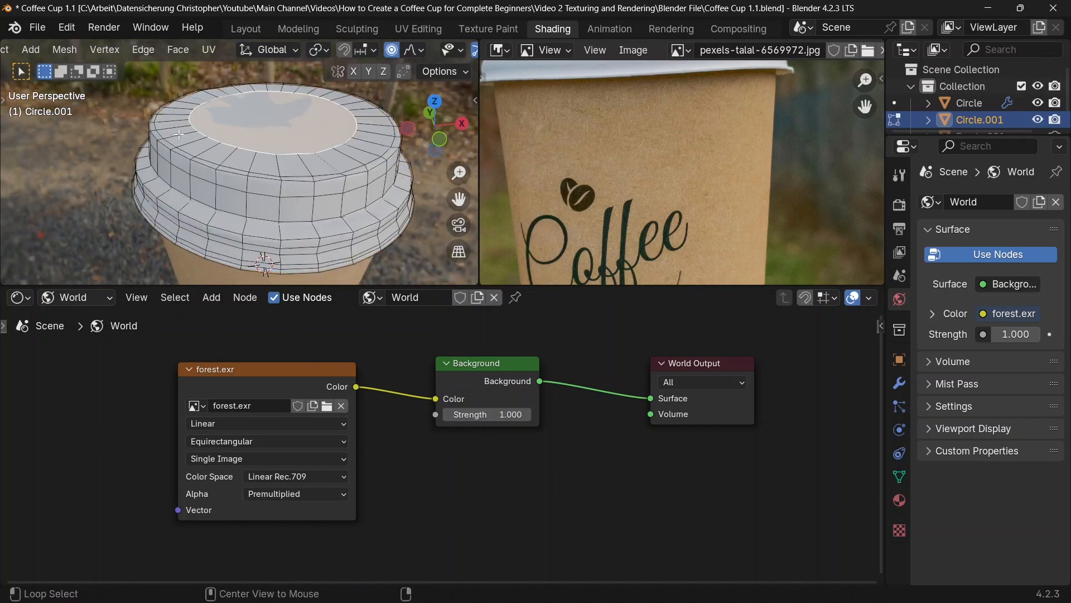
{"action": "left_click", "coordinate": [182, 133], "text": "alt"}
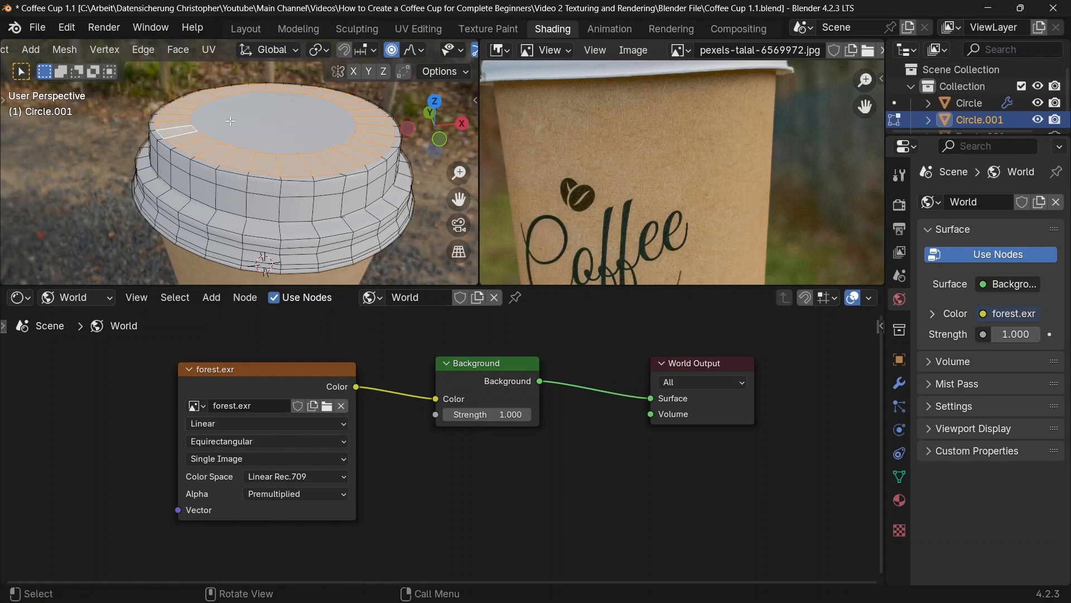
{"action": "left_click", "coordinate": [248, 116], "text": "shift"}
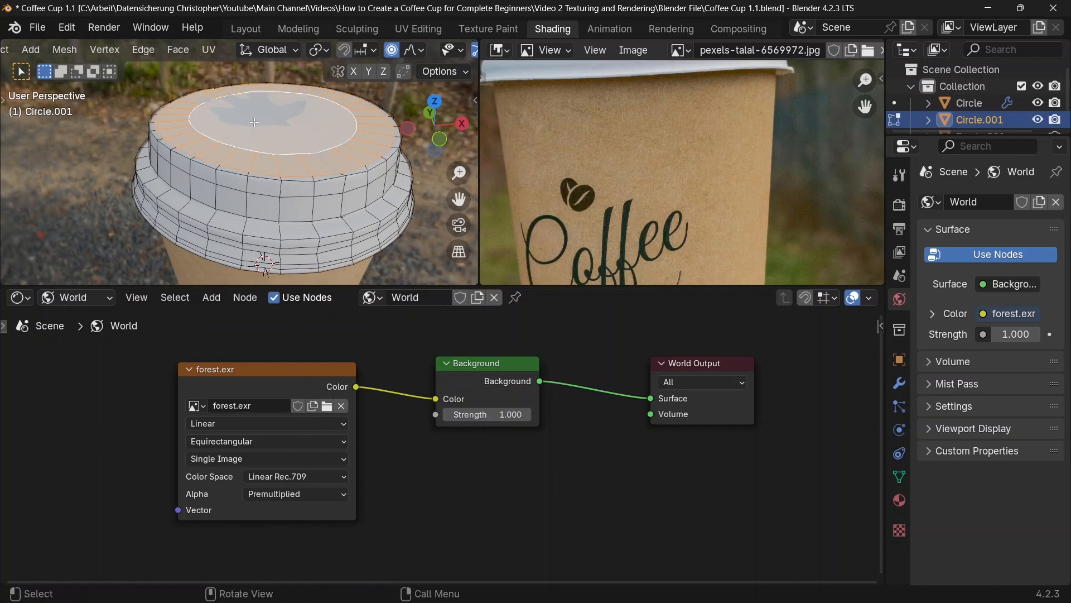
{"action": "left_click", "coordinate": [392, 51]}
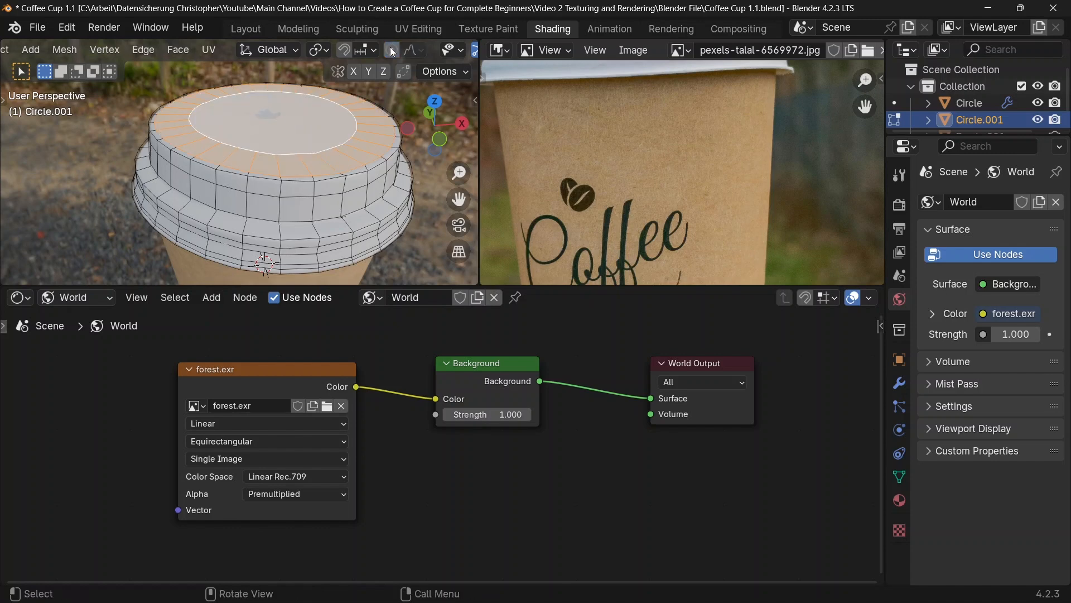
Step: Flatten the lid's selected top faces by scaling them to 0 along the Z axis, and return to Object Mode
{"action": "scroll", "coordinate": [392, 50], "scroll_direction": "down", "scroll_amount": 2}
{"action": "type", "text": "s"}
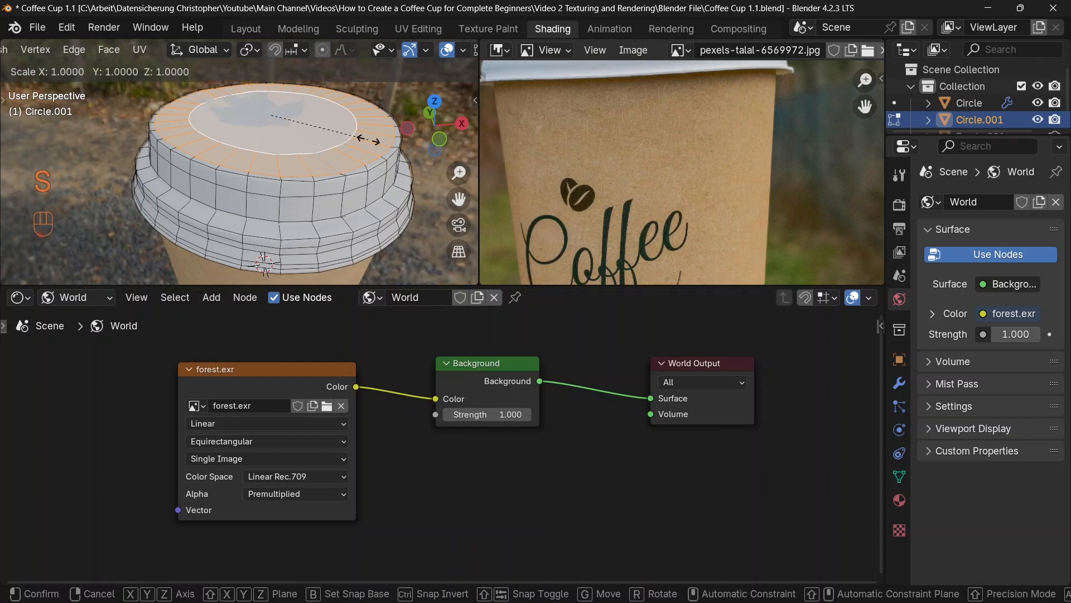
{"action": "type", "text": "z"}
{"action": "type", "text": "0"}
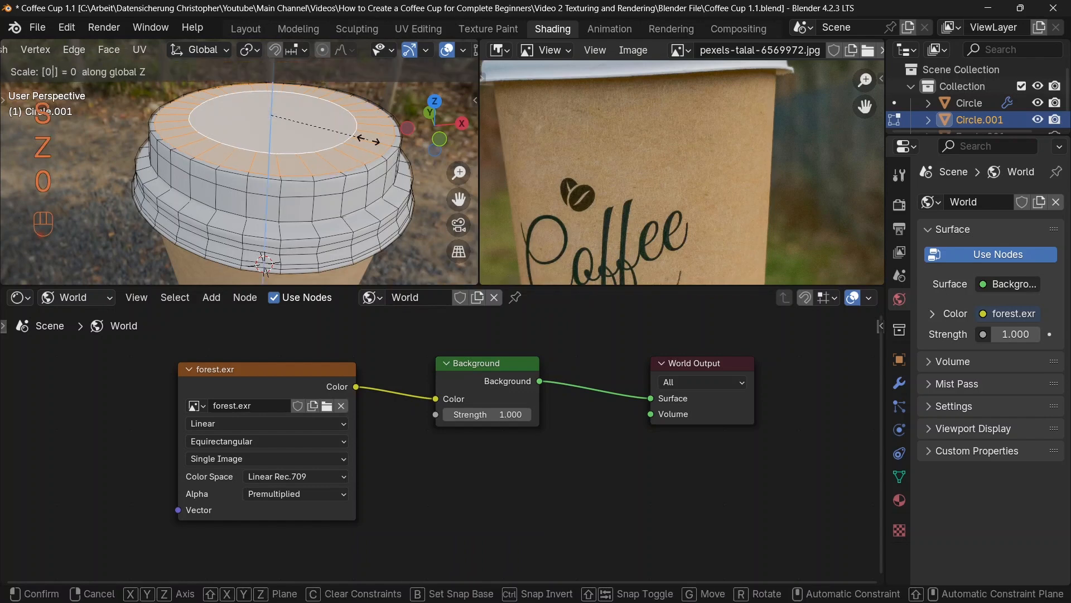
{"action": "key", "text": "Return"}
{"action": "key", "text": "Tab"}
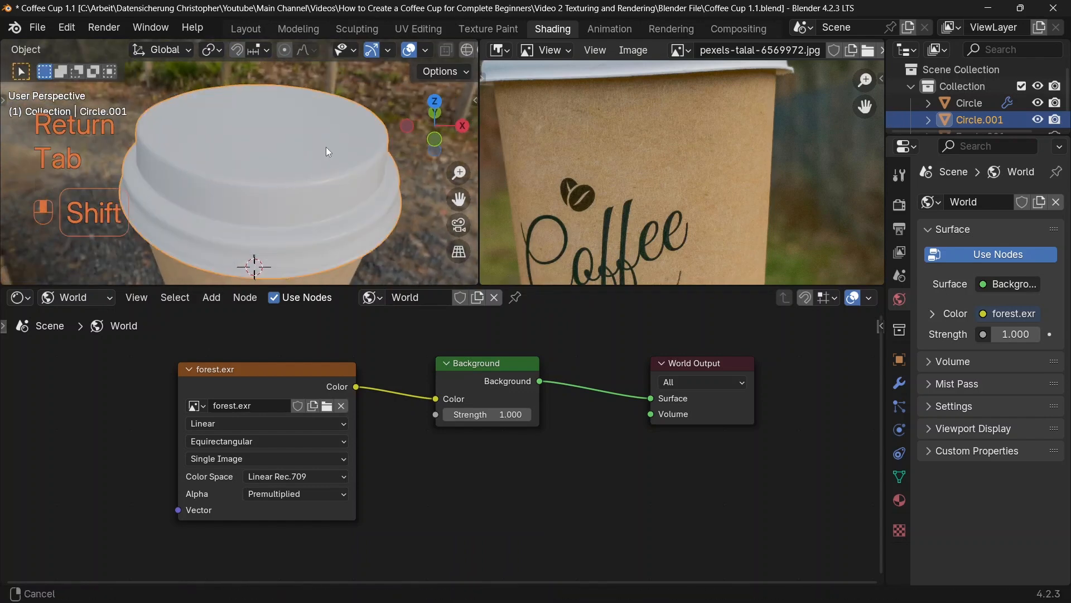
Step: Add a mesh plane to the scene in the Layout workspace
{"action": "left_click", "coordinate": [243, 29]}
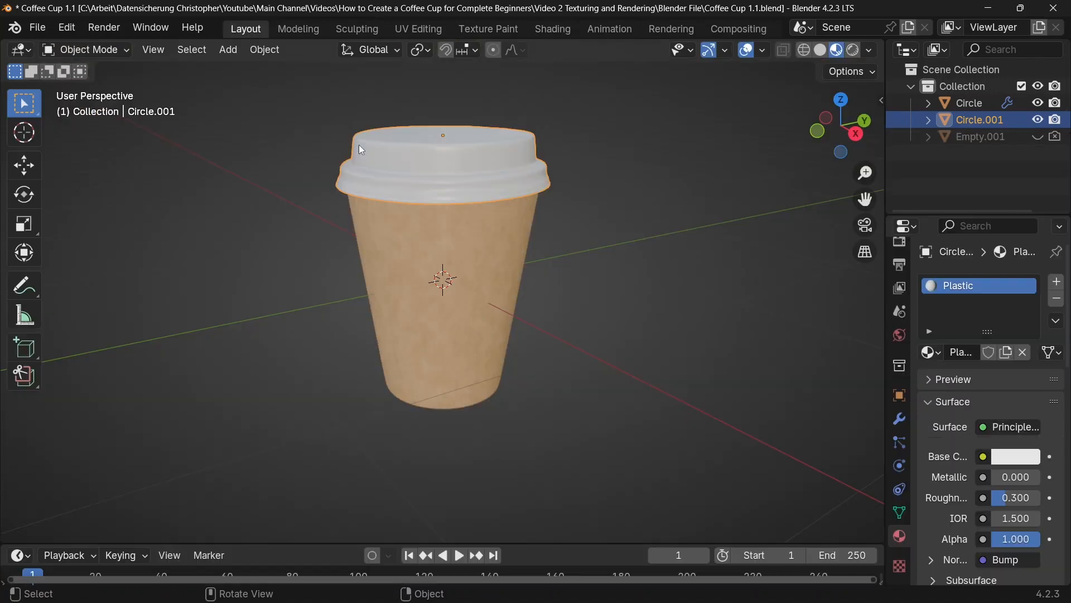
{"action": "scroll", "coordinate": [511, 242], "scroll_direction": "down", "scroll_amount": 5}
{"action": "key", "text": "shift+a"}
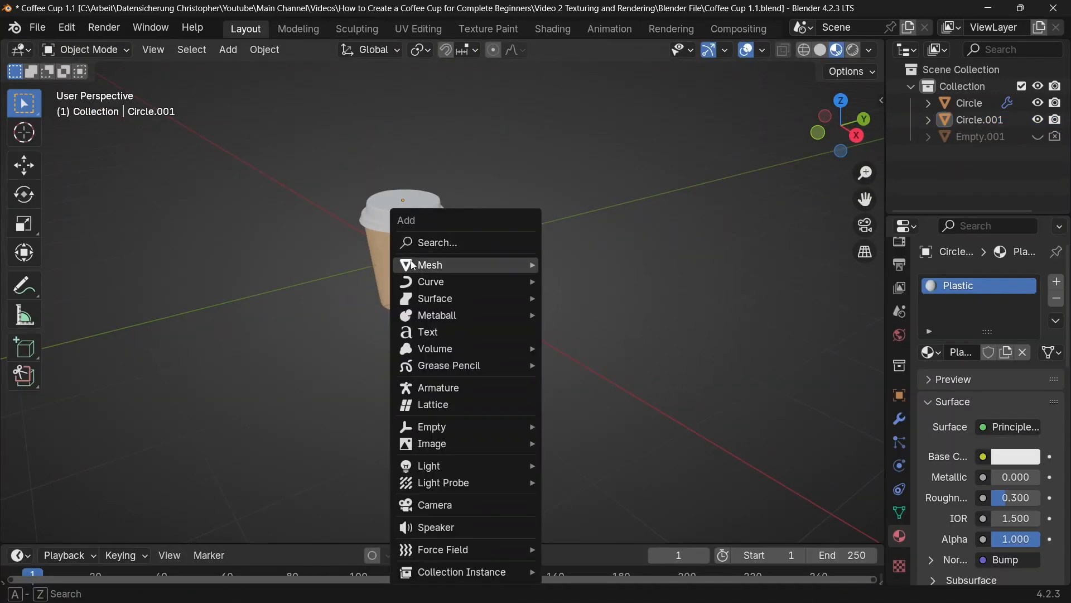
{"action": "left_click", "coordinate": [563, 262]}
Step: Lower the plane along the Z axis in front view until it sits just beneath the bottom of the cup
{"action": "scroll", "coordinate": [469, 290], "scroll_direction": "up", "scroll_amount": 3}
{"action": "middle_click_drag", "start_coordinate": [472, 357], "coordinate": [509, 369]}
{"action": "key", "text": "KP_1"}
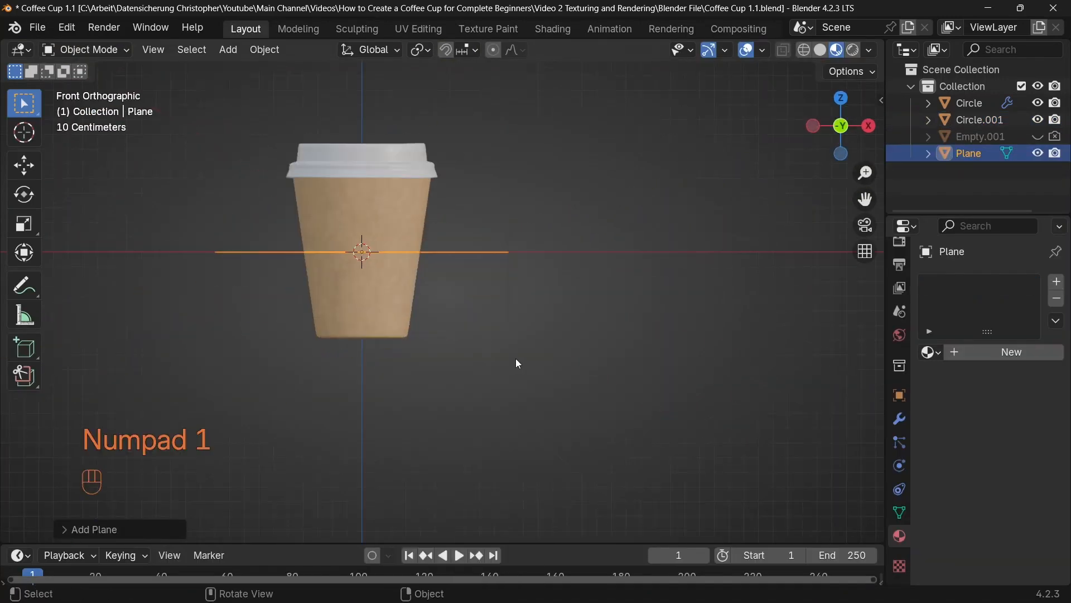
{"action": "scroll", "coordinate": [519, 335], "scroll_direction": "up", "scroll_amount": 3}
{"action": "middle_click_drag", "start_coordinate": [529, 237], "coordinate": [537, 240], "text": "shift"}
{"action": "key", "text": "g"}
{"action": "key", "text": "z"}
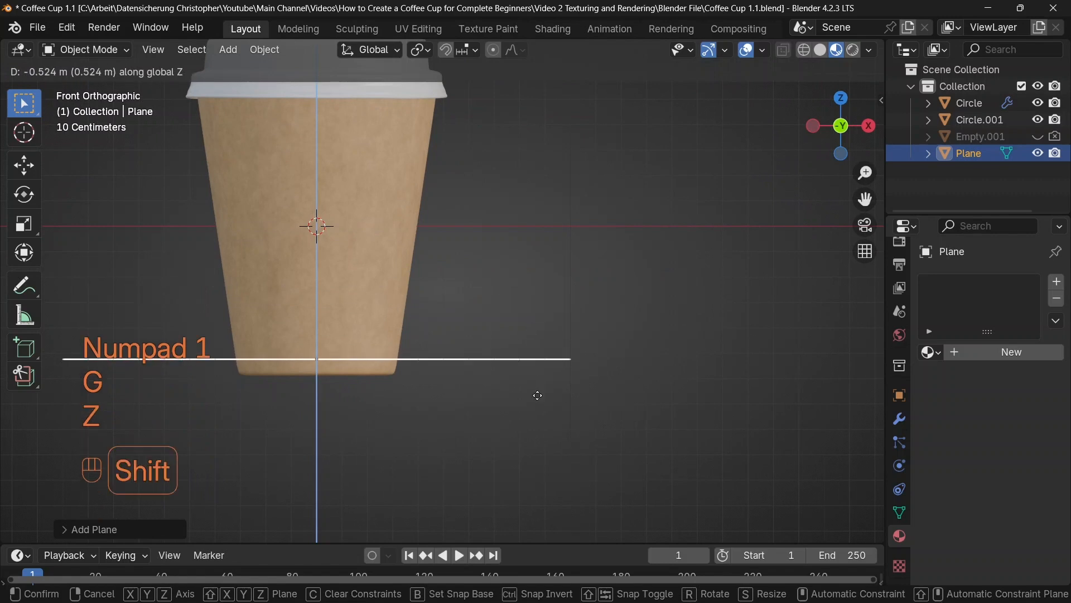
{"action": "left_click", "coordinate": [557, 501]}
{"action": "scroll", "coordinate": [562, 288], "scroll_direction": "up", "scroll_amount": 4}
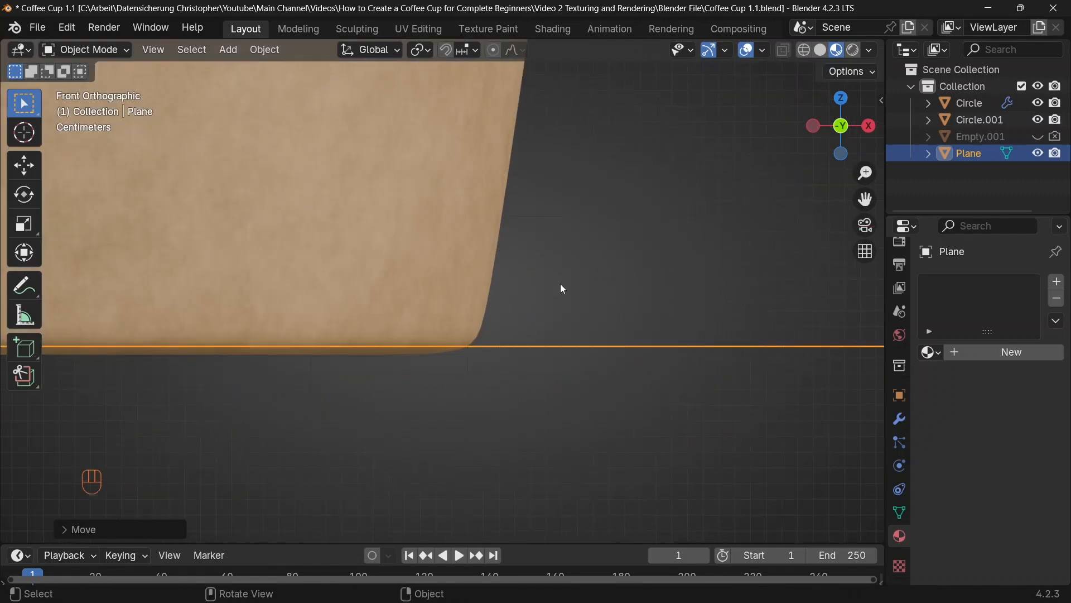
{"action": "key", "text": "g"}
{"action": "key", "text": "z"}
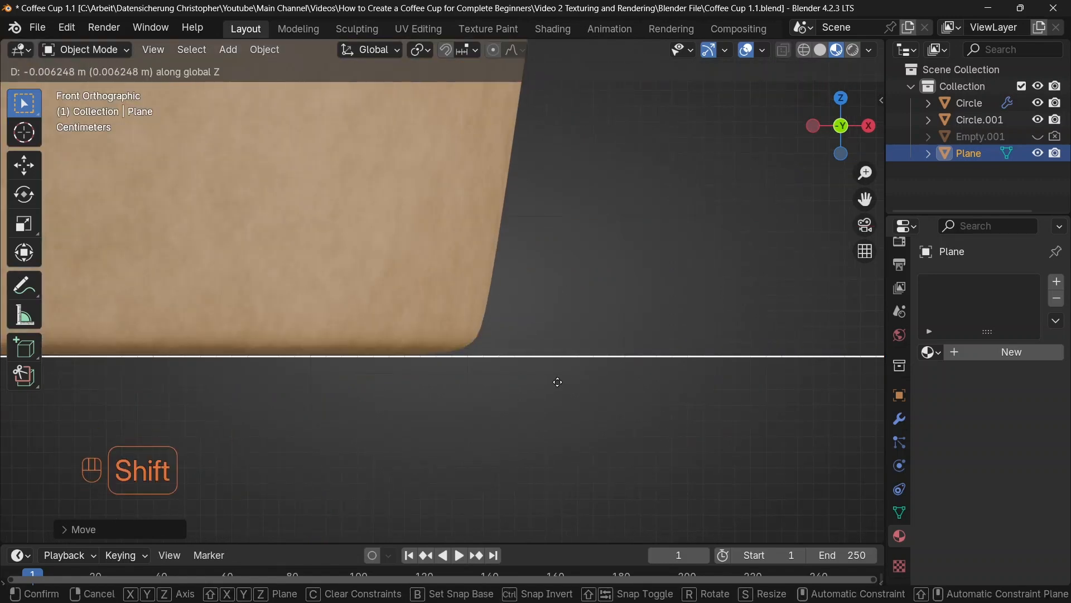
{"action": "left_click", "coordinate": [556, 381]}
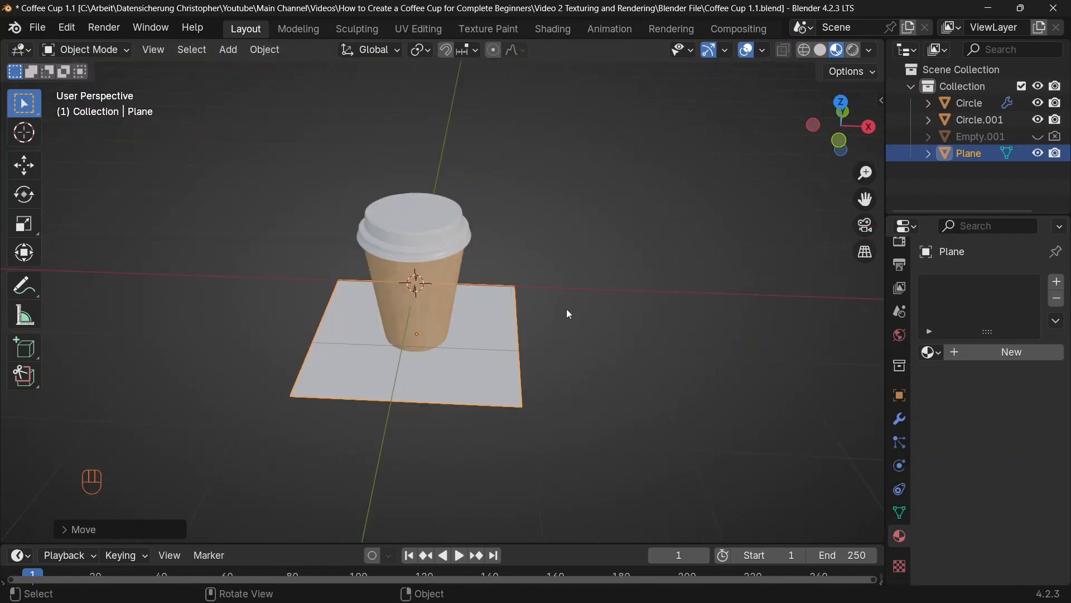
Step: Scale the ground plane up by a factor of 10
{"action": "key", "text": "s"}
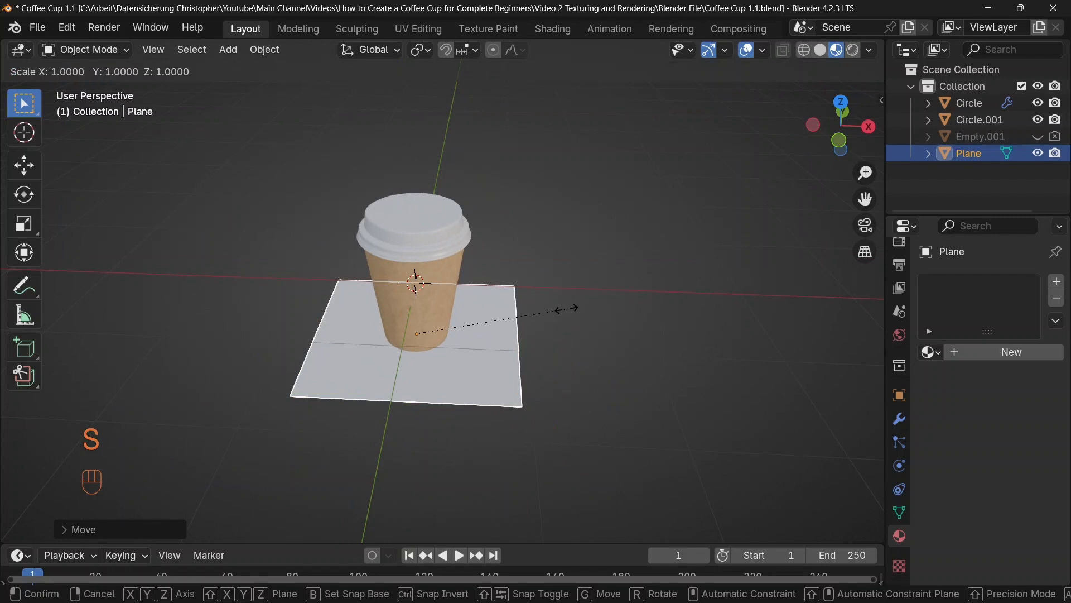
{"action": "type", "text": "10"}
{"action": "key", "text": "Return"}
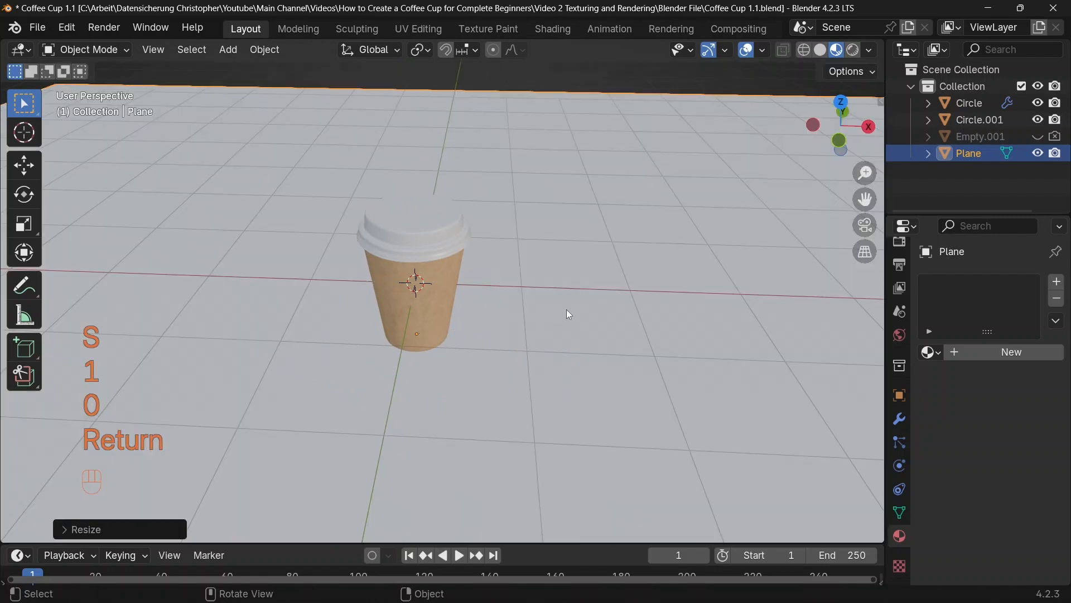
{"action": "middle_click_drag", "start_coordinate": [567, 309], "coordinate": [495, 247]}
{"action": "scroll", "coordinate": [495, 247], "scroll_direction": "down", "scroll_amount": 5}
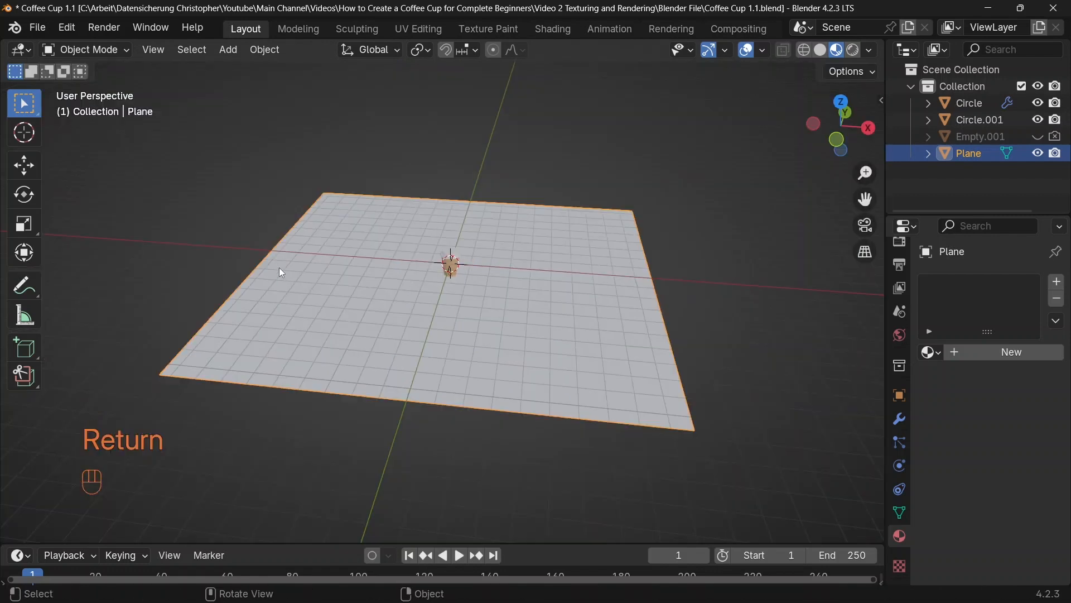
Step: Edit the plane's mesh and move its edge on the negative X side 4 m along X toward the cup
{"action": "key", "text": "Tab"}
{"action": "key", "text": "2"}
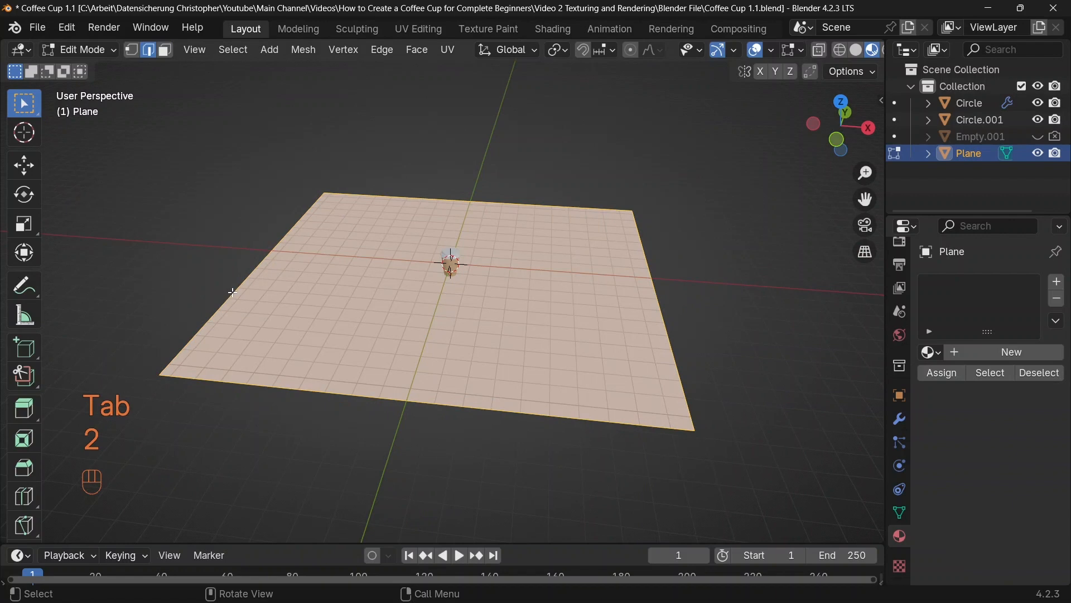
{"action": "left_click", "coordinate": [157, 255]}
{"action": "middle_click_drag", "start_coordinate": [232, 276], "coordinate": [487, 273]}
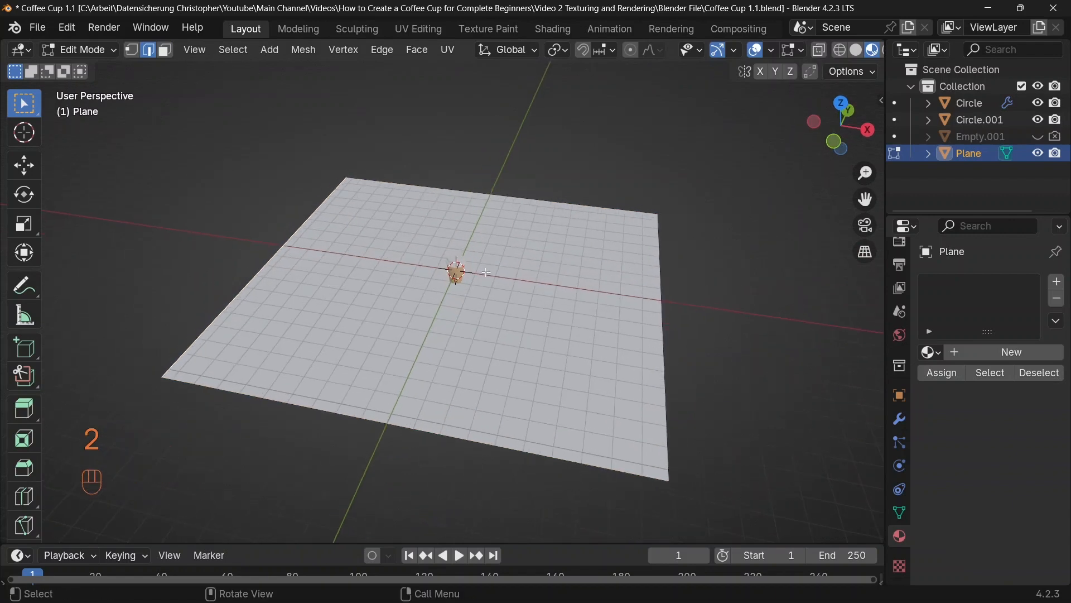
{"action": "key", "text": "g"}
{"action": "key", "text": "x"}
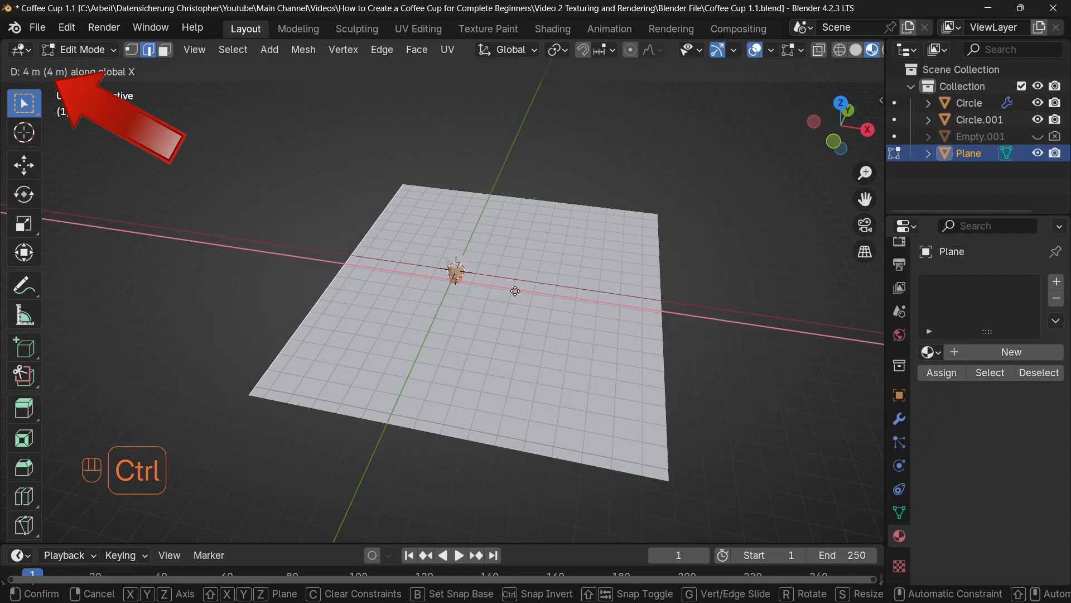
{"action": "left_click", "coordinate": [516, 291]}
Step: Extrude the moved edge about 7.9 m upward along Z to form a back wall
{"action": "middle_click_drag", "start_coordinate": [432, 253], "coordinate": [484, 301]}
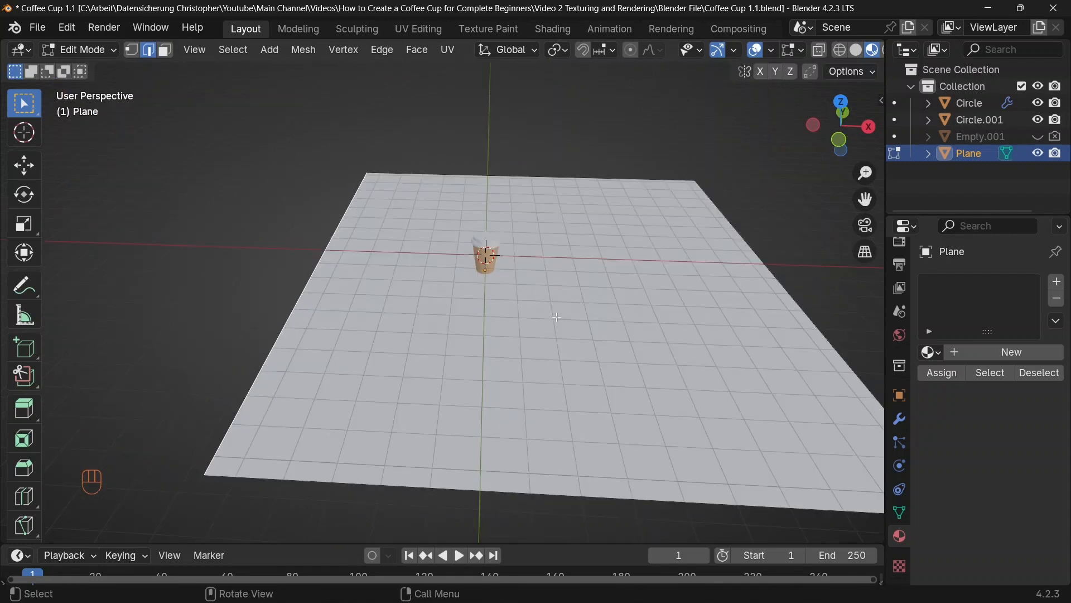
{"action": "key", "text": "e"}
{"action": "key", "text": "z"}
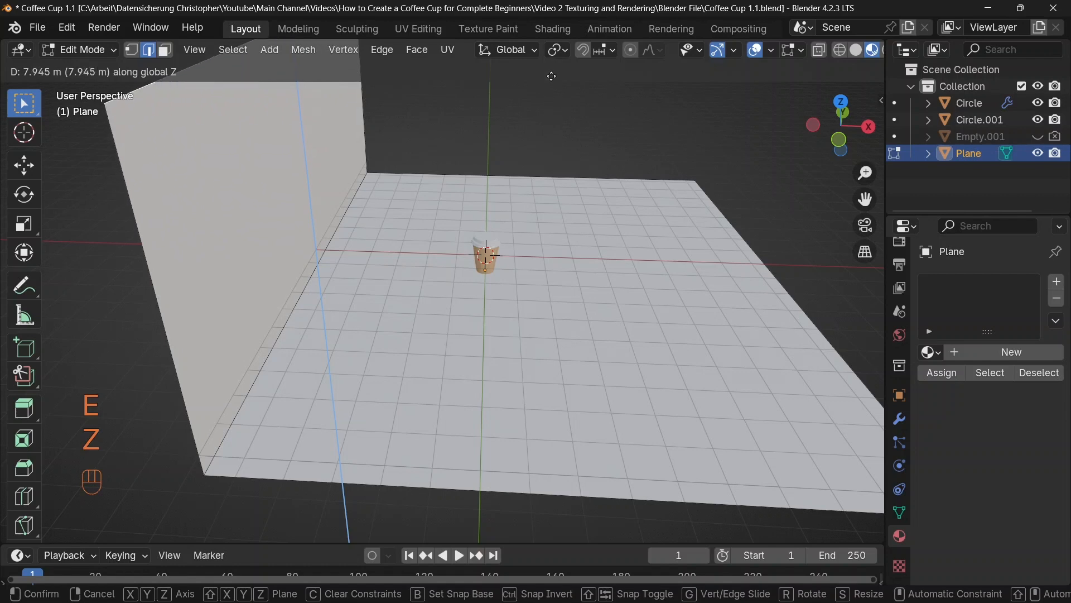
{"action": "left_click", "coordinate": [550, 75]}
Step: Bevel the edge between floor and back wall with 20 segments and an offset of about 0.41 m, and return to Object Mode
{"action": "left_click", "coordinate": [341, 304]}
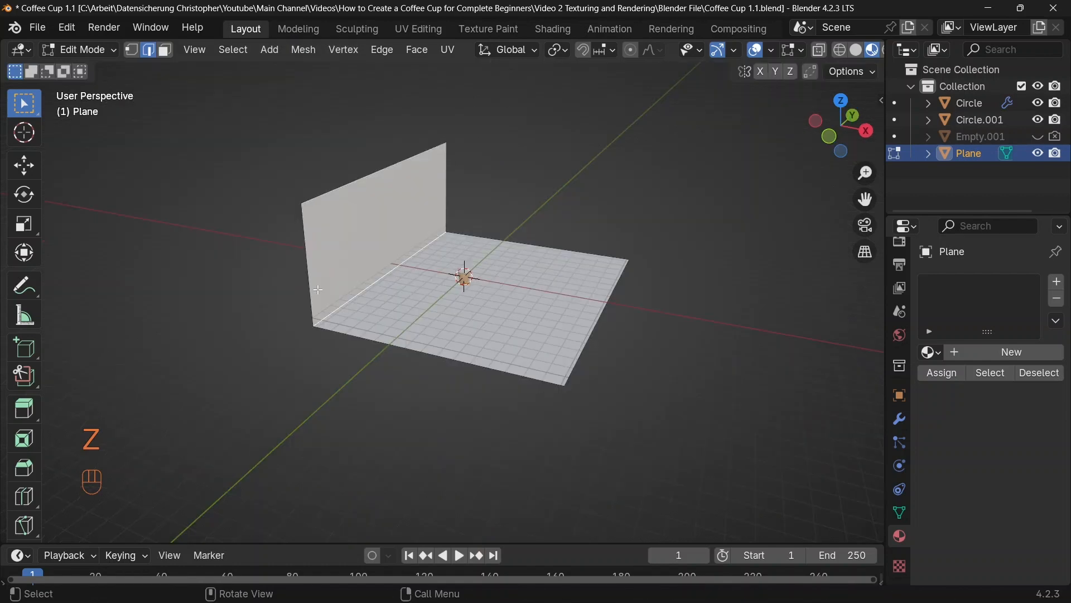
{"action": "middle_click_drag", "start_coordinate": [318, 290], "coordinate": [424, 286]}
{"action": "key", "text": "ctrl+b"}
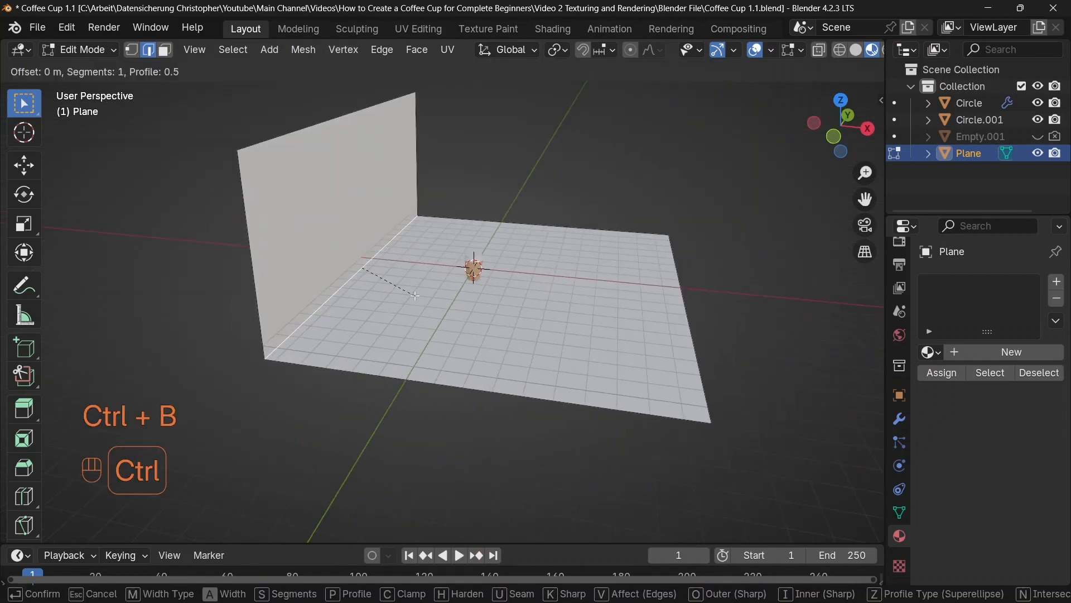
{"action": "scroll", "coordinate": [486, 293], "scroll_direction": "up", "scroll_amount": 19}
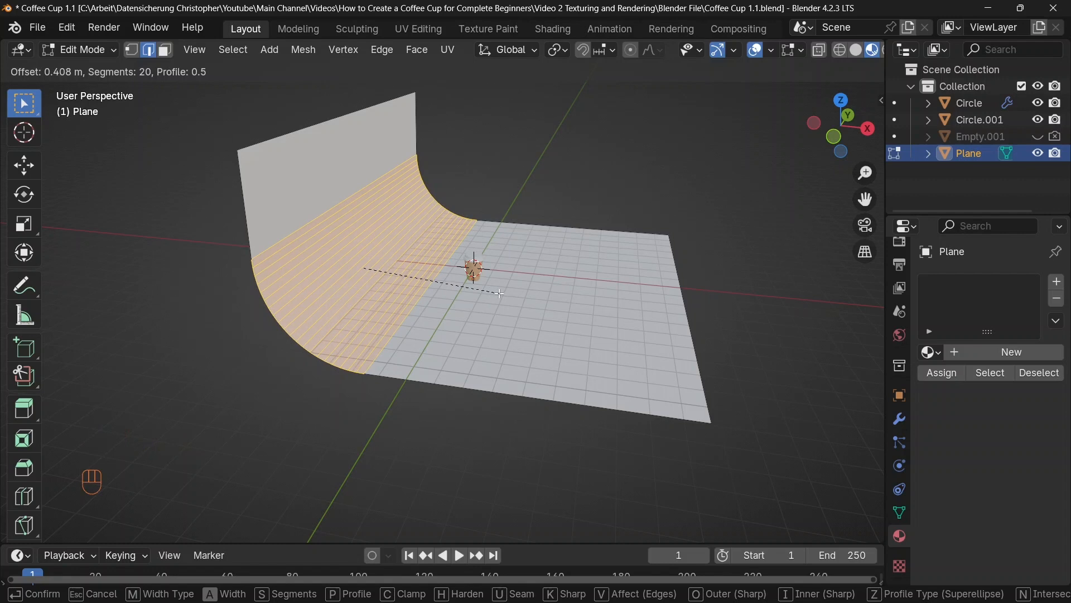
{"action": "left_click", "coordinate": [500, 293]}
{"action": "key", "text": "Tab"}
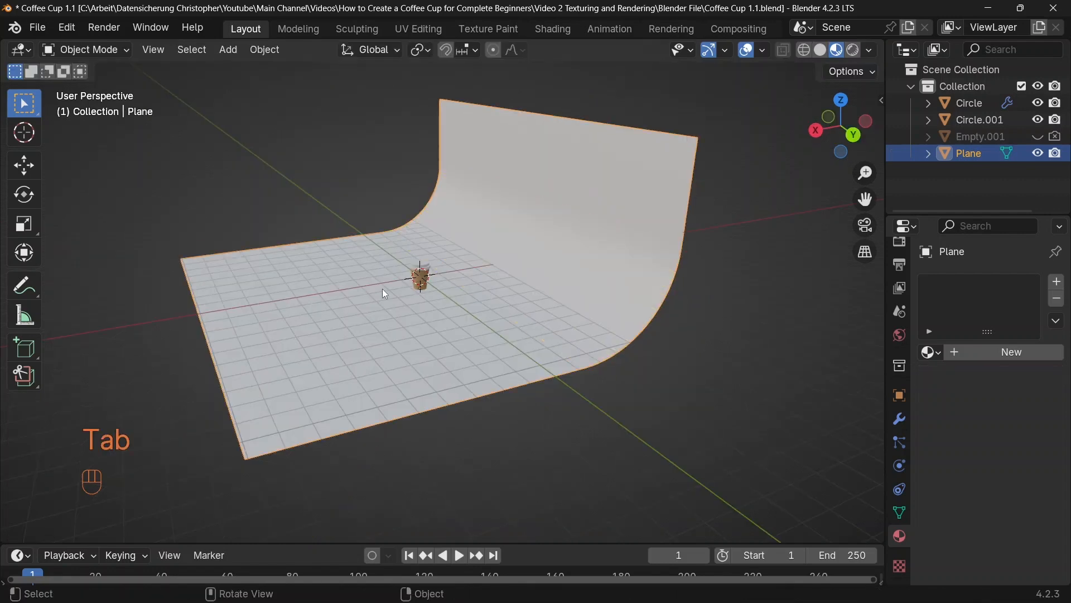
{"action": "middle_click_drag", "start_coordinate": [383, 289], "coordinate": [450, 294]}
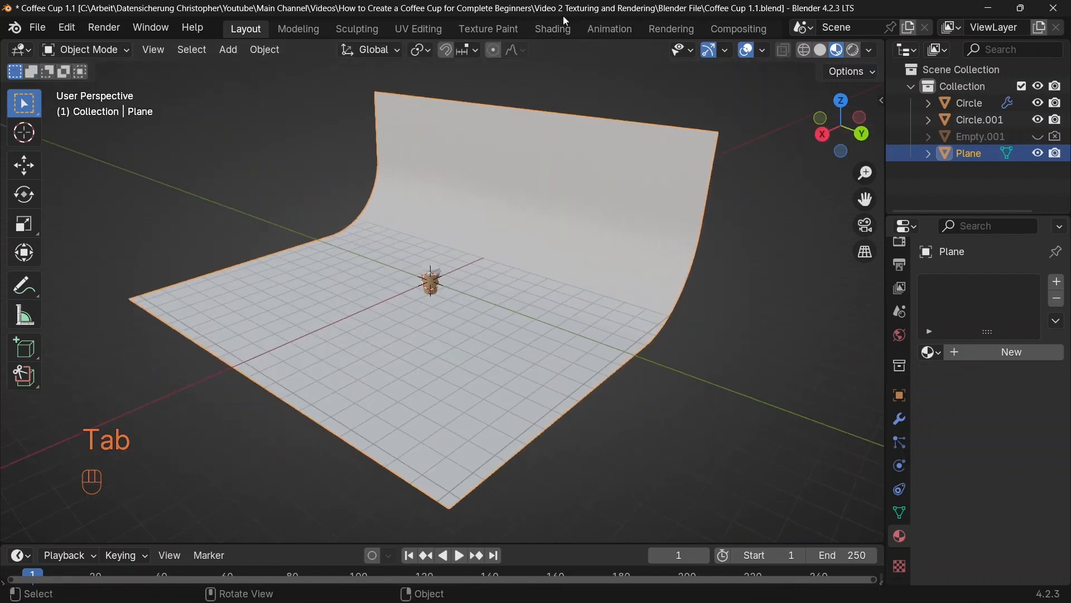
Step: Switch the Shading workspace's node editor to object shaders, create a new material for the backdrop and name it Background
{"action": "left_click", "coordinate": [553, 29]}
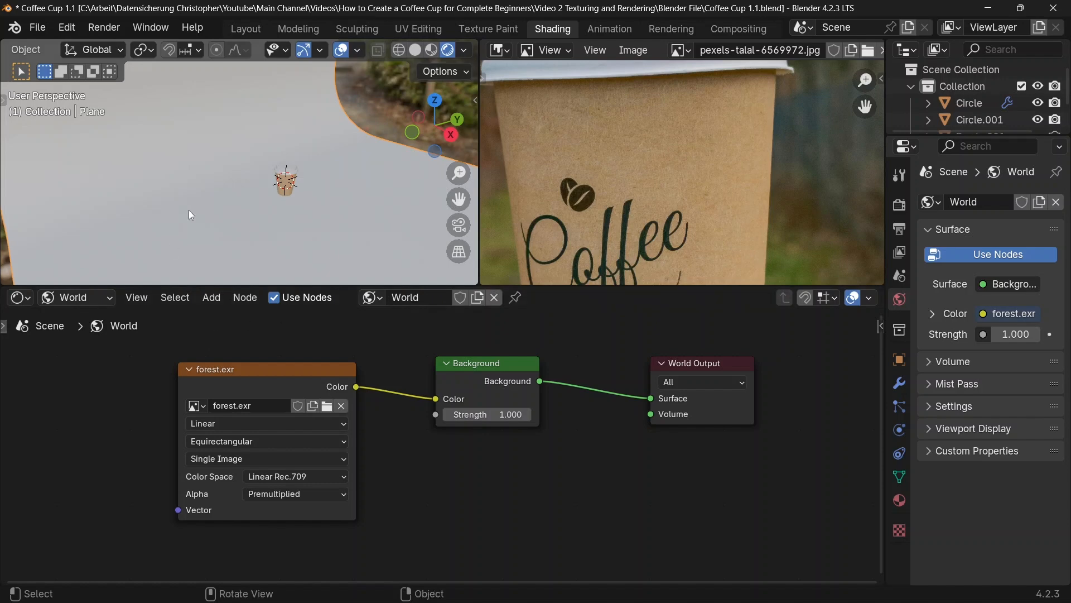
{"action": "left_click", "coordinate": [65, 299]}
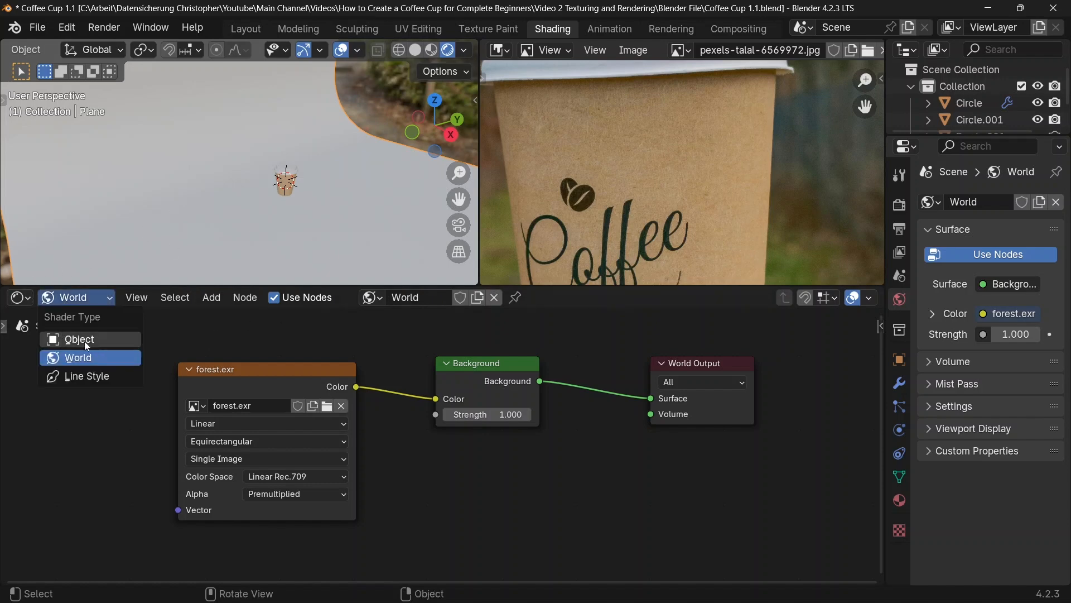
{"action": "left_click", "coordinate": [84, 337]}
{"action": "left_click", "coordinate": [478, 297]}
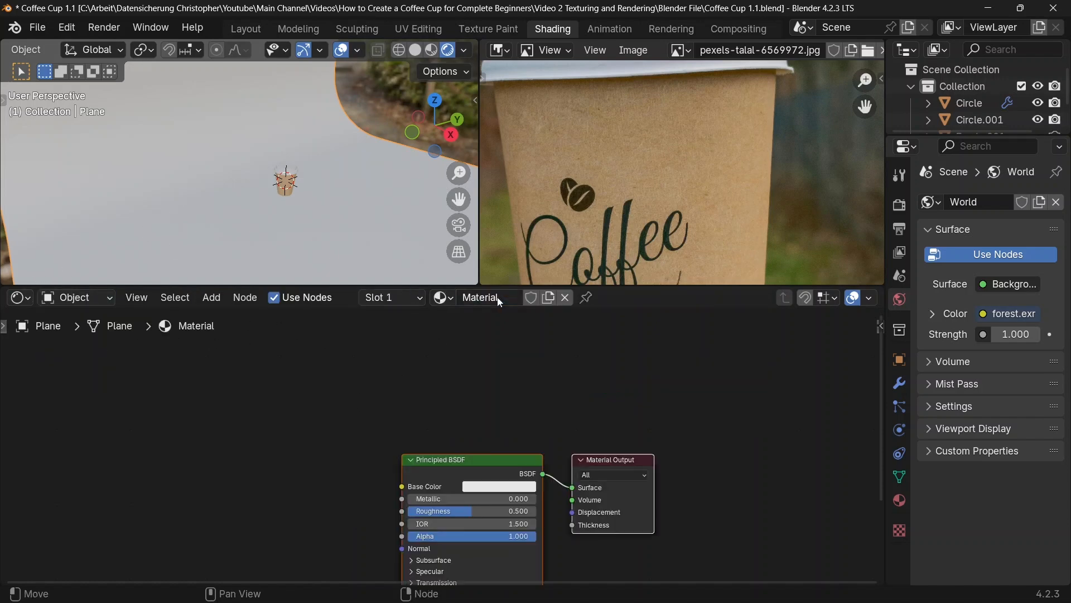
{"action": "double_click", "coordinate": [496, 298]}
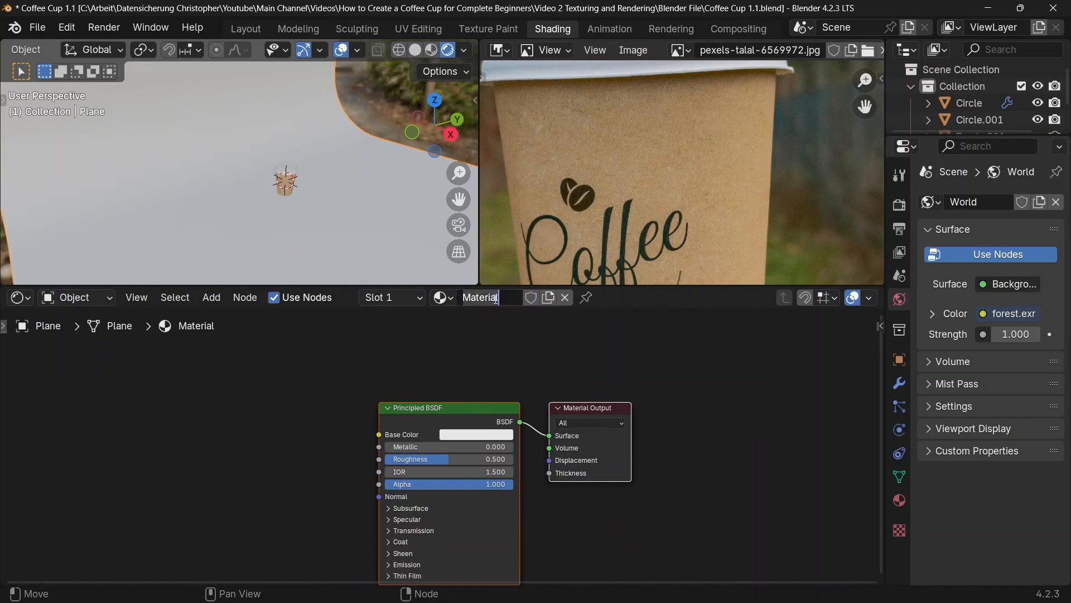
{"action": "type", "text": "Background"}
{"action": "key", "text": "Return"}
Step: Add a Gradient Texture node and connect its Color output to the Principled BSDF's Base Color
{"action": "scroll", "coordinate": [468, 403], "scroll_direction": "up", "scroll_amount": 3}
{"action": "middle_click_drag", "start_coordinate": [468, 403], "coordinate": [575, 371]}
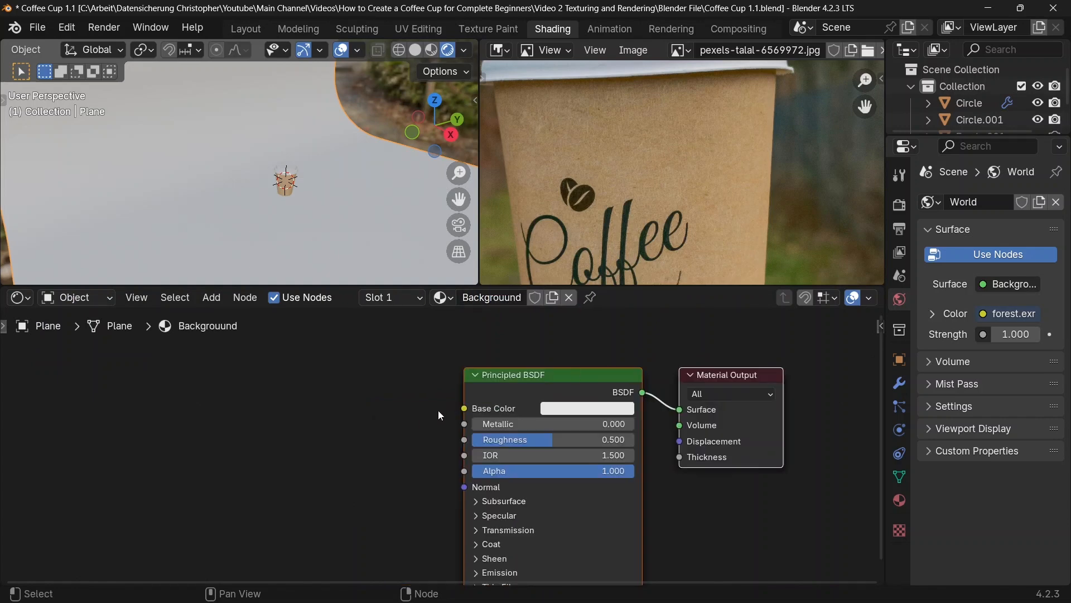
{"action": "middle_click_drag", "start_coordinate": [438, 412], "coordinate": [485, 401]}
{"action": "key", "text": "shift+a"}
{"action": "left_click", "coordinate": [211, 376]}
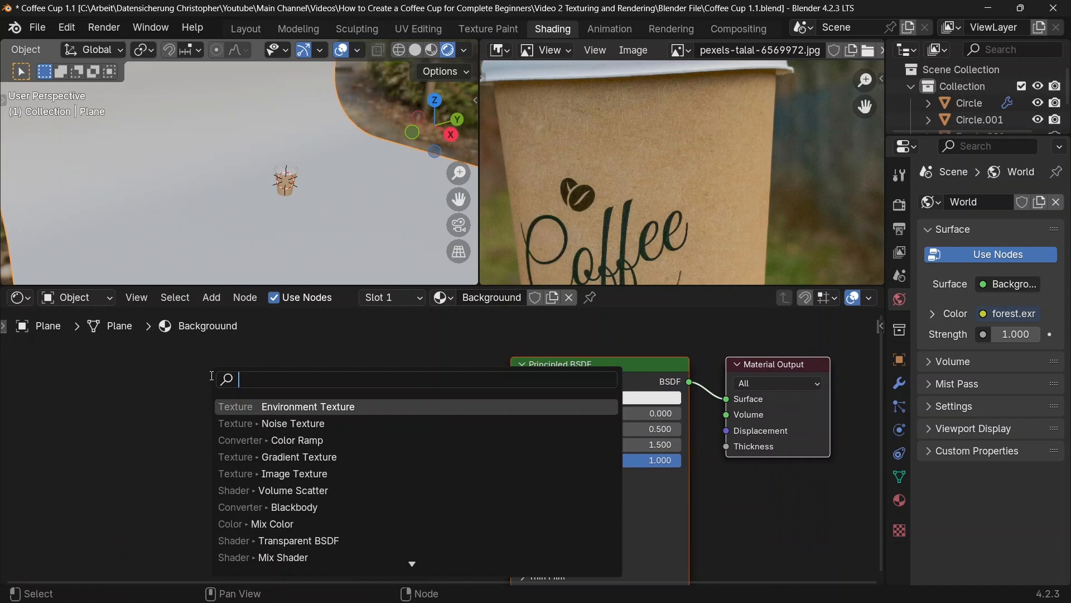
{"action": "type", "text": "gradient"}
{"action": "key", "text": "Return"}
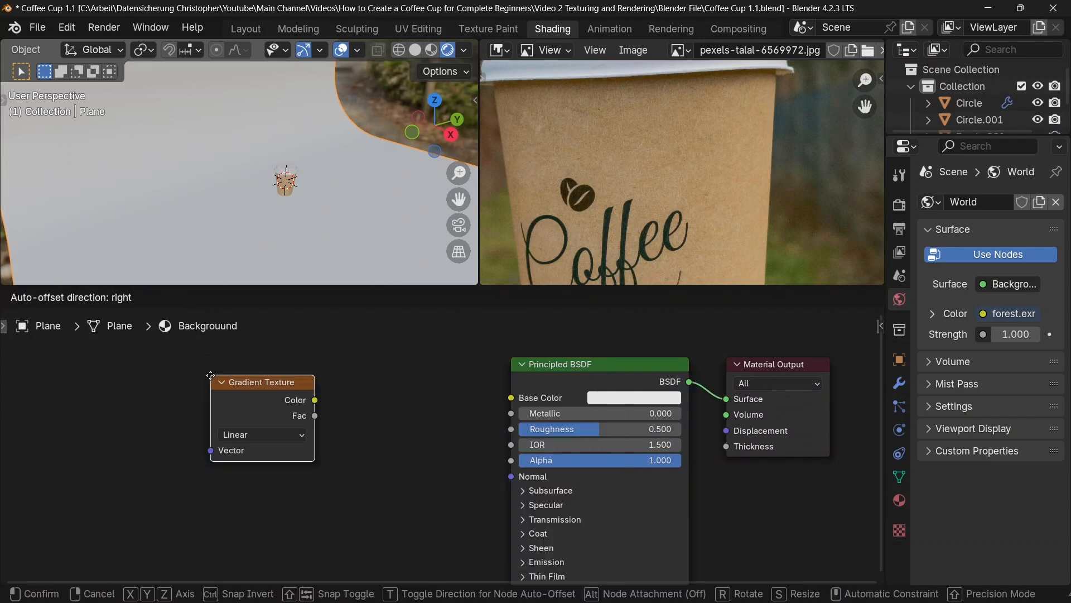
{"action": "left_click", "coordinate": [207, 378]}
{"action": "left_click_drag", "start_coordinate": [310, 403], "coordinate": [510, 397]}
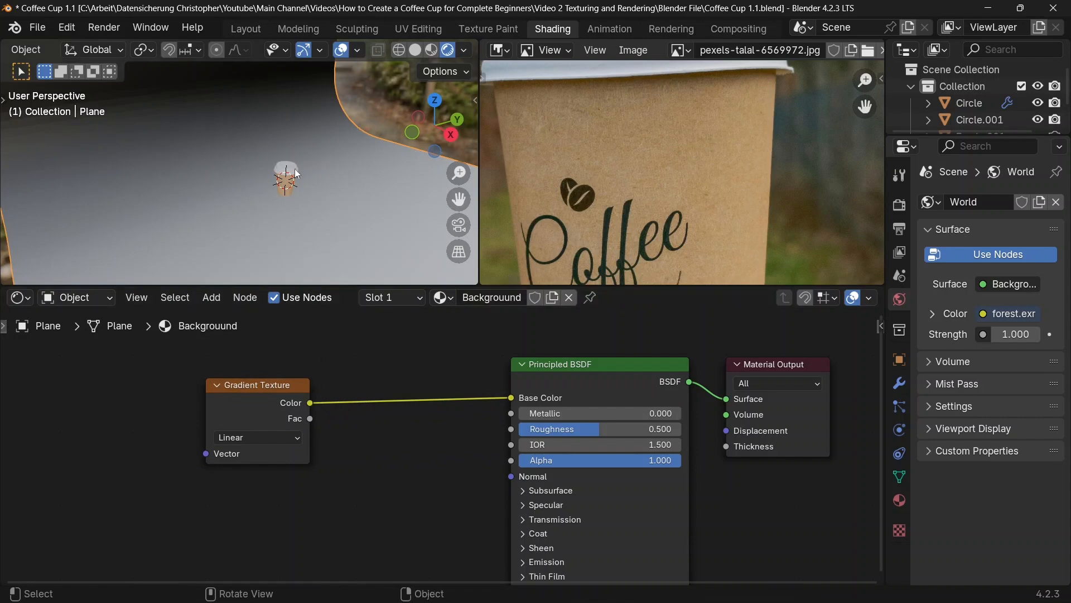
Step: Add Mapping and Texture Coordinate nodes in front of the Gradient Texture with Node Wrangler
{"action": "middle_click_drag", "start_coordinate": [295, 168], "coordinate": [293, 204]}
{"action": "scroll", "coordinate": [290, 209], "scroll_direction": "down", "scroll_amount": 2}
{"action": "left_click", "coordinate": [250, 400]}
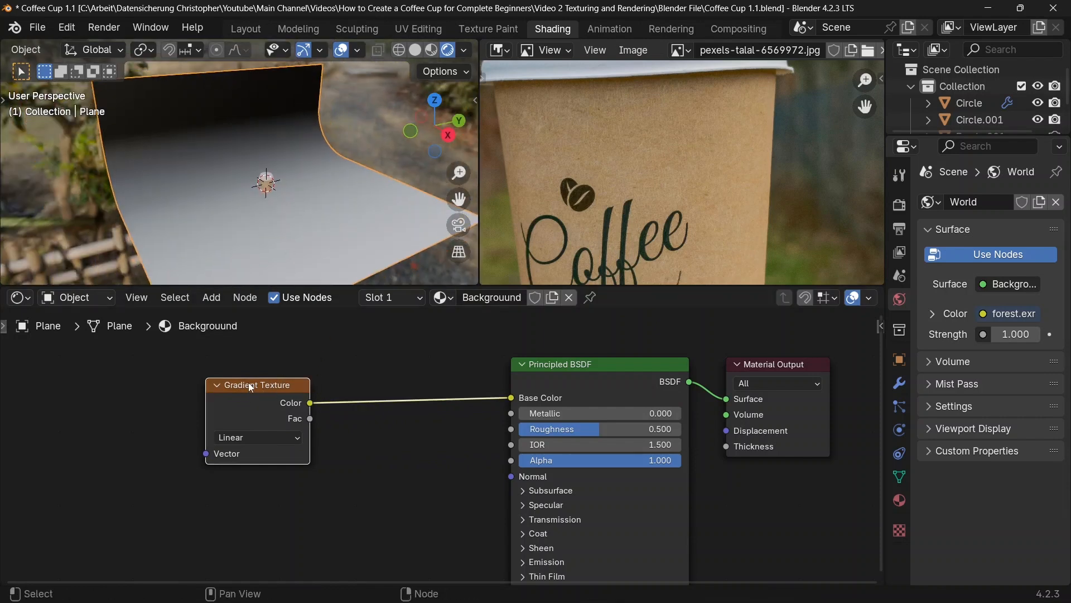
{"action": "left_click_drag", "start_coordinate": [249, 382], "coordinate": [253, 383]}
{"action": "key", "text": "ctrl+t"}
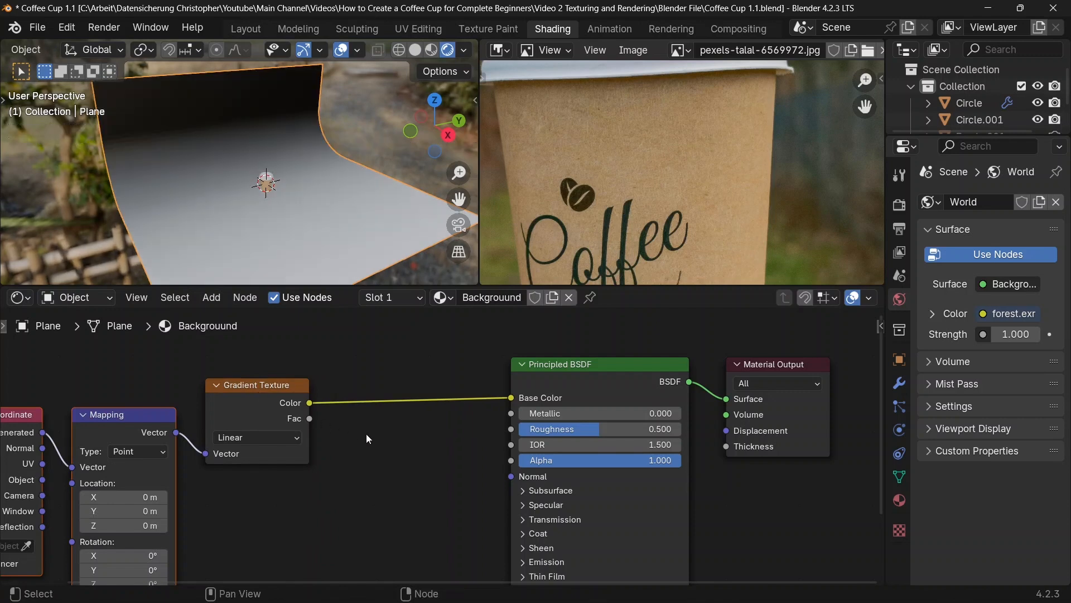
{"action": "middle_click_drag", "start_coordinate": [367, 434], "coordinate": [374, 425]}
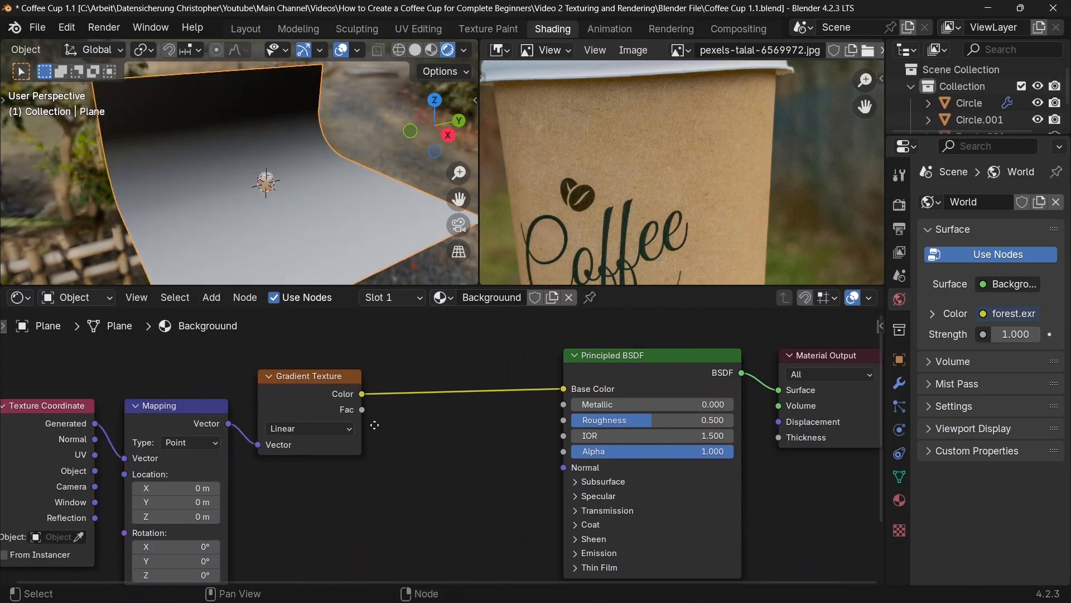
Step: Check in the add-on preferences whether Node Wrangler is enabled by searching for "node", and close the preferences
{"action": "left_click", "coordinate": [63, 29]}
{"action": "left_click", "coordinate": [126, 247]}
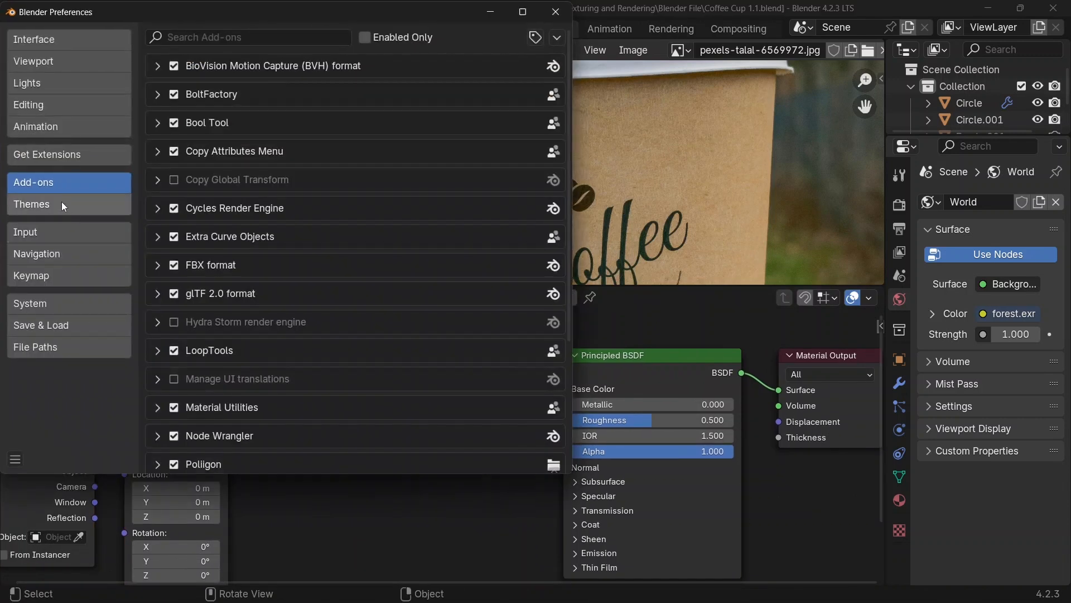
{"action": "left_click", "coordinate": [201, 38]}
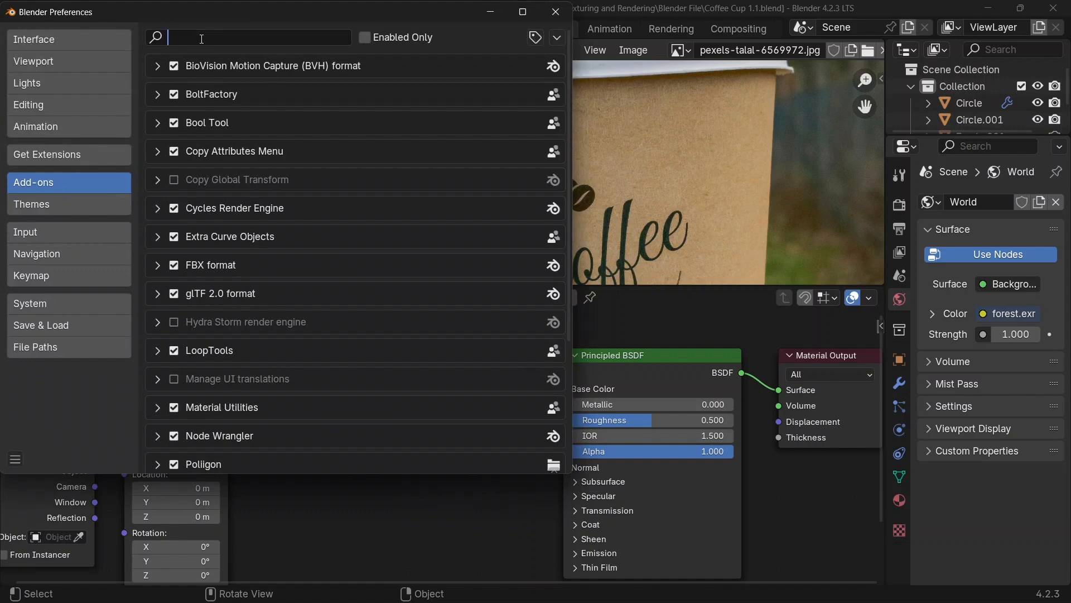
{"action": "type", "text": "node"}
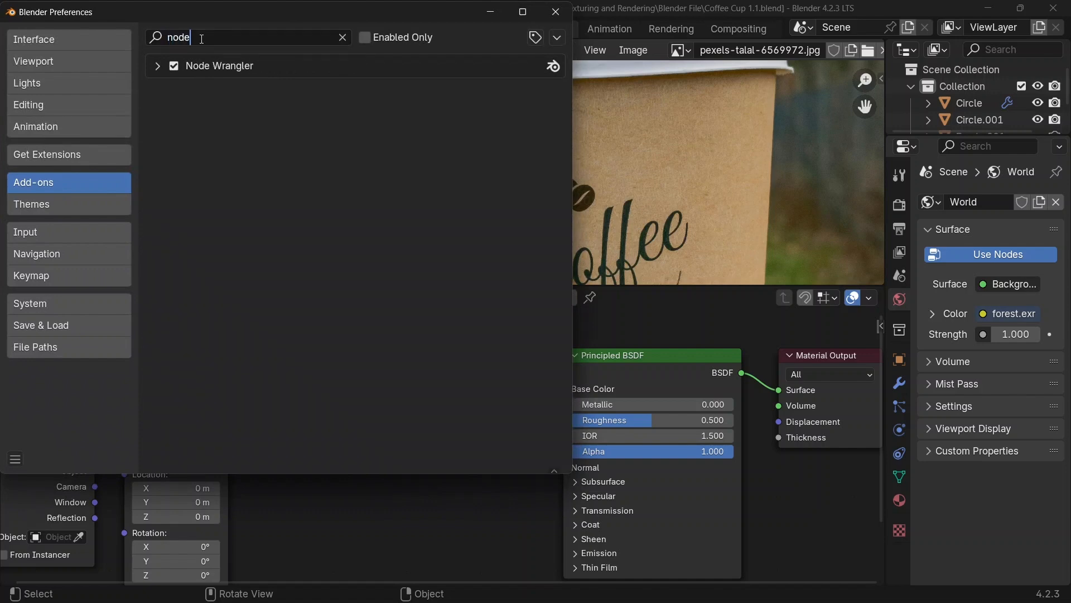
{"action": "left_click", "coordinate": [556, 12]}
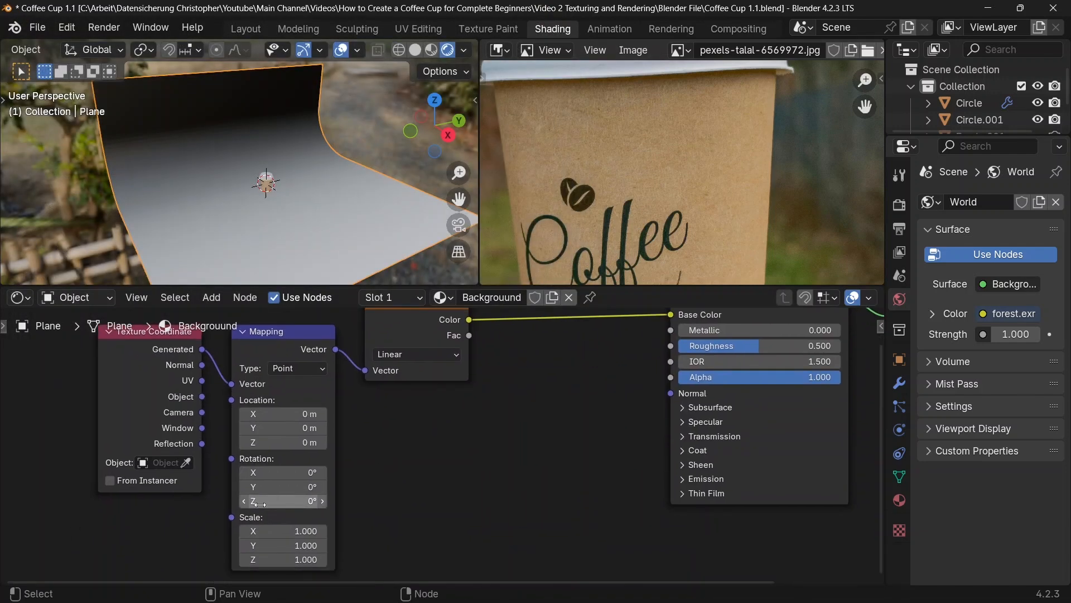
Step: Try rotating the gradient by -90° on Z in the Mapping node and reset the rotation to 0°
{"action": "left_click_drag", "start_coordinate": [273, 501], "coordinate": [279, 501]}
{"action": "left_click", "coordinate": [273, 501]}
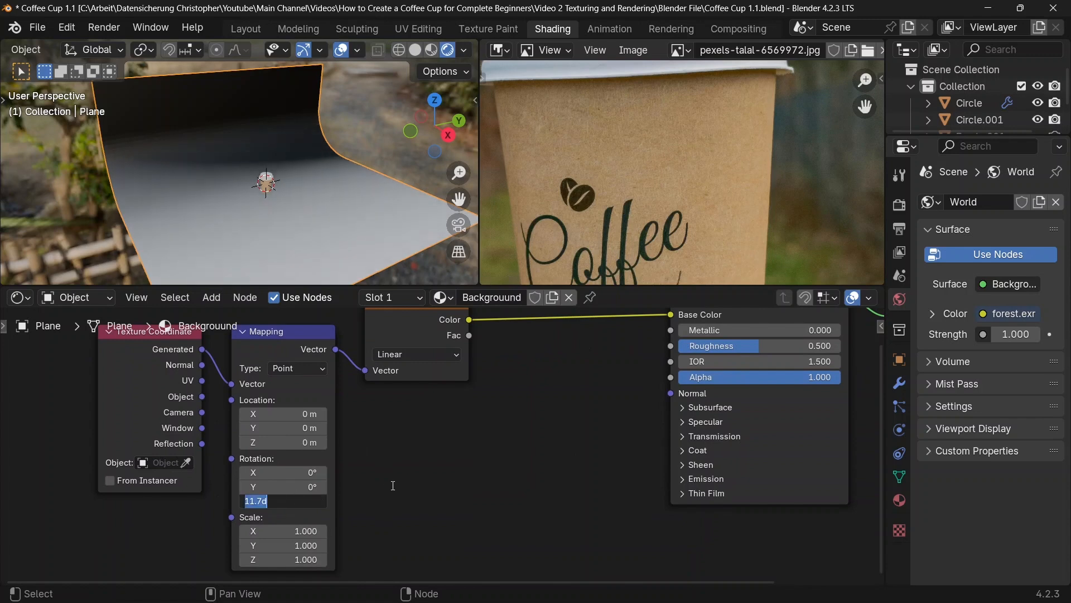
{"action": "type", "text": "-90"}
{"action": "key", "text": "Return"}
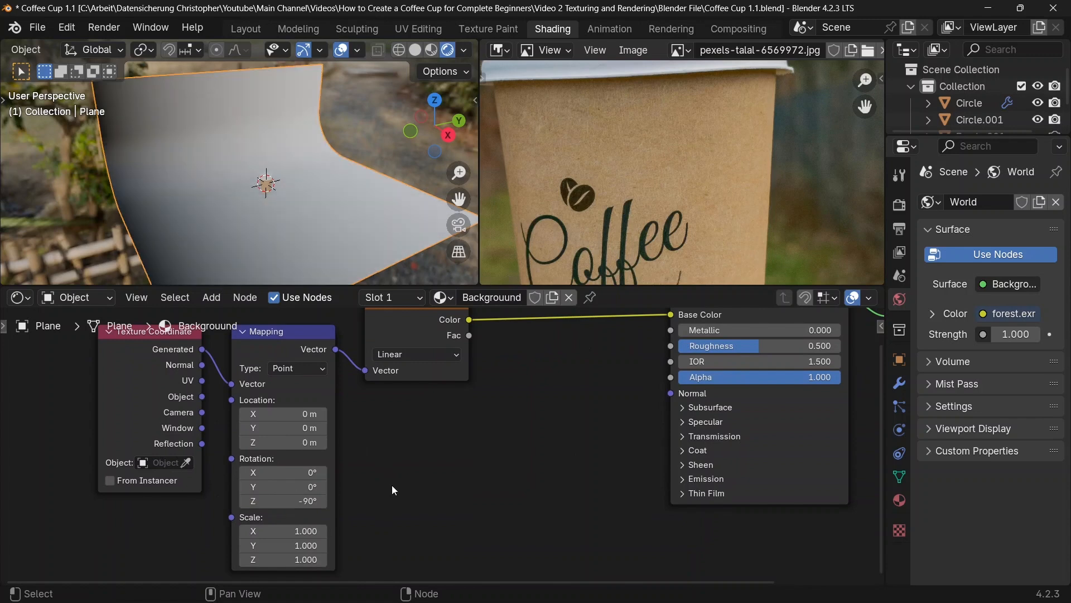
{"action": "middle_click_drag", "start_coordinate": [240, 208], "coordinate": [200, 143]}
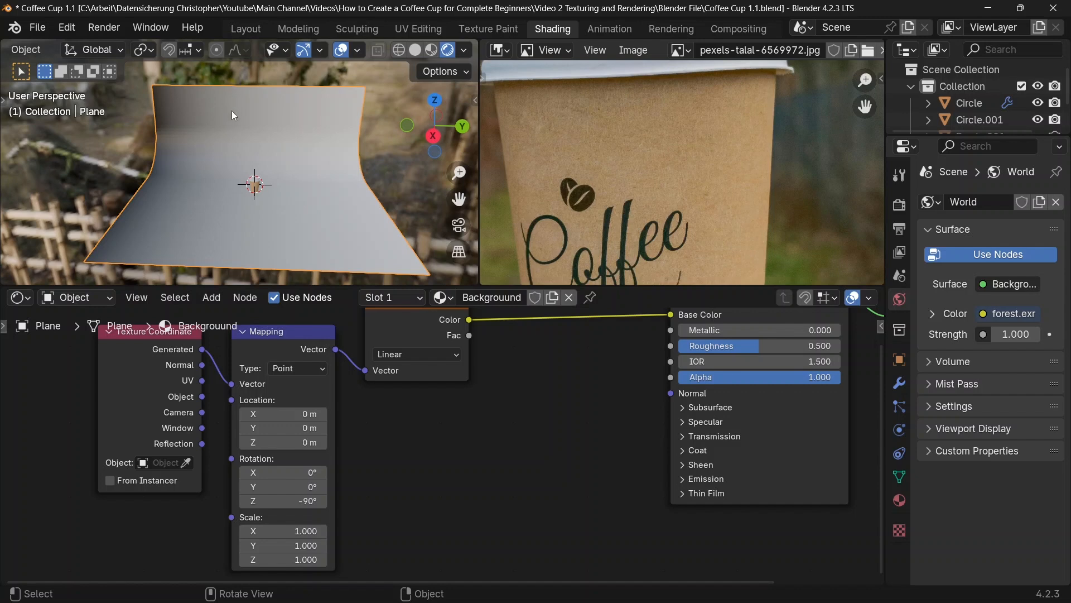
{"action": "left_click", "coordinate": [279, 501]}
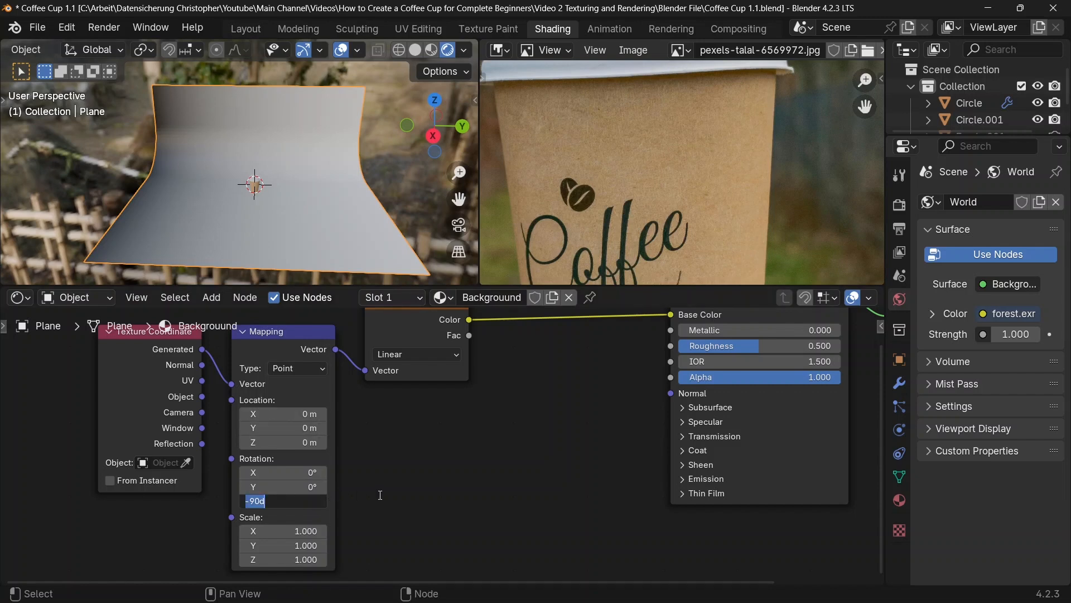
{"action": "type", "text": "0"}
{"action": "key", "text": "Return"}
Step: Insert a Color Ramp node between the Gradient Texture and the Principled BSDF's Base Color
{"action": "middle_click_drag", "start_coordinate": [346, 178], "coordinate": [326, 184]}
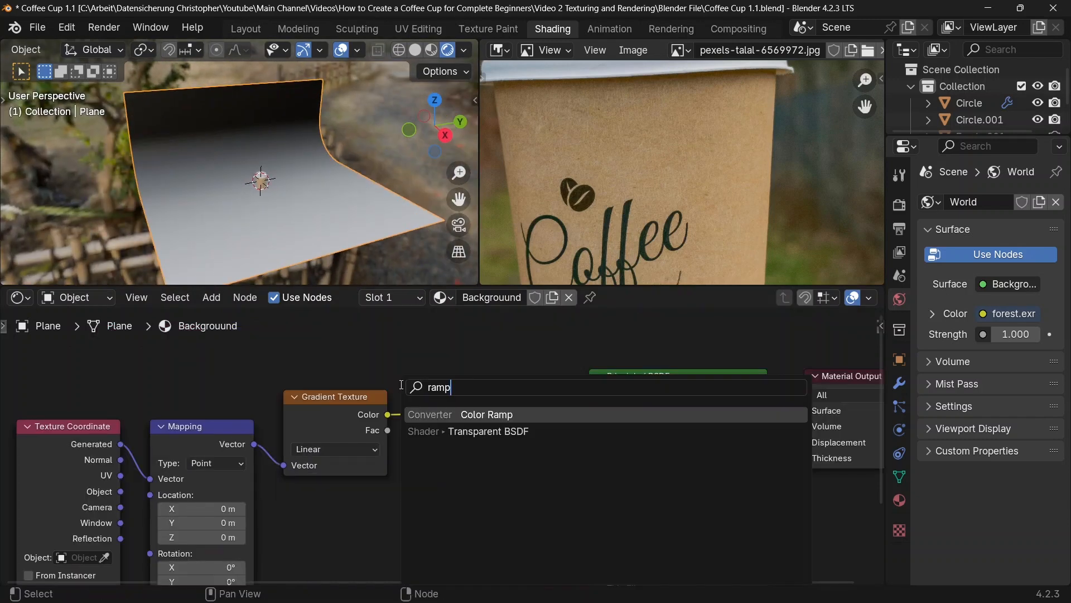
{"action": "key", "text": "Return"}
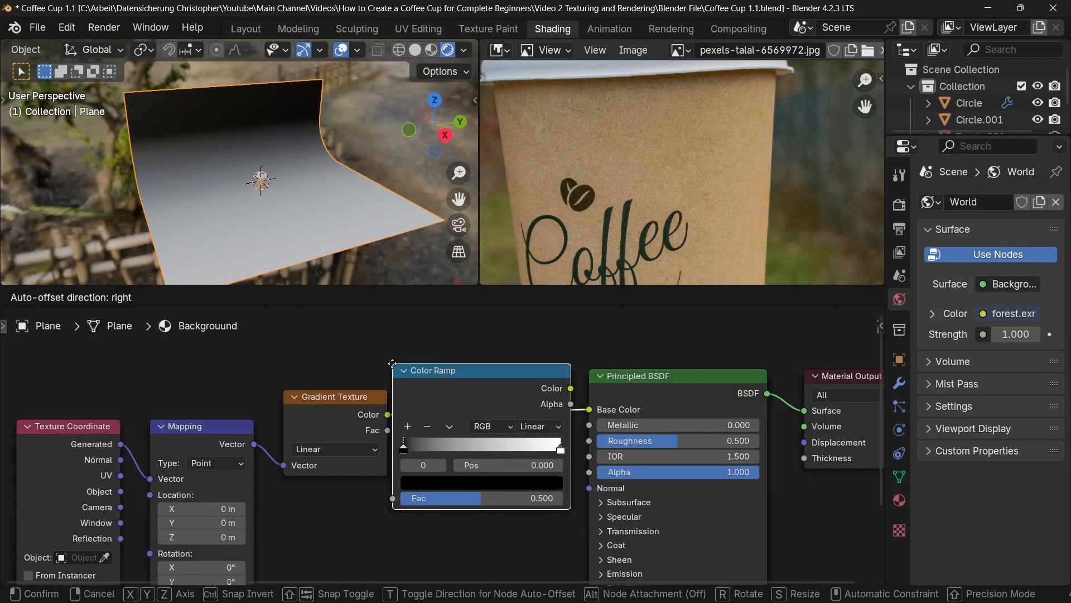
{"action": "left_click", "coordinate": [396, 363]}
{"action": "scroll", "coordinate": [364, 392], "scroll_direction": "up", "scroll_amount": 1}
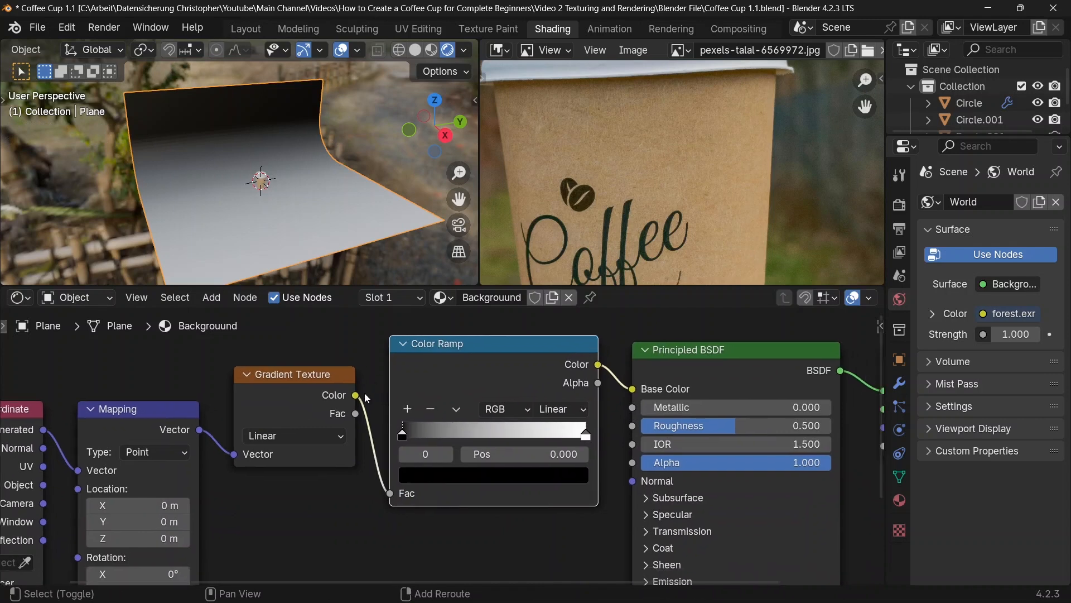
Step: Set the Gradient Texture type to Easing and the Color Ramp interpolation to Ease
{"action": "left_click", "coordinate": [263, 436]}
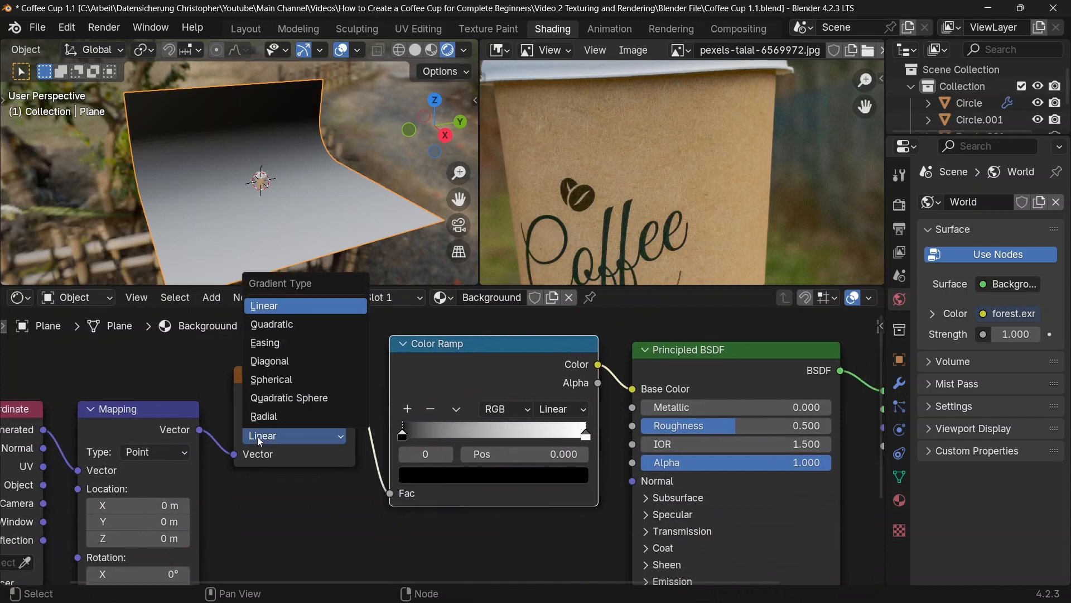
{"action": "left_click", "coordinate": [284, 345]}
{"action": "left_click", "coordinate": [568, 412]}
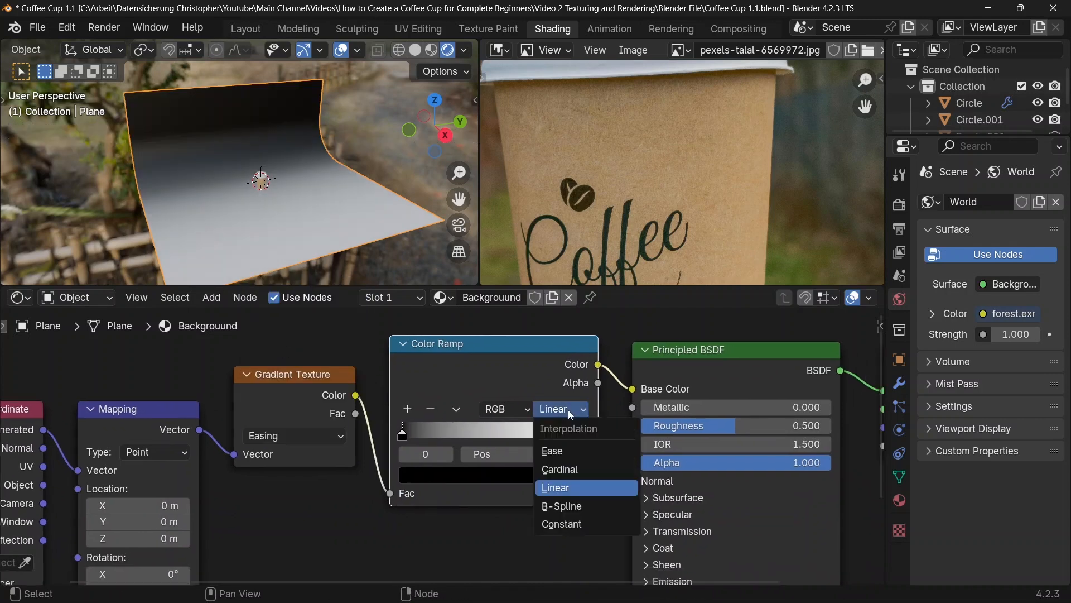
{"action": "left_click", "coordinate": [560, 450]}
{"action": "scroll", "coordinate": [347, 424], "scroll_direction": "up", "scroll_amount": 1}
Step: Try moving the Color Ramp's black stop along the ramp toward the white stop
{"action": "left_click_drag", "start_coordinate": [347, 424], "coordinate": [553, 427]}
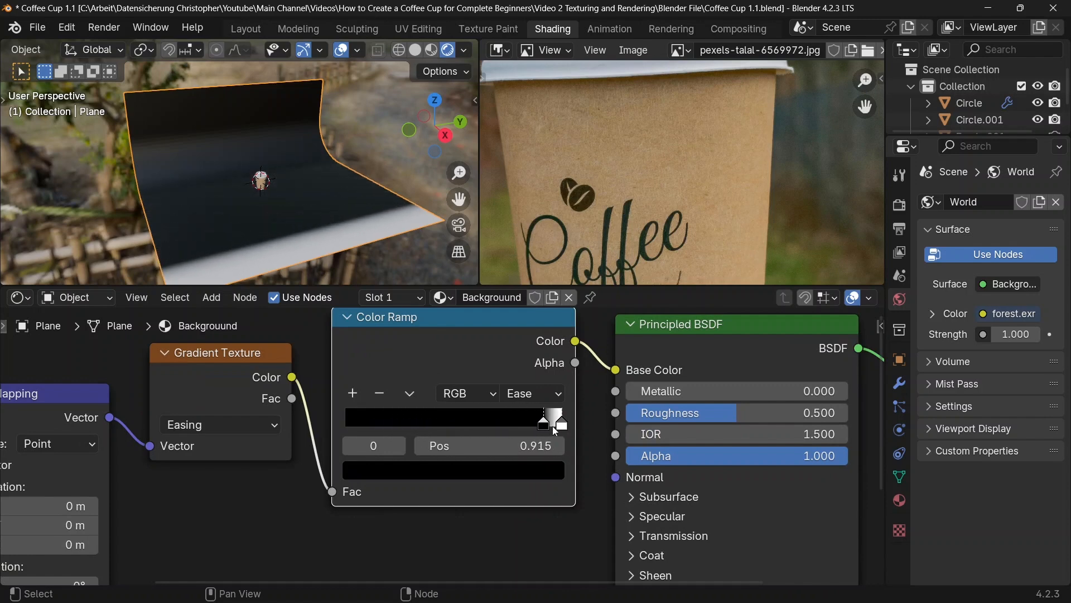
{"action": "scroll", "coordinate": [277, 209], "scroll_direction": "up", "scroll_amount": 6}
{"action": "middle_click_drag", "start_coordinate": [277, 209], "coordinate": [312, 201], "text": "shift"}
Step: Change the Color Ramp's black stop to a reddish brown, hex 8B3D27
{"action": "left_click", "coordinate": [491, 470]}
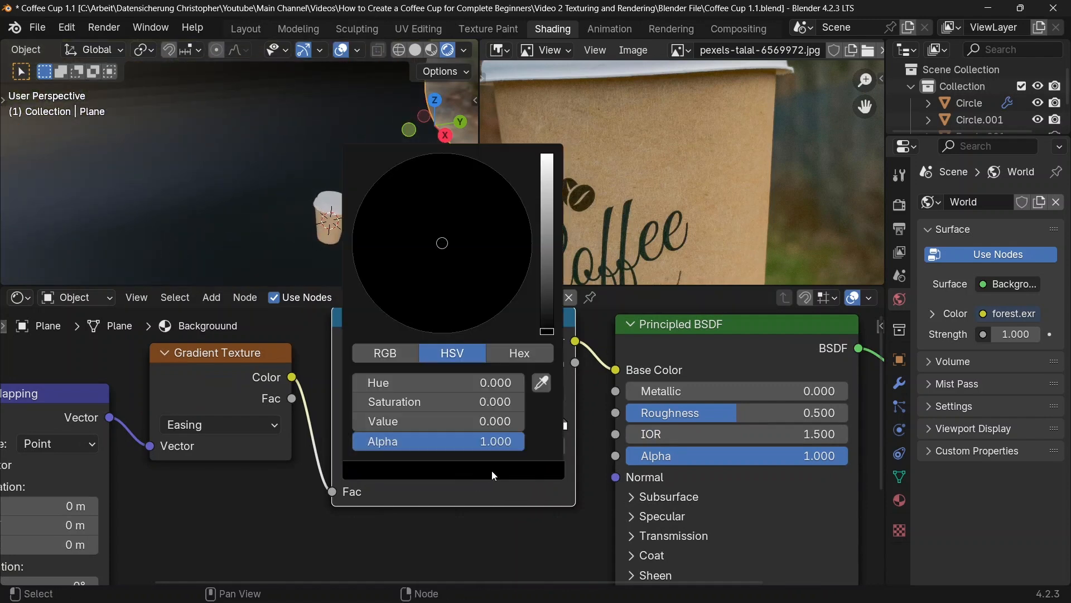
{"action": "left_click_drag", "start_coordinate": [435, 298], "coordinate": [425, 298]}
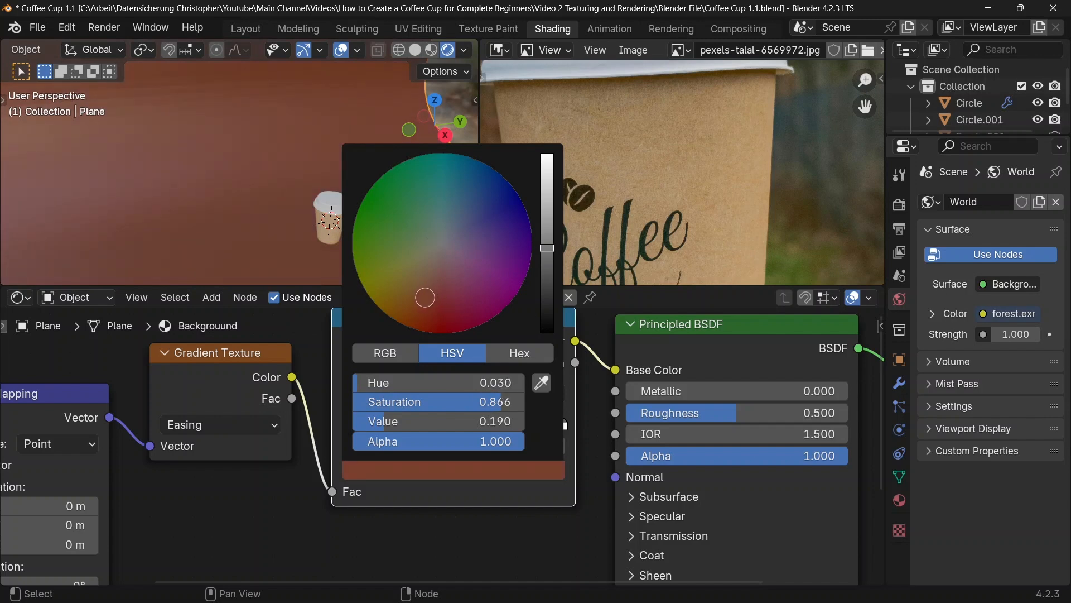
{"action": "left_click_drag", "start_coordinate": [547, 235], "coordinate": [547, 235]}
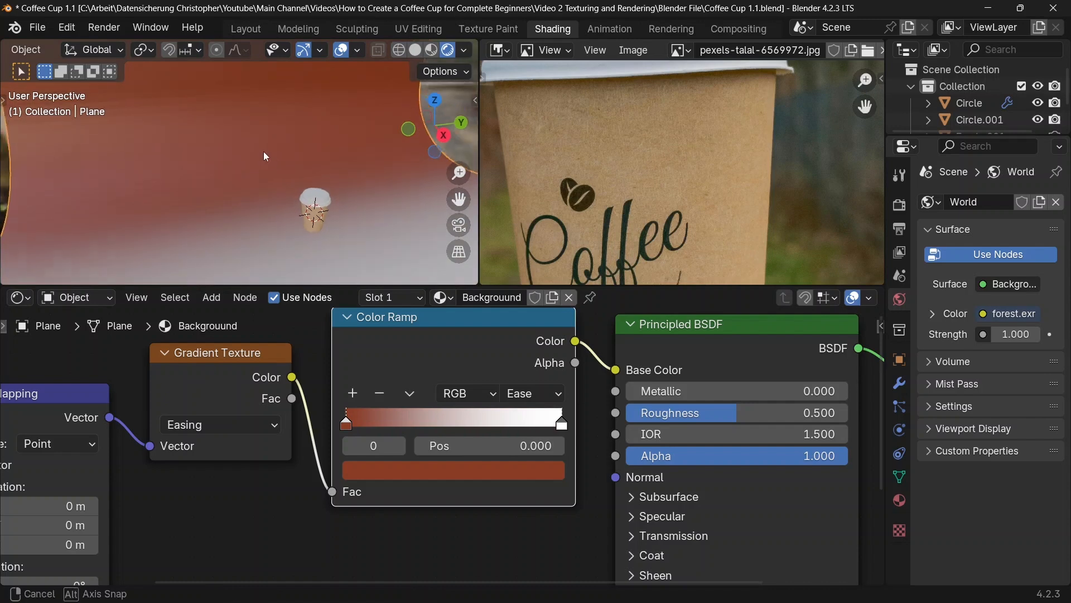
Step: Copy the brown stop's hex color 8B3D27 and paste it into the Color Ramp's white stop
{"action": "left_click", "coordinate": [453, 471]}
{"action": "left_click", "coordinate": [523, 353]}
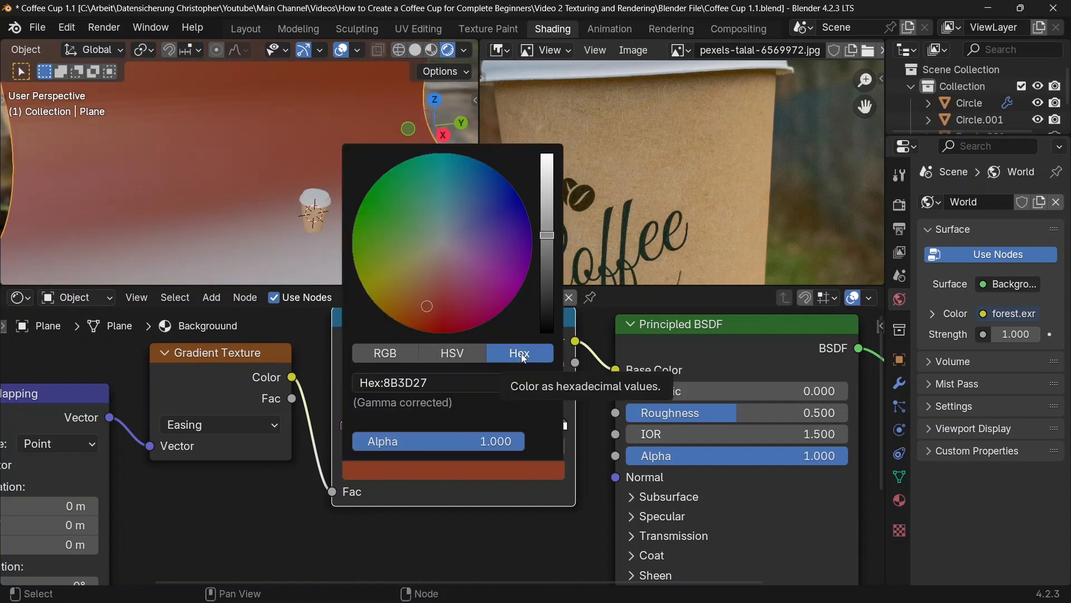
{"action": "left_click", "coordinate": [469, 382]}
{"action": "key", "text": "ctrl+c"}
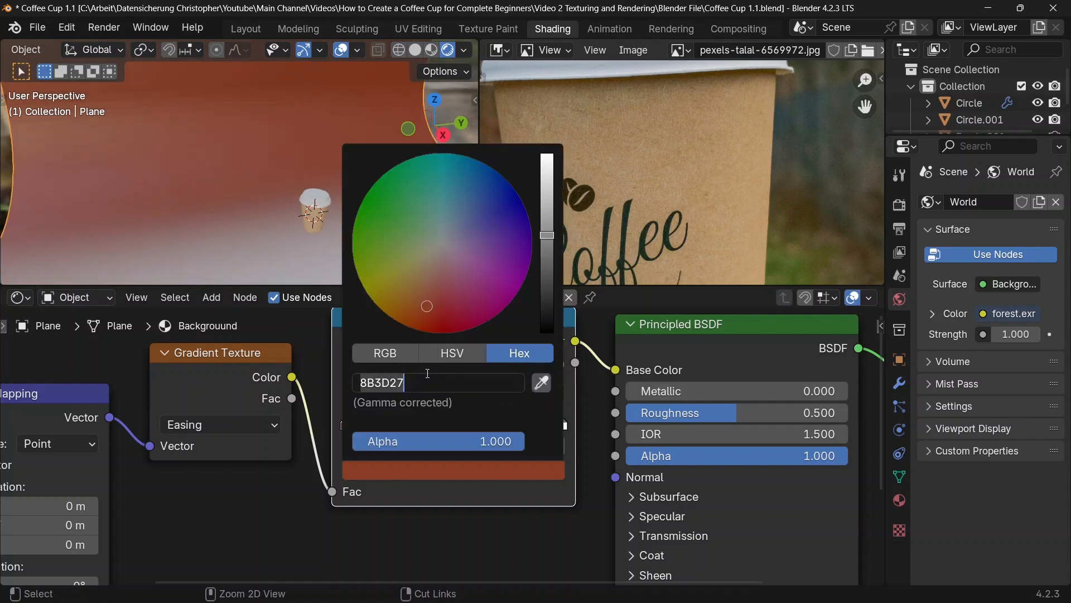
{"action": "key", "text": "Return"}
{"action": "left_click", "coordinate": [565, 425]}
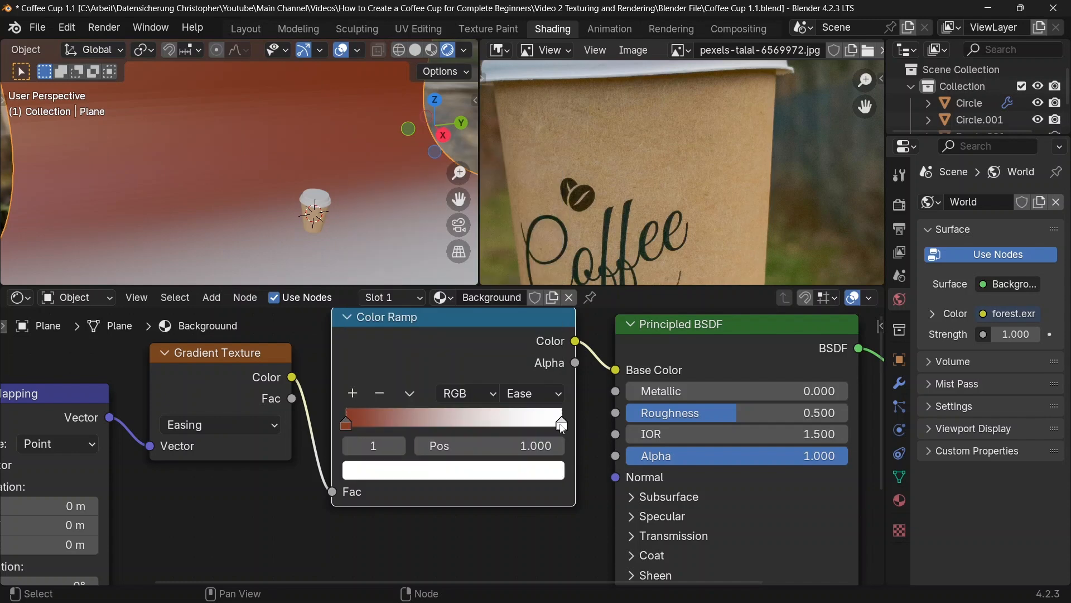
{"action": "left_click", "coordinate": [515, 470]}
{"action": "left_click", "coordinate": [471, 382]}
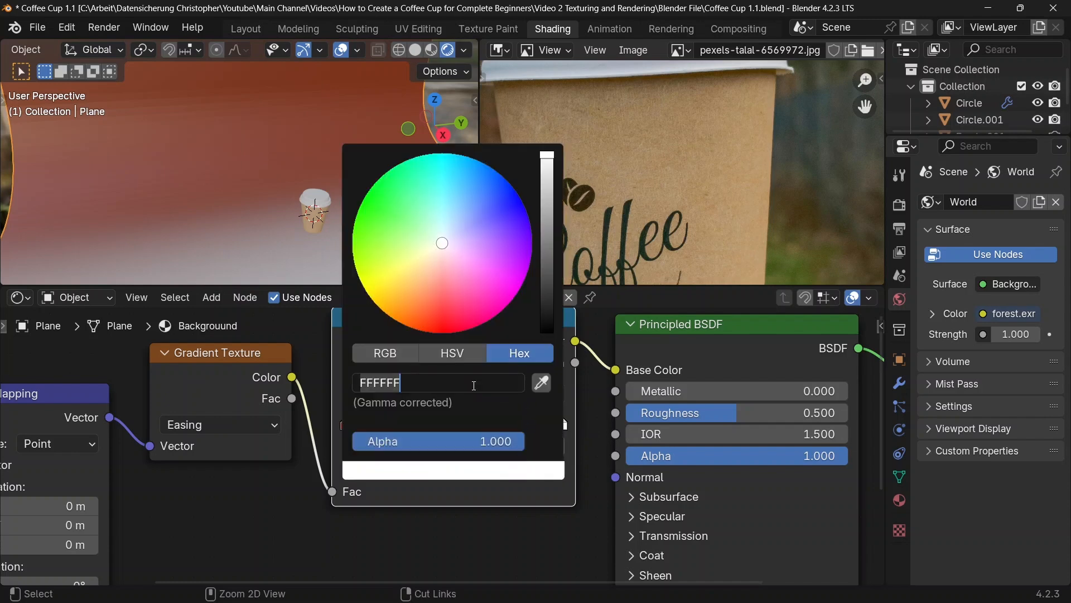
{"action": "key", "text": "ctrl+v"}
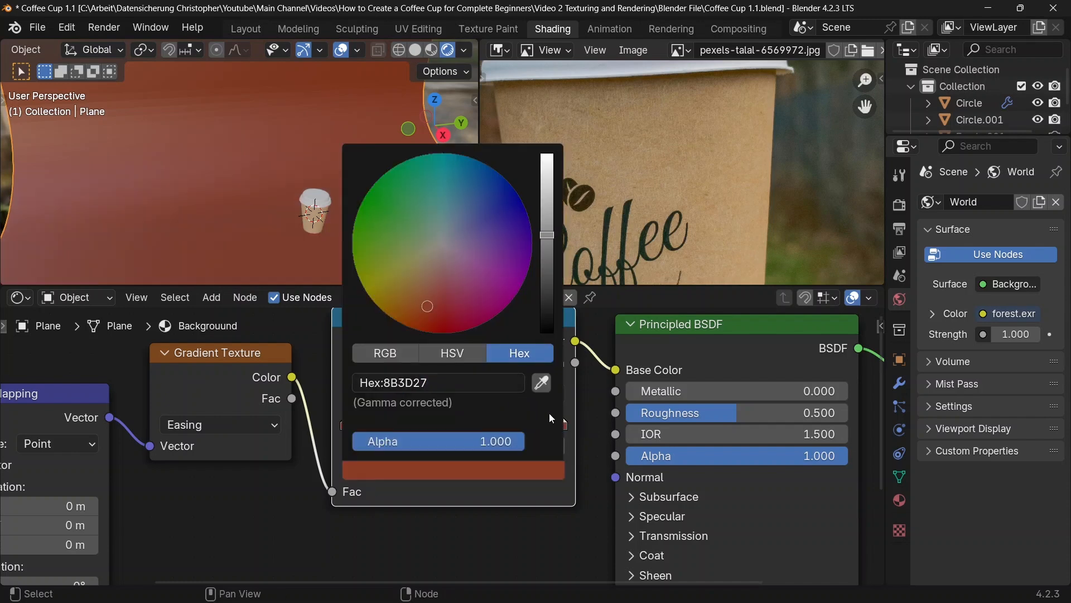
Step: Brighten the second Color Ramp stop to an HSV value of about 0.589 and shift its hue to golden yellow
{"action": "left_click", "coordinate": [457, 354]}
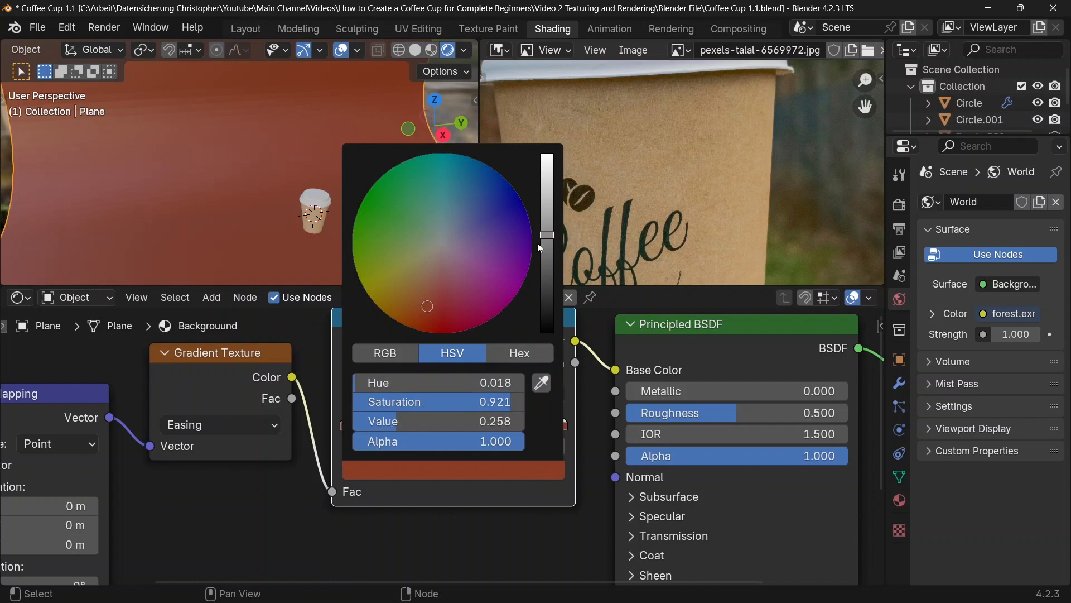
{"action": "left_click_drag", "start_coordinate": [539, 244], "coordinate": [547, 191]}
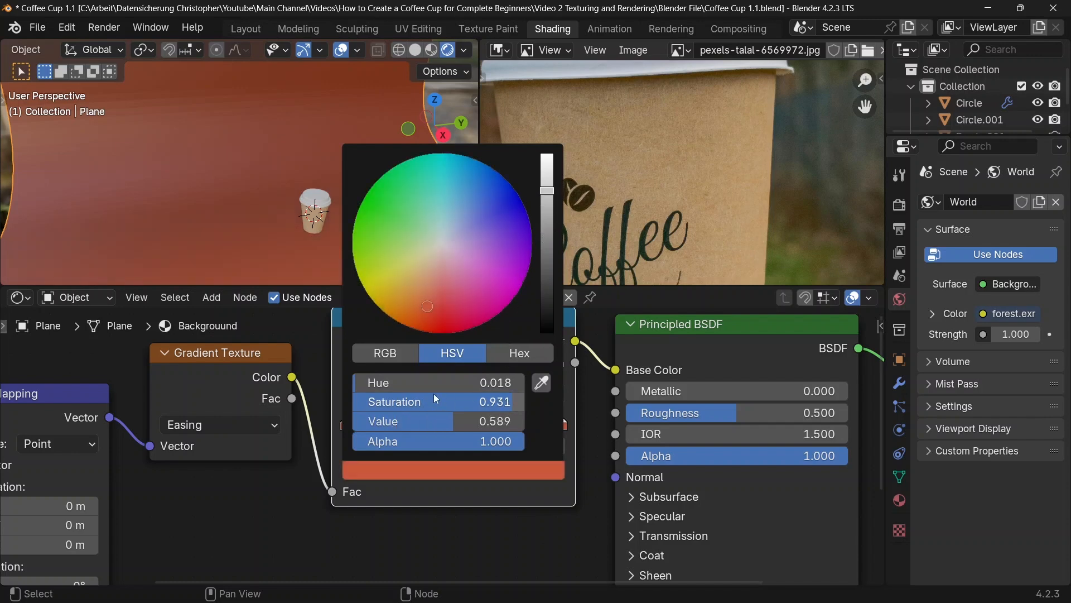
{"action": "left_click_drag", "start_coordinate": [435, 383], "coordinate": [447, 382]}
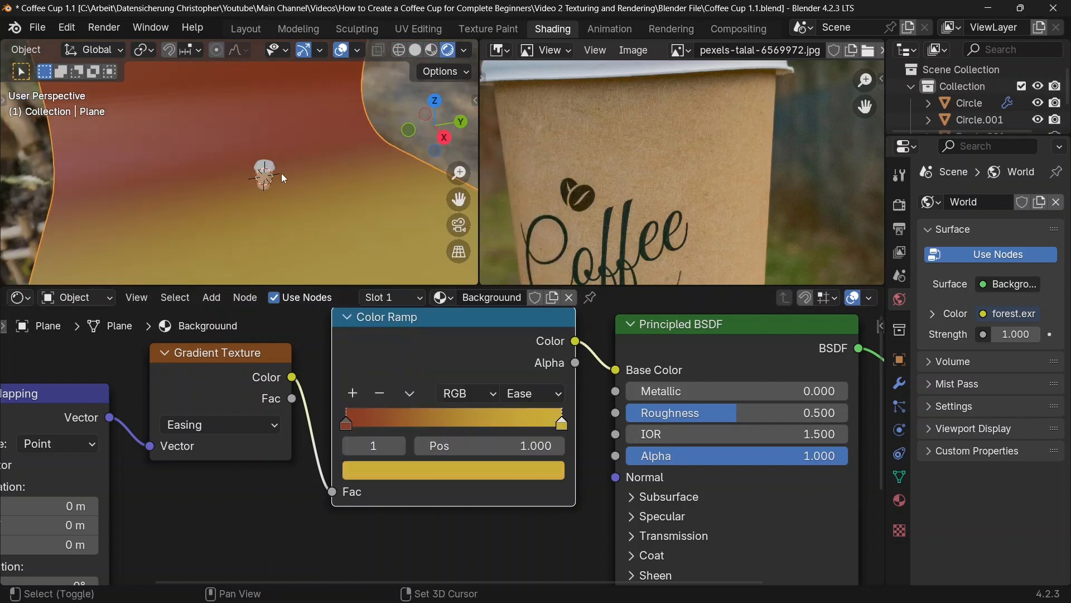
Step: Add a camera to the scene and look through it in rendered shading
{"action": "key", "text": "shift+a"}
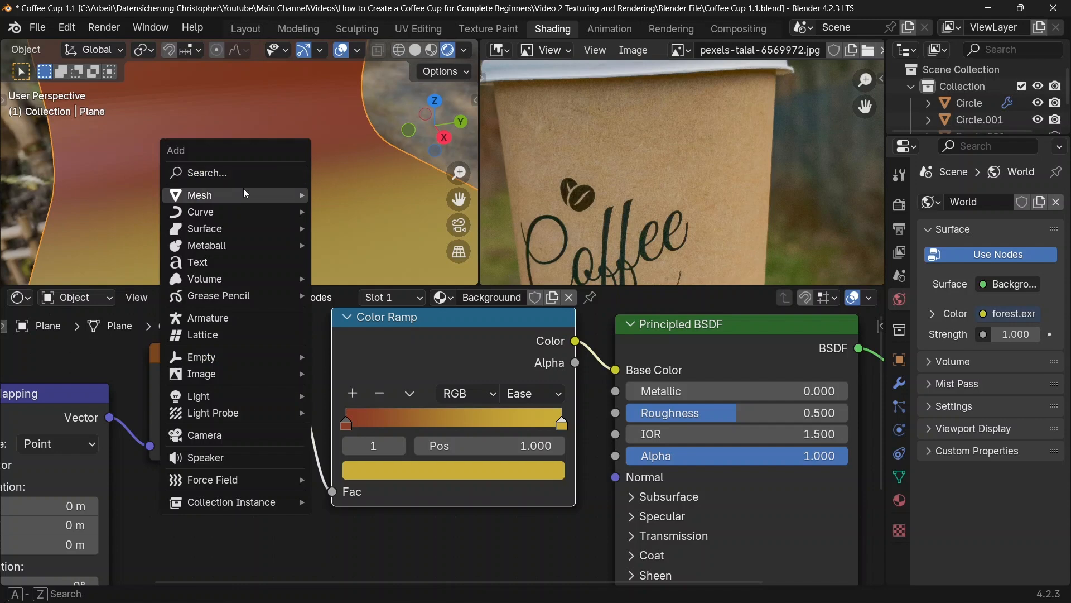
{"action": "left_click", "coordinate": [204, 436]}
{"action": "key", "text": "KP_0"}
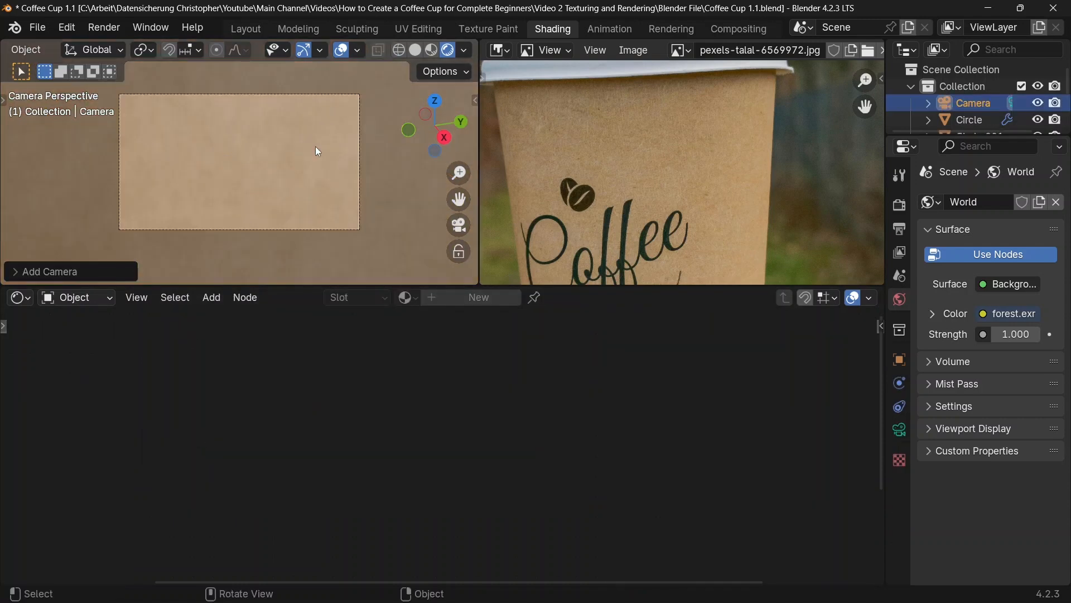
{"action": "left_click", "coordinate": [447, 50]}
Step: Enable the Camera to View lock in the viewport's view settings
{"action": "key", "text": "n"}
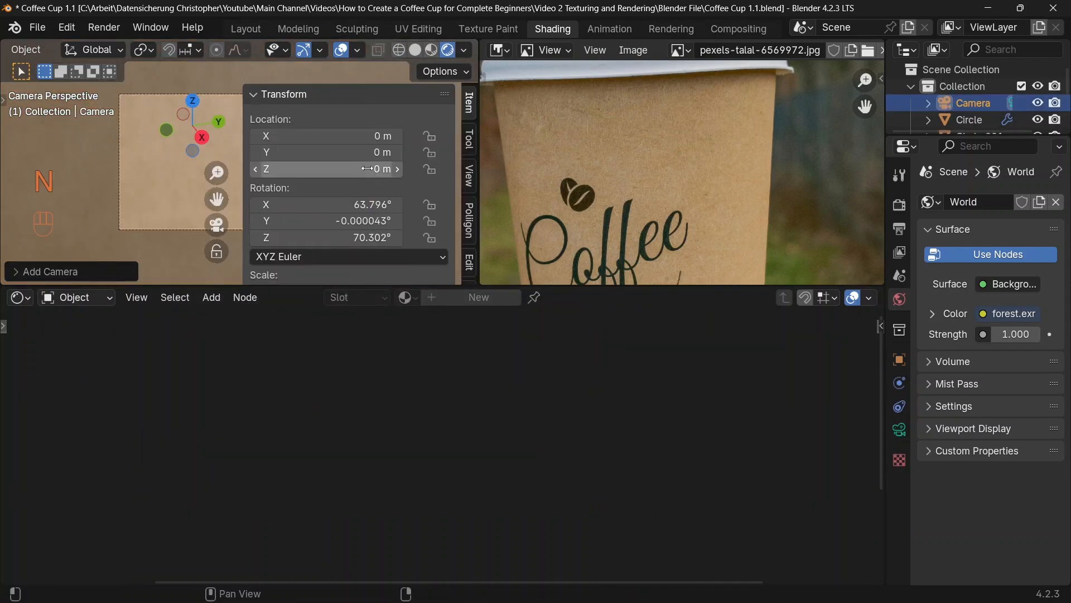
{"action": "left_click", "coordinate": [469, 177]}
{"action": "scroll", "coordinate": [377, 213], "scroll_direction": "down", "scroll_amount": 5}
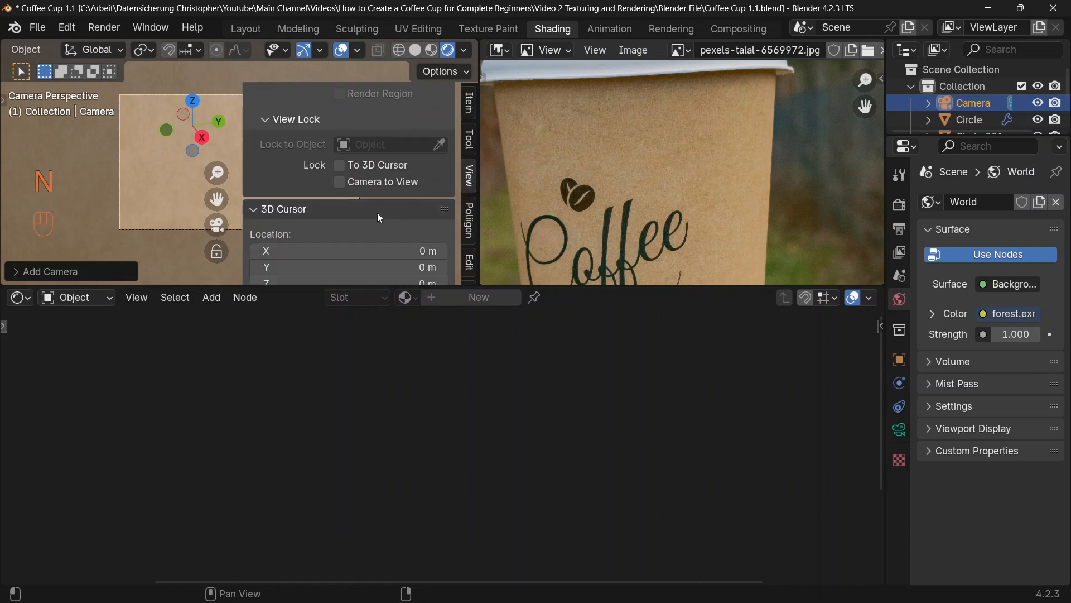
{"action": "left_click", "coordinate": [338, 183]}
{"action": "key", "text": "n"}
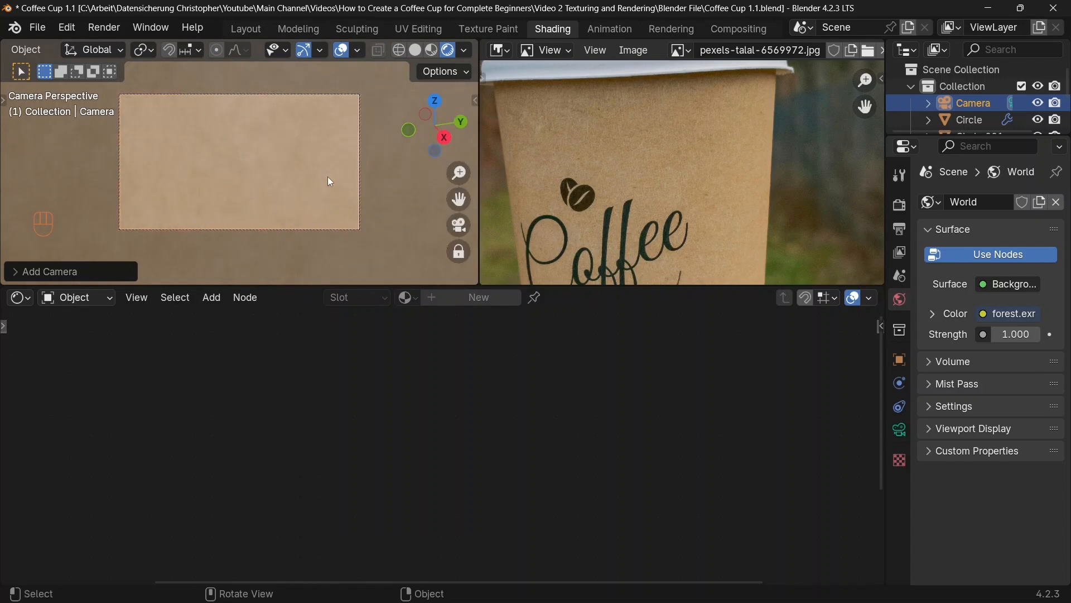
Step: Frame the whole cup in the left part of the camera frame and disable the Camera to View lock
{"action": "scroll", "coordinate": [327, 177], "scroll_direction": "down", "scroll_amount": 10}
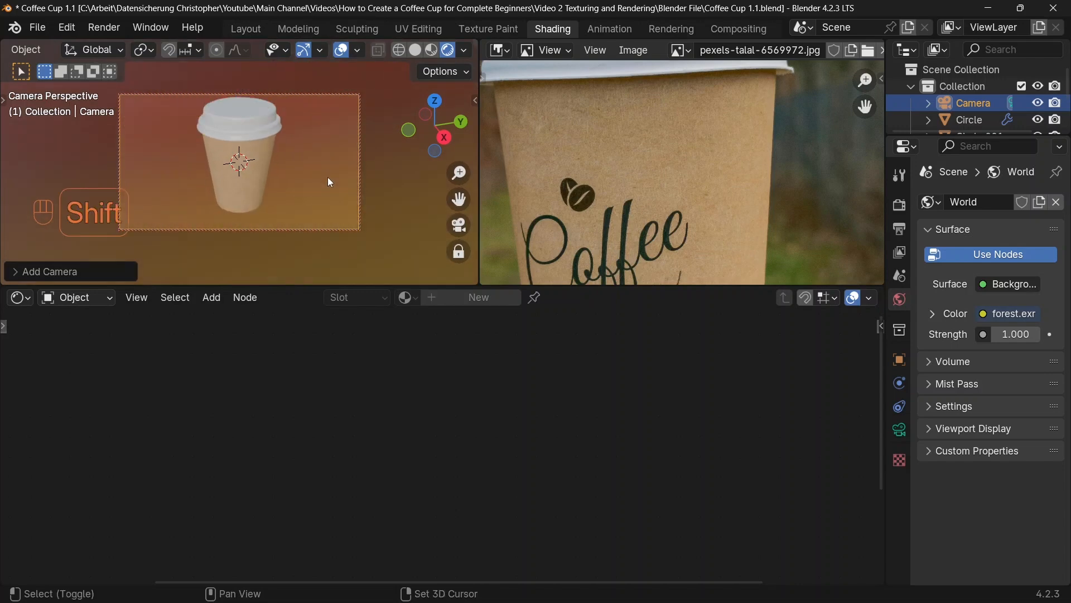
{"action": "middle_click_drag", "start_coordinate": [327, 176], "coordinate": [298, 184], "text": "shift"}
{"action": "mouse_move", "coordinate": [315, 185]}
{"action": "middle_mouse_down"}
{"action": "mouse_move", "coordinate": [323, 166]}
{"action": "mouse_move", "coordinate": [280, 176]}
{"action": "mouse_move", "coordinate": [313, 176]}
{"action": "middle_mouse_up"}
{"action": "key", "text": "n"}
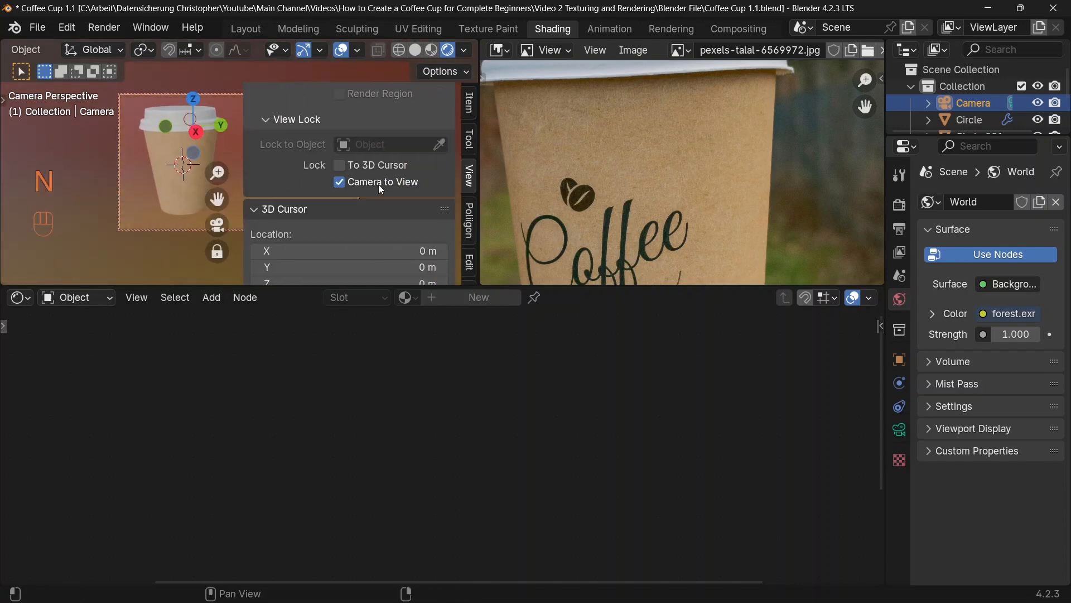
{"action": "left_click", "coordinate": [339, 183]}
{"action": "key", "text": "n"}
Step: Select the backdrop, set the Mapping node's X location to 0.05 m and move the Color Ramp's yellow stop to position 0.848
{"action": "left_click", "coordinate": [273, 195]}
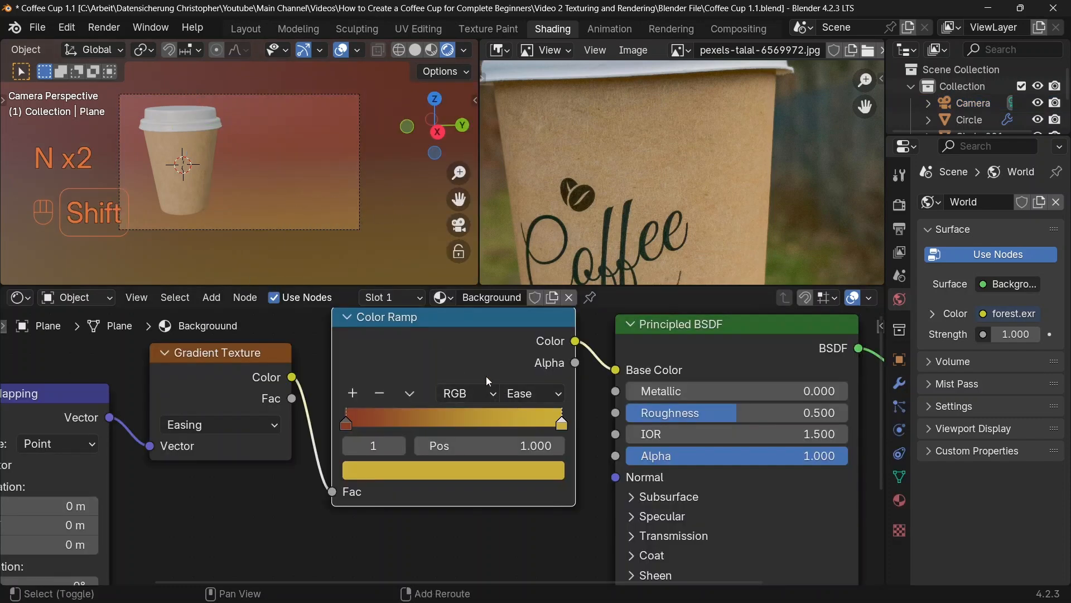
{"action": "middle_click_drag", "start_coordinate": [477, 386], "coordinate": [598, 351], "text": "shift"}
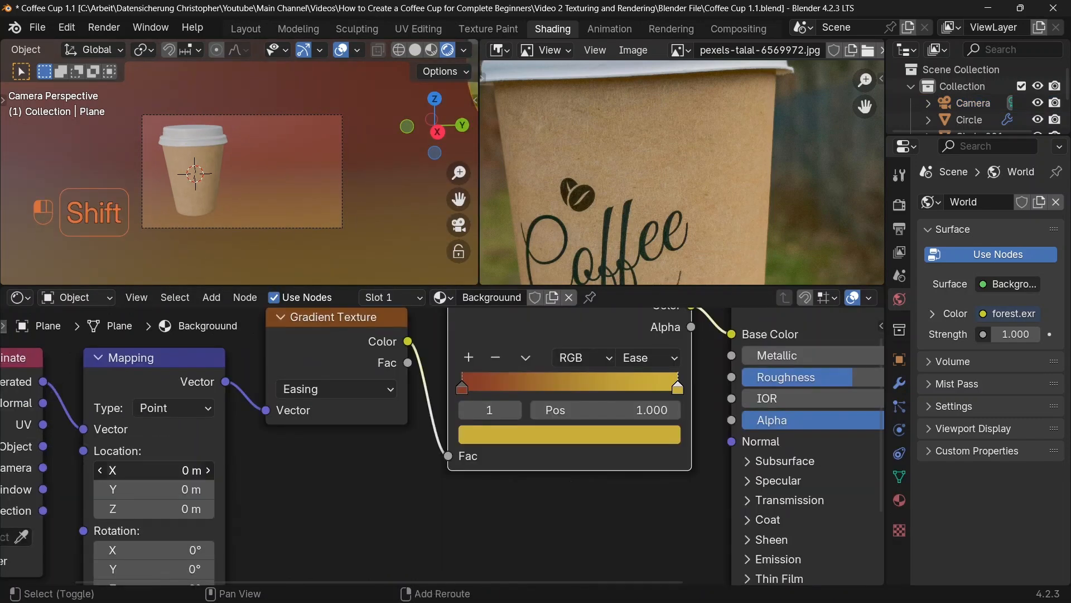
{"action": "mouse_move", "coordinate": [156, 470]}
{"action": "left_mouse_down", "text": "shift"}
{"action": "mouse_move", "coordinate": [136, 470]}
{"action": "mouse_move", "coordinate": [158, 470]}
{"action": "left_mouse_up", "text": "shift"}
{"action": "middle_click_drag", "start_coordinate": [261, 470], "coordinate": [277, 448]}
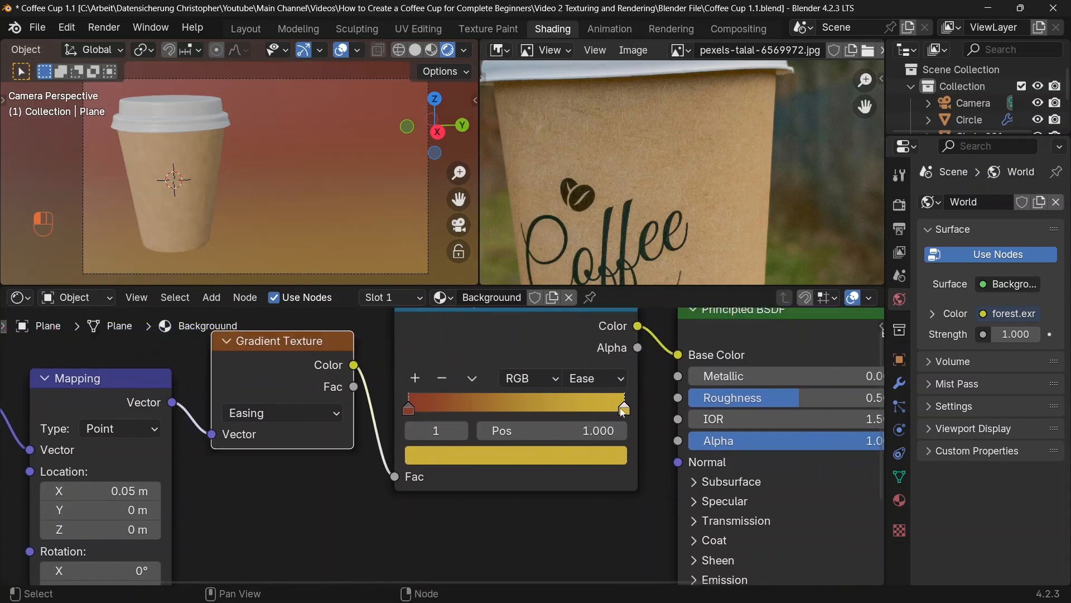
{"action": "left_click_drag", "start_coordinate": [623, 411], "coordinate": [587, 416]}
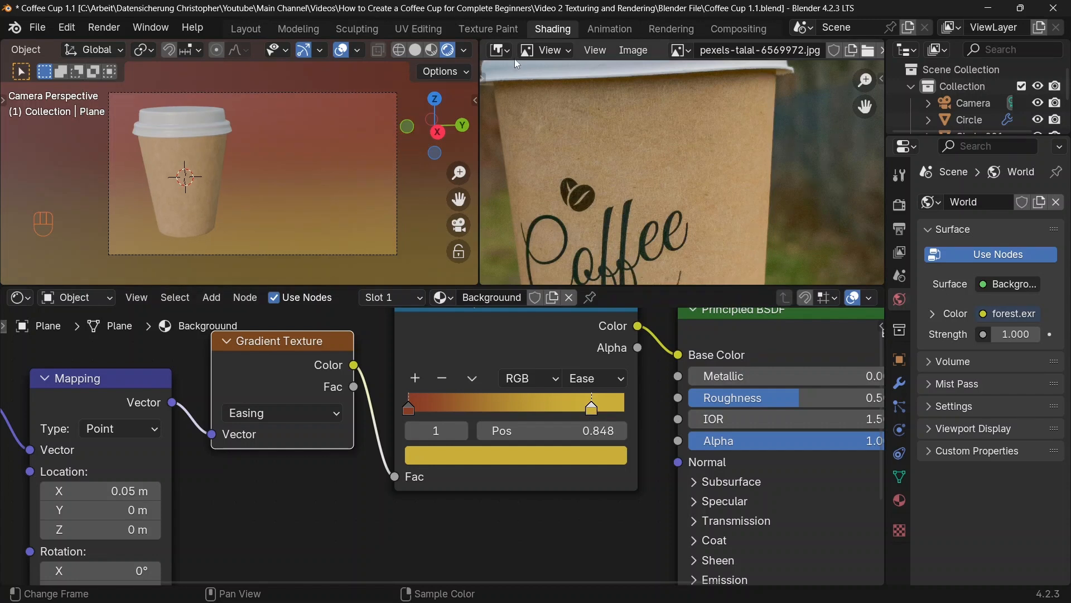
Step: Turn the image editor into a second 3D viewport and switch it to solid shading
{"action": "left_click", "coordinate": [502, 51]}
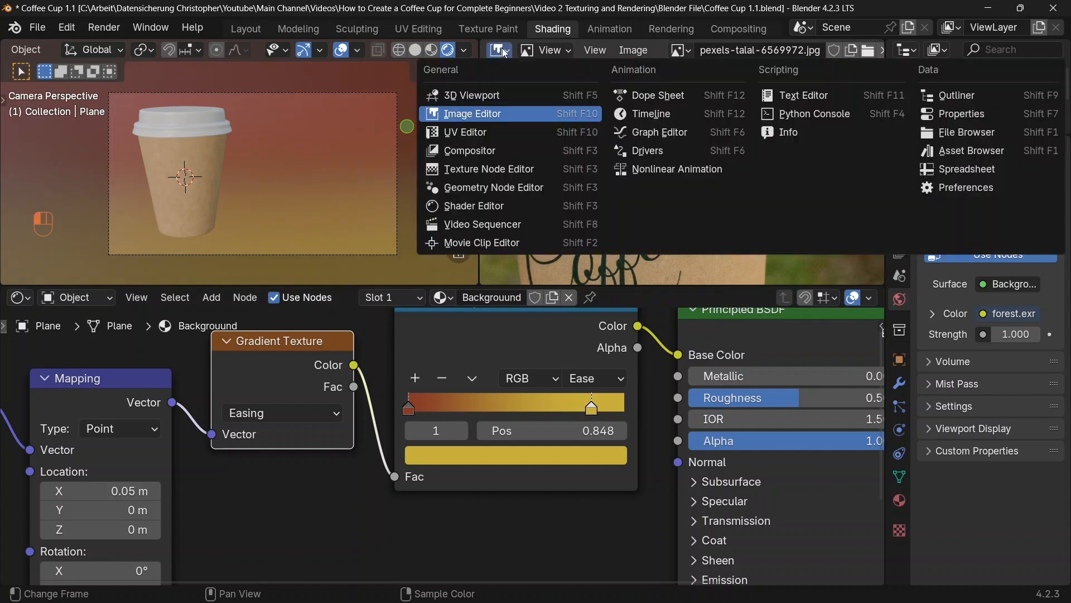
{"action": "left_click", "coordinate": [500, 95]}
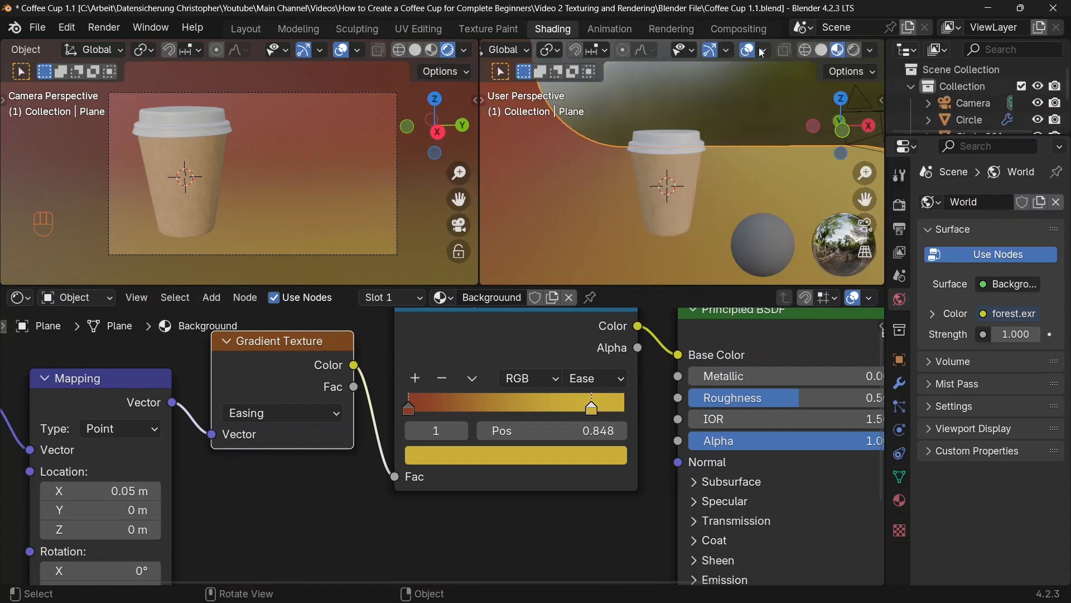
{"action": "left_click", "coordinate": [821, 50]}
{"action": "scroll", "coordinate": [762, 152], "scroll_direction": "down", "scroll_amount": 2}
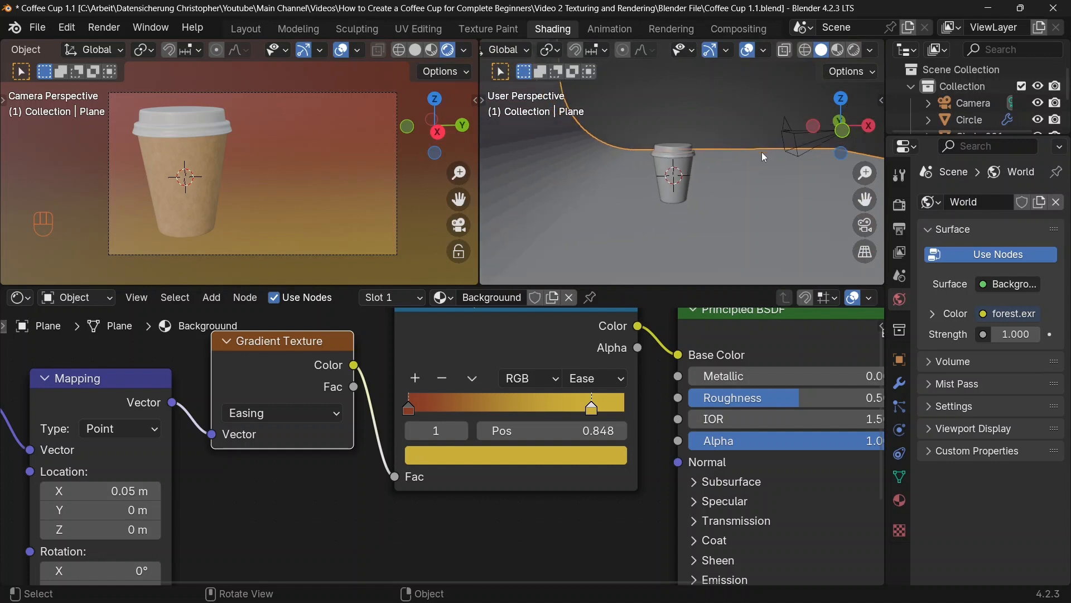
Step: Set the world's Background strength to 0.1, then return the shader editor to object materials
{"action": "middle_click_drag", "start_coordinate": [765, 157], "coordinate": [738, 124]}
{"action": "left_click", "coordinate": [77, 297]}
{"action": "left_click", "coordinate": [68, 361]}
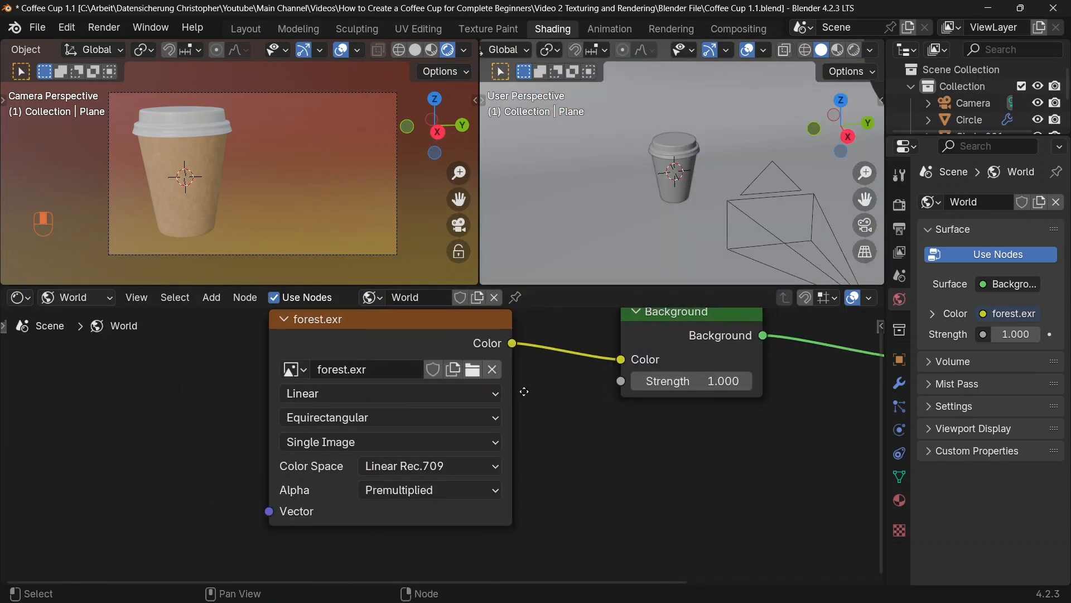
{"action": "middle_click_drag", "start_coordinate": [525, 391], "coordinate": [385, 428]}
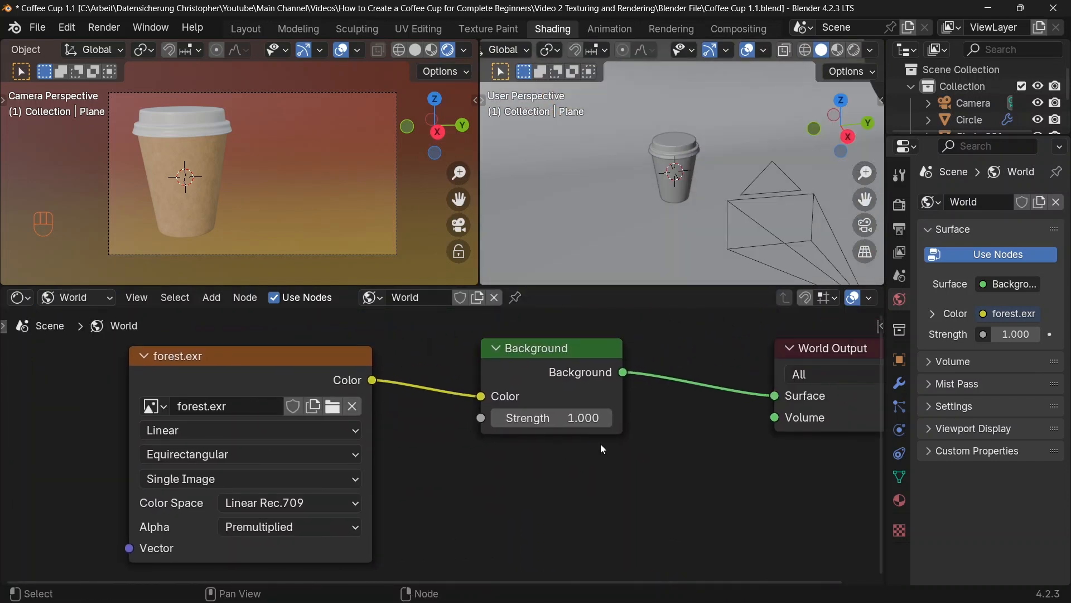
{"action": "left_click", "coordinate": [567, 424]}
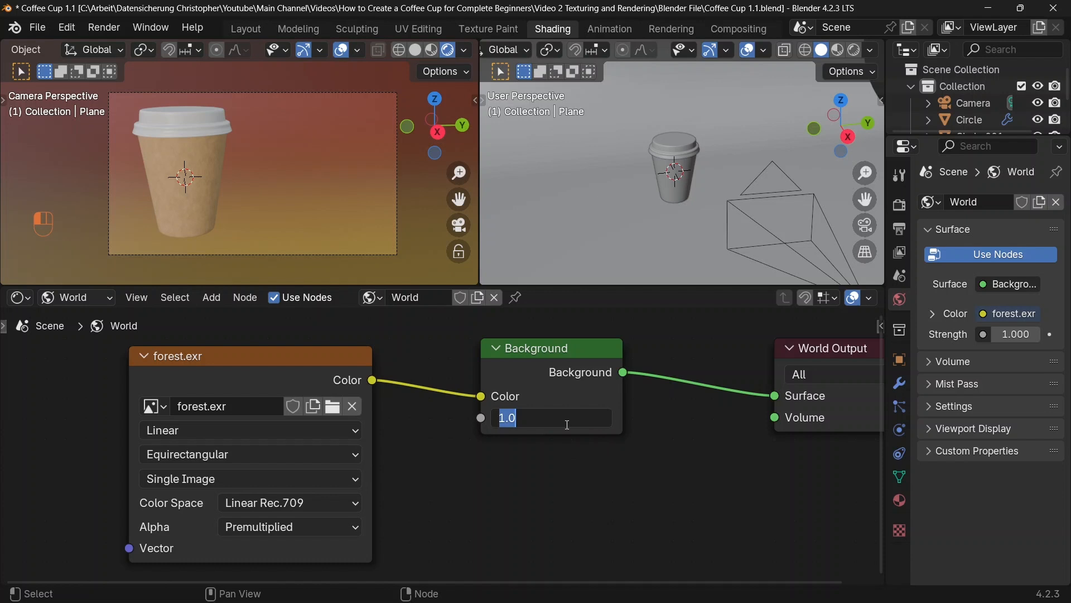
{"action": "type", "text": "0.1"}
{"action": "key", "text": "Return"}
{"action": "left_click", "coordinate": [77, 297]}
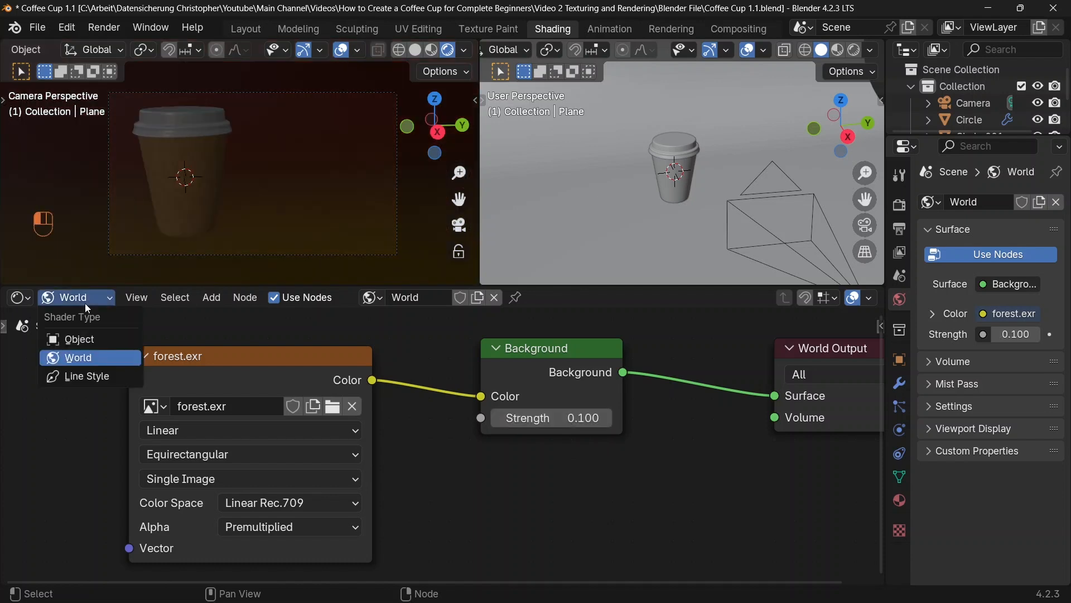
{"action": "left_click", "coordinate": [85, 339]}
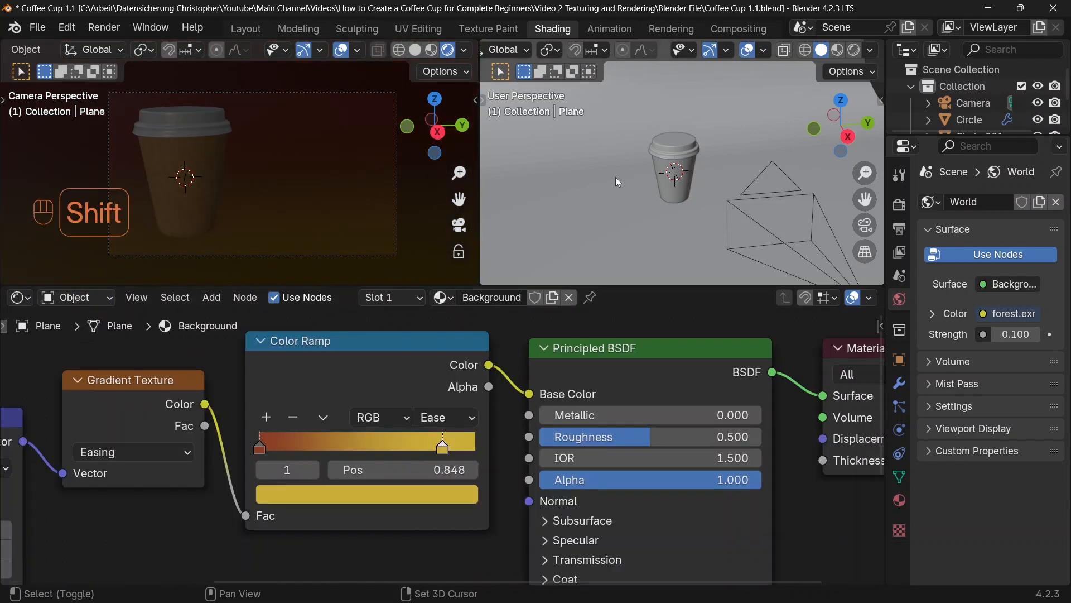
Step: Add a sun light and rotate it about 51° around the global X axis
{"action": "key", "text": "shift+a"}
{"action": "mouse_move", "coordinate": [620, 282]}
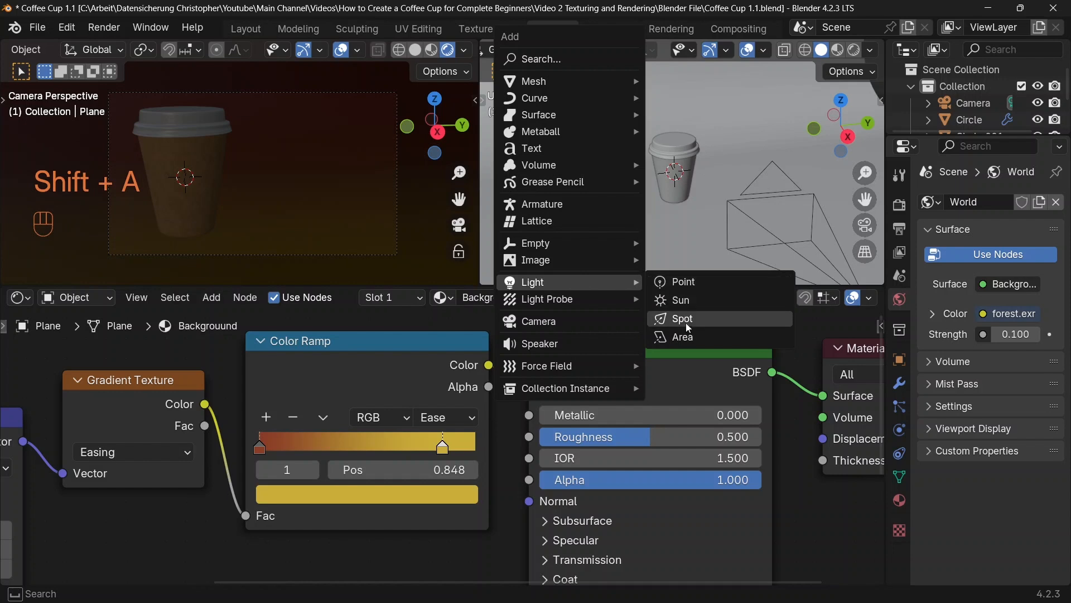
{"action": "left_click", "coordinate": [689, 305]}
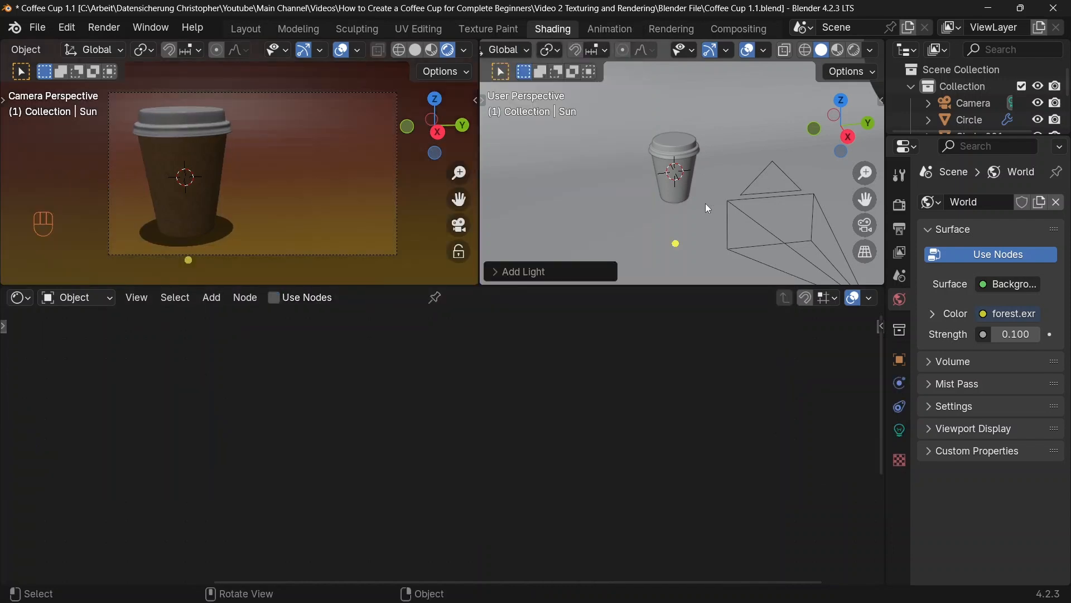
{"action": "key", "text": "r"}
{"action": "key", "text": "x"}
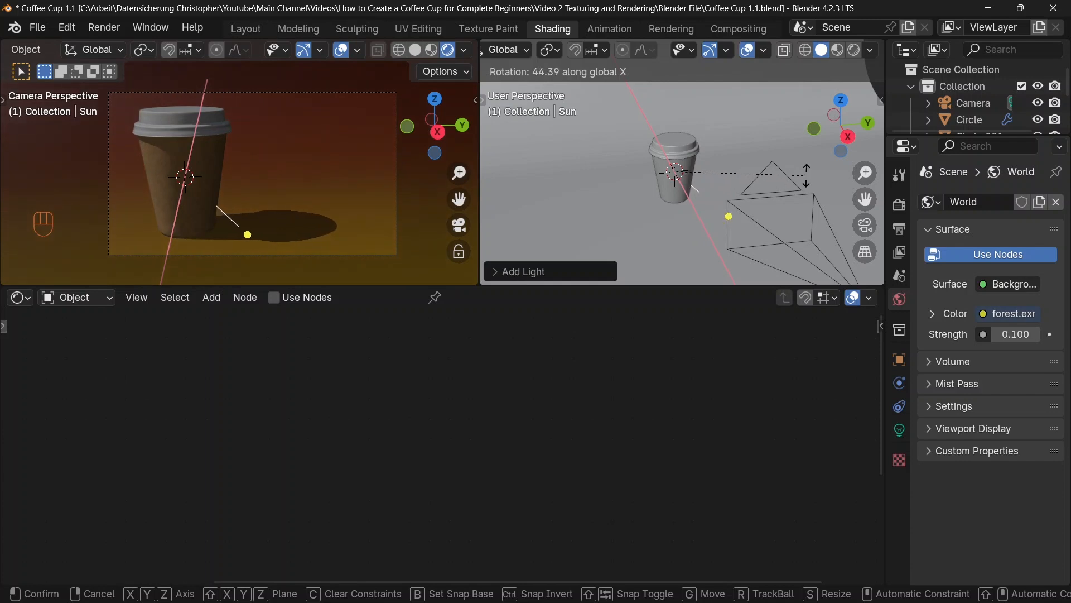
{"action": "left_click", "coordinate": [866, 155]}
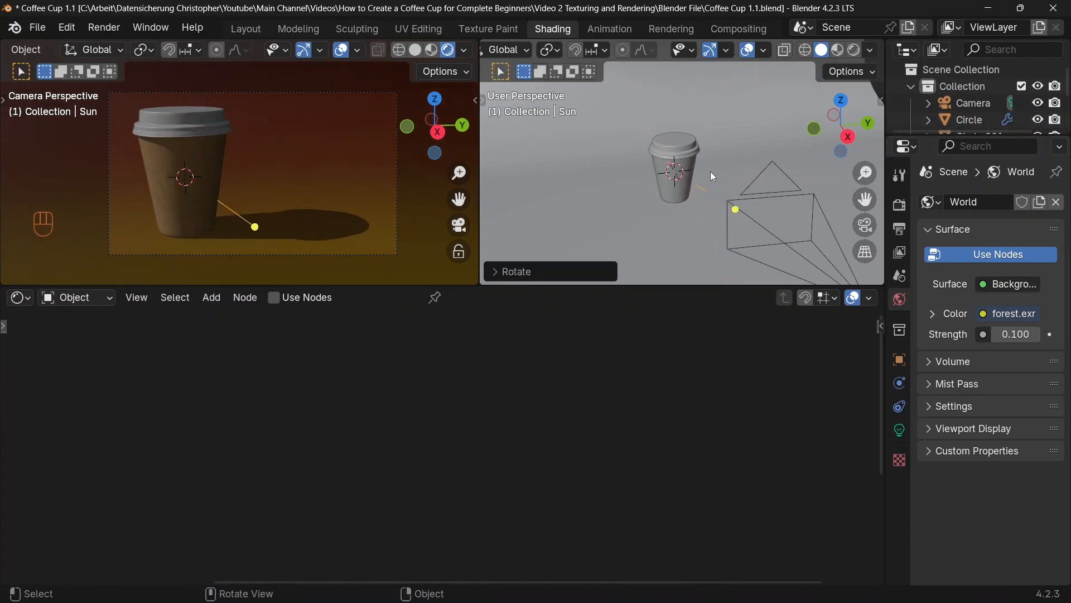
Step: Rotate the sun light about 8° around the global Z axis
{"action": "key", "text": "r"}
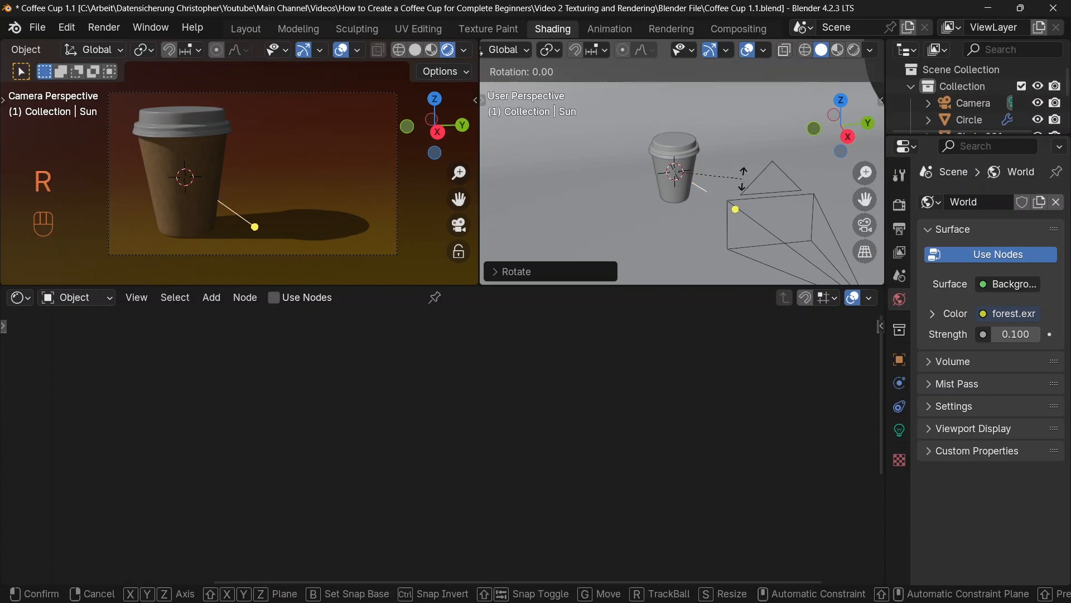
{"action": "key", "text": "z"}
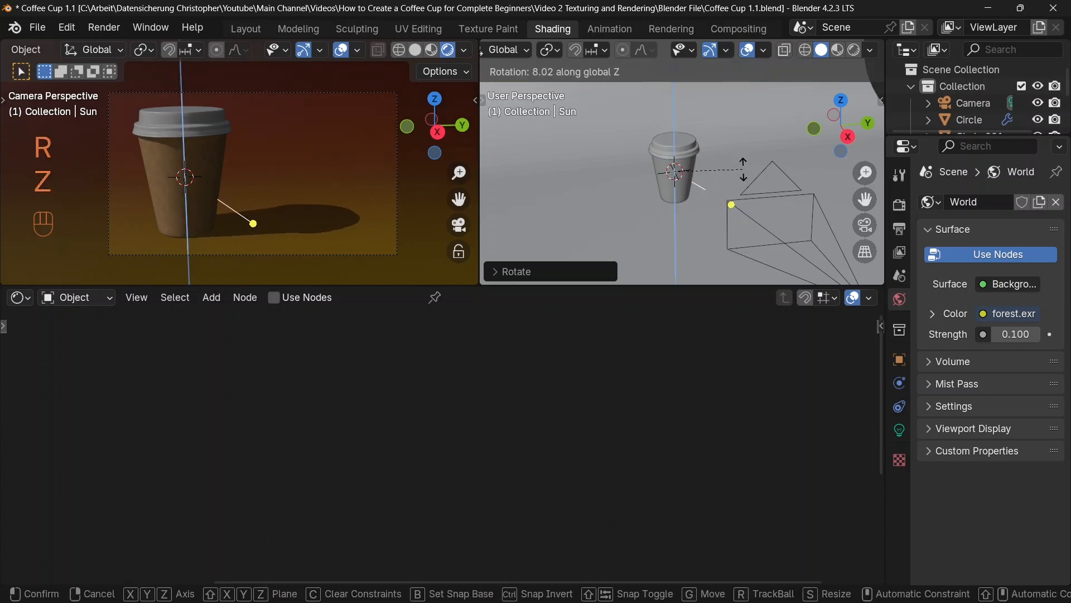
{"action": "left_click", "coordinate": [713, 180]}
{"action": "middle_click_drag", "start_coordinate": [713, 180], "coordinate": [749, 226]}
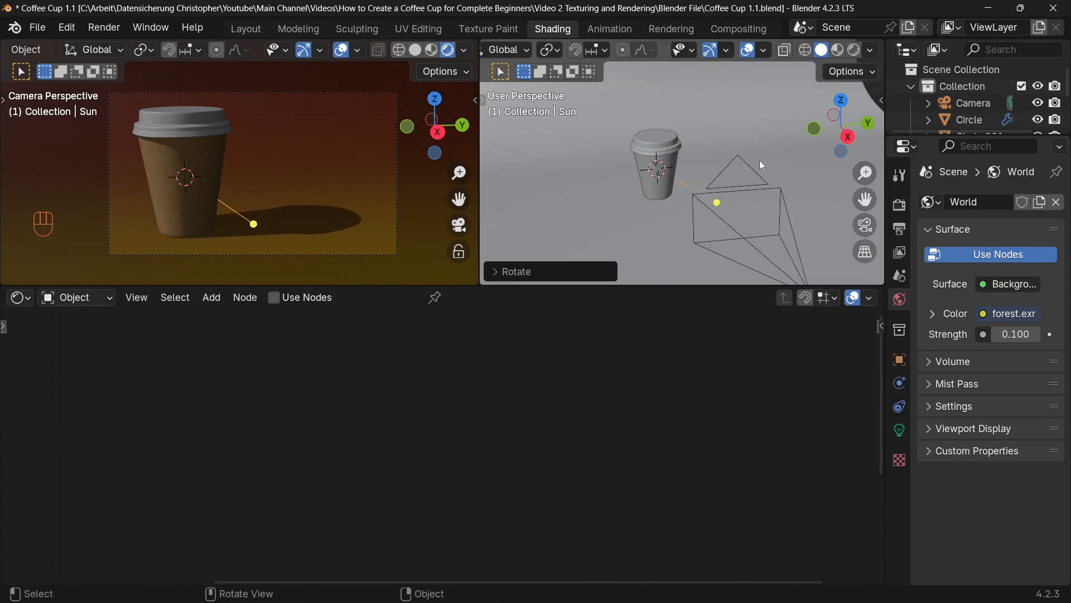
Step: Set the sun light's strength to 3.2 and tint its color a pale peach with a hue of 0.038
{"action": "left_click", "coordinate": [899, 431]}
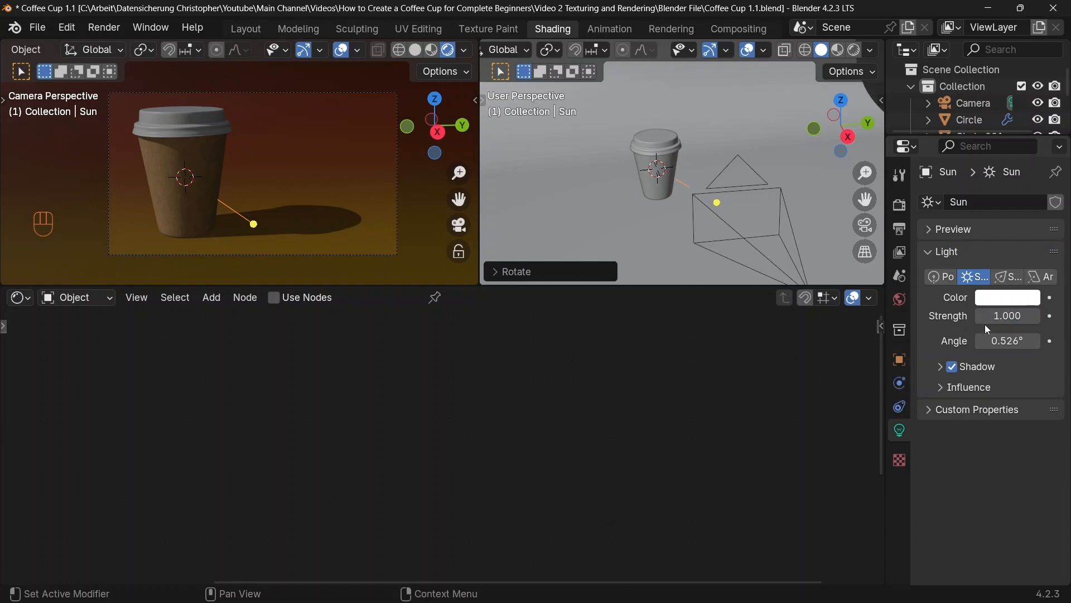
{"action": "left_click", "coordinate": [999, 316]}
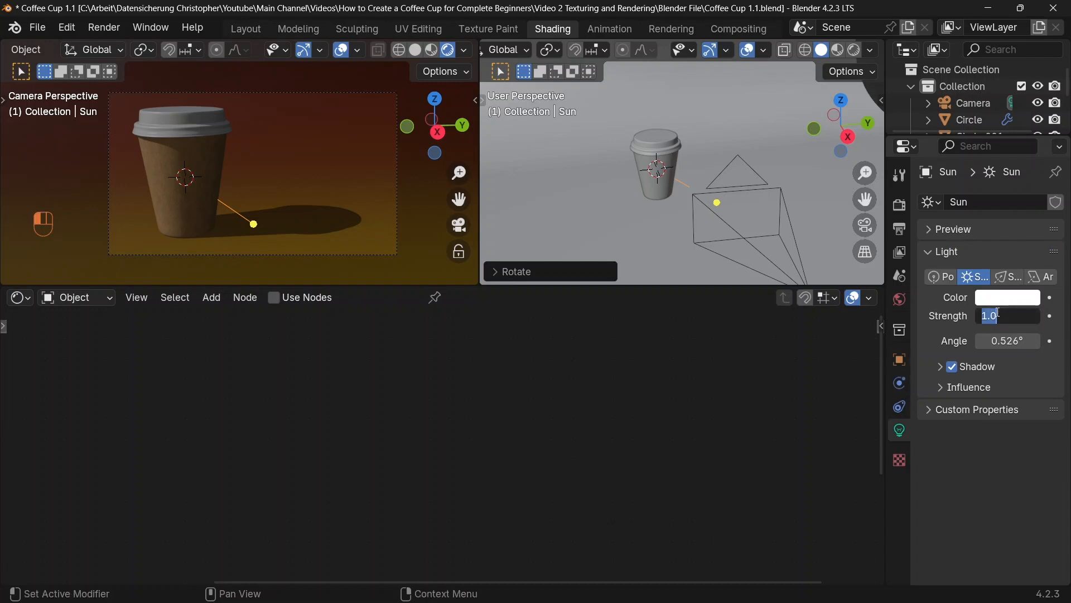
{"action": "type", "text": "3.2"}
{"action": "key", "text": "Return"}
{"action": "left_click", "coordinate": [998, 299]}
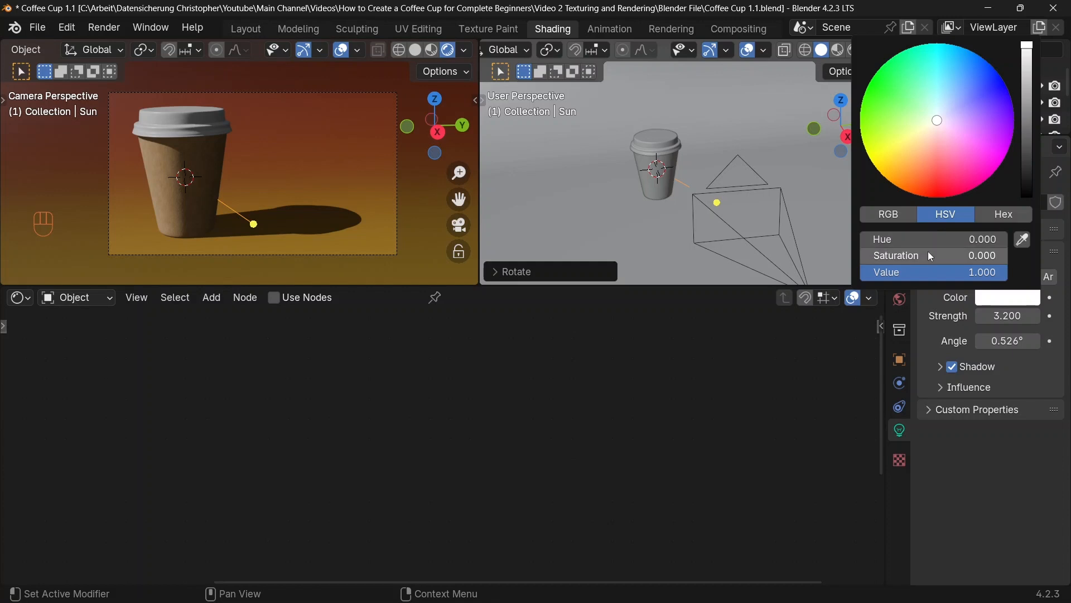
{"action": "left_click_drag", "start_coordinate": [925, 252], "coordinate": [975, 255]}
{"action": "left_click_drag", "start_coordinate": [913, 255], "coordinate": [878, 258]}
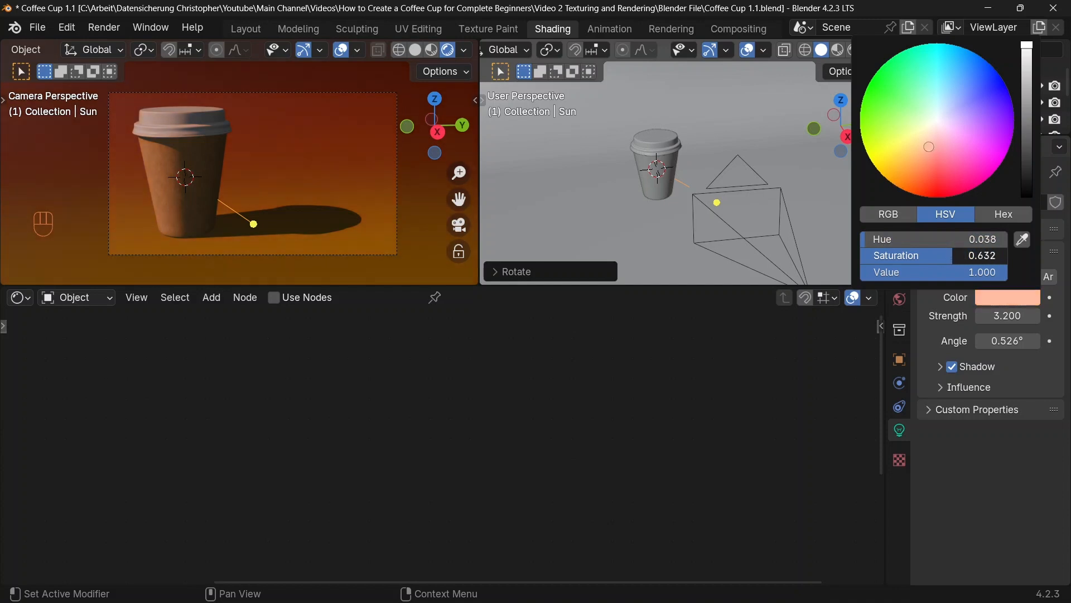
{"action": "left_click_drag", "start_coordinate": [954, 255], "coordinate": [920, 255]}
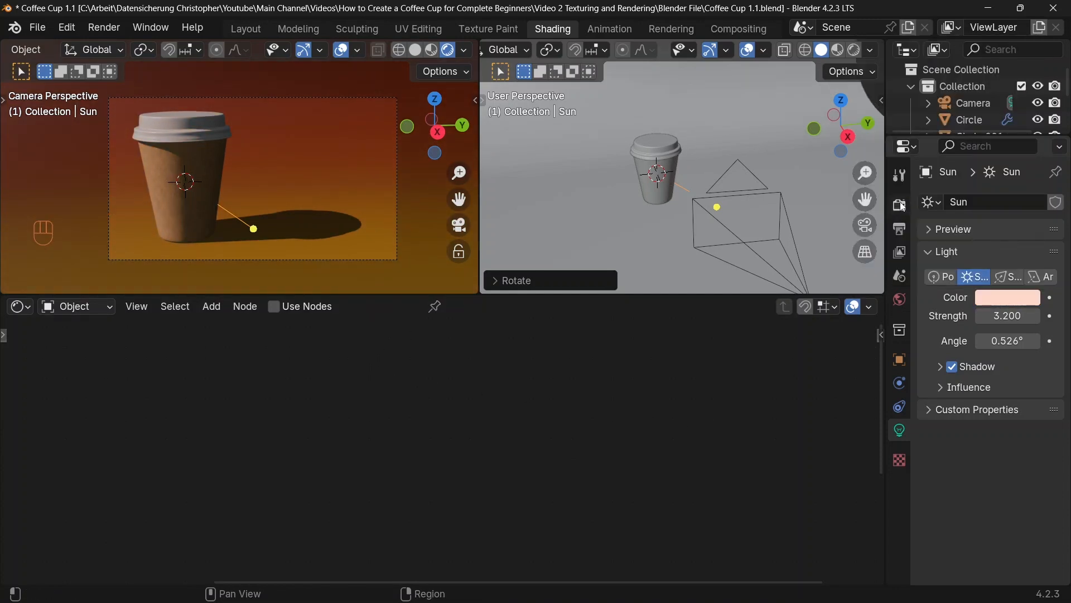
Step: Switch the render engine to Cycles and pause the viewport preview render
{"action": "left_click", "coordinate": [899, 207]}
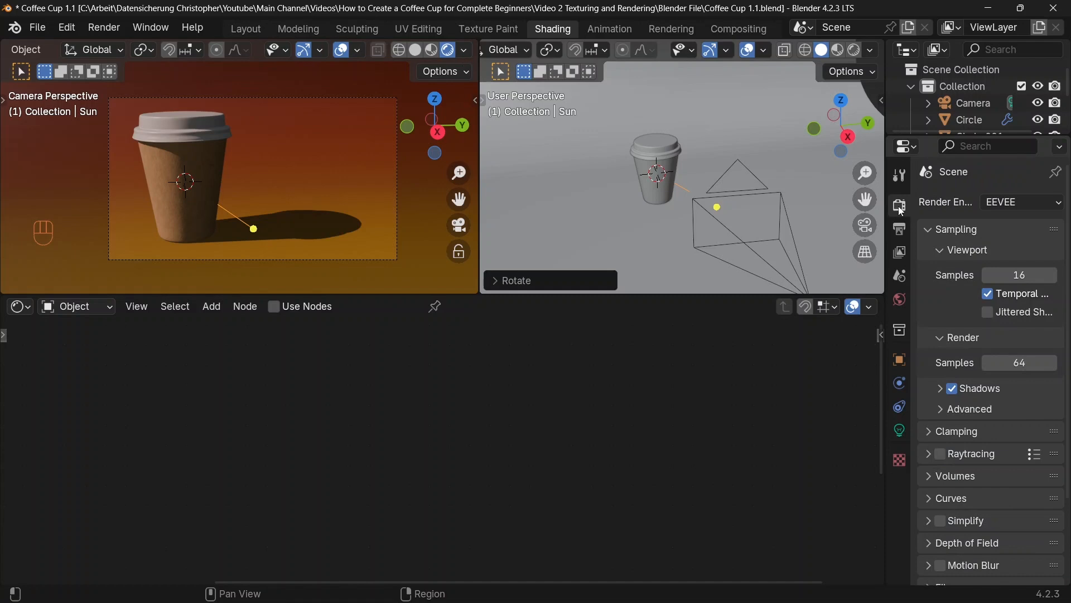
{"action": "left_click", "coordinate": [1010, 203]}
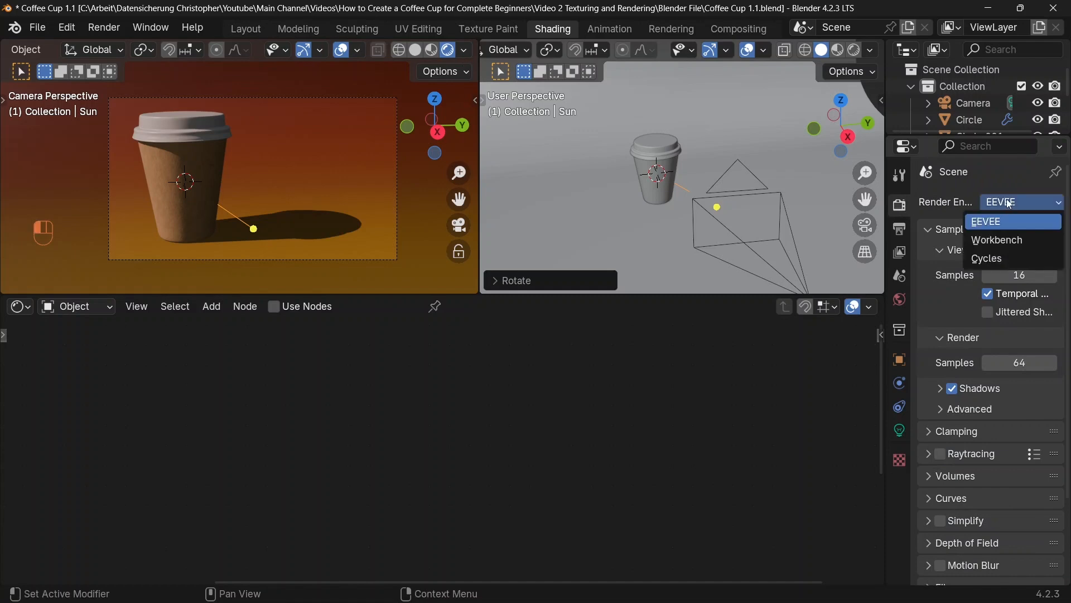
{"action": "left_click", "coordinate": [986, 259]}
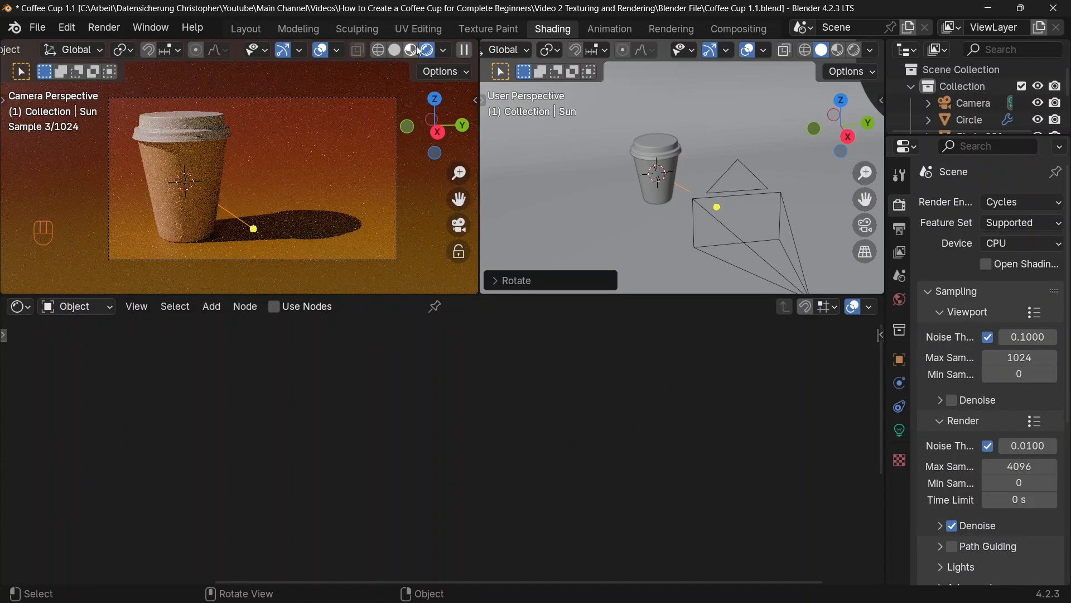
{"action": "left_click", "coordinate": [467, 51]}
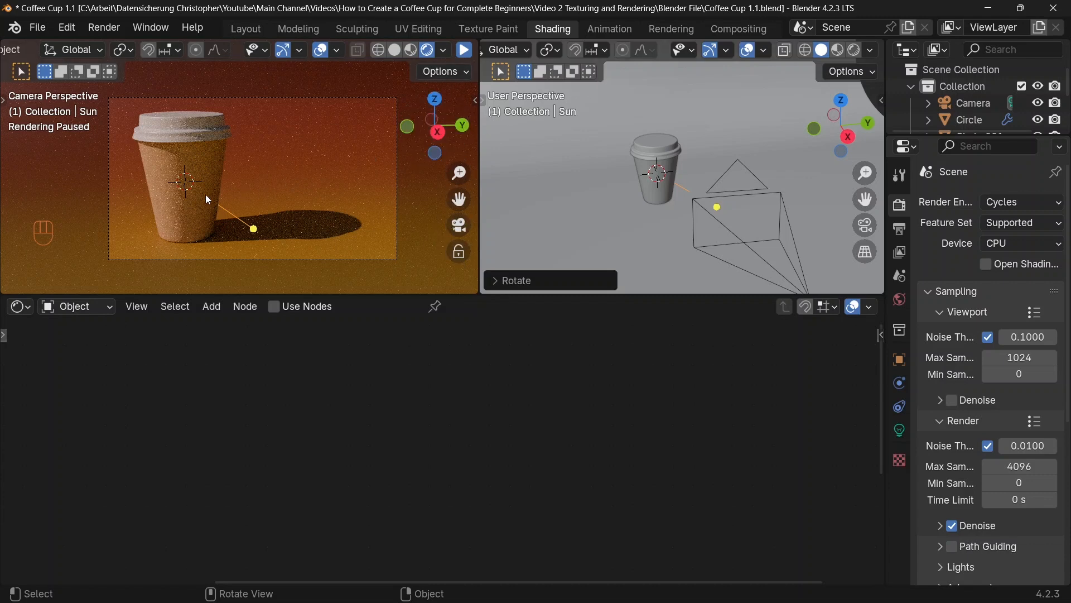
Step: Delete the selected sun object and add a mesh plane at the cup's position
{"action": "key", "text": "x"}
{"action": "left_click", "coordinate": [644, 155]}
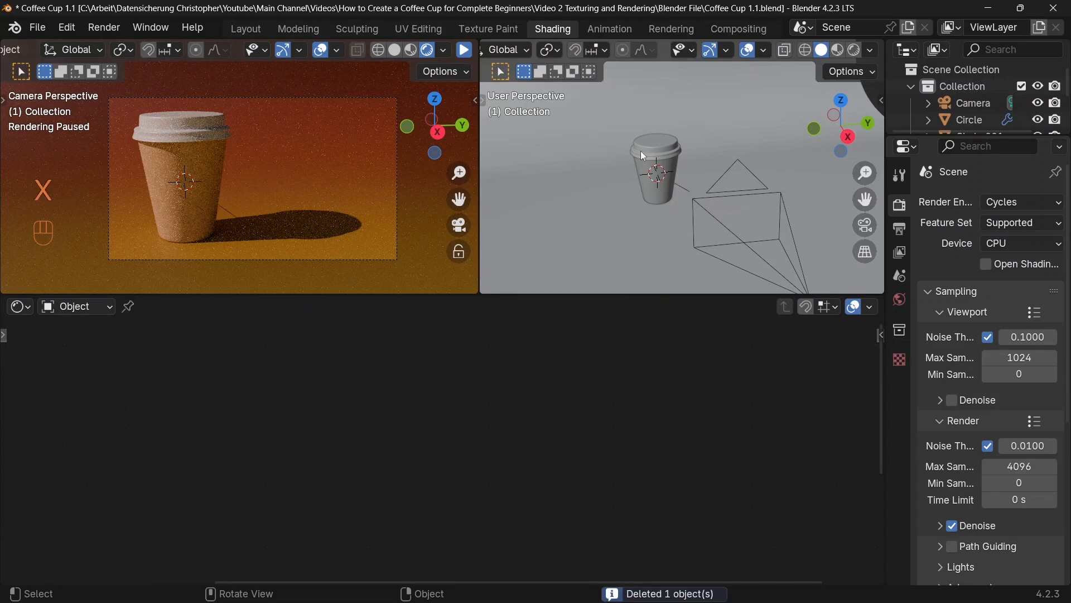
{"action": "key", "text": "shift+a"}
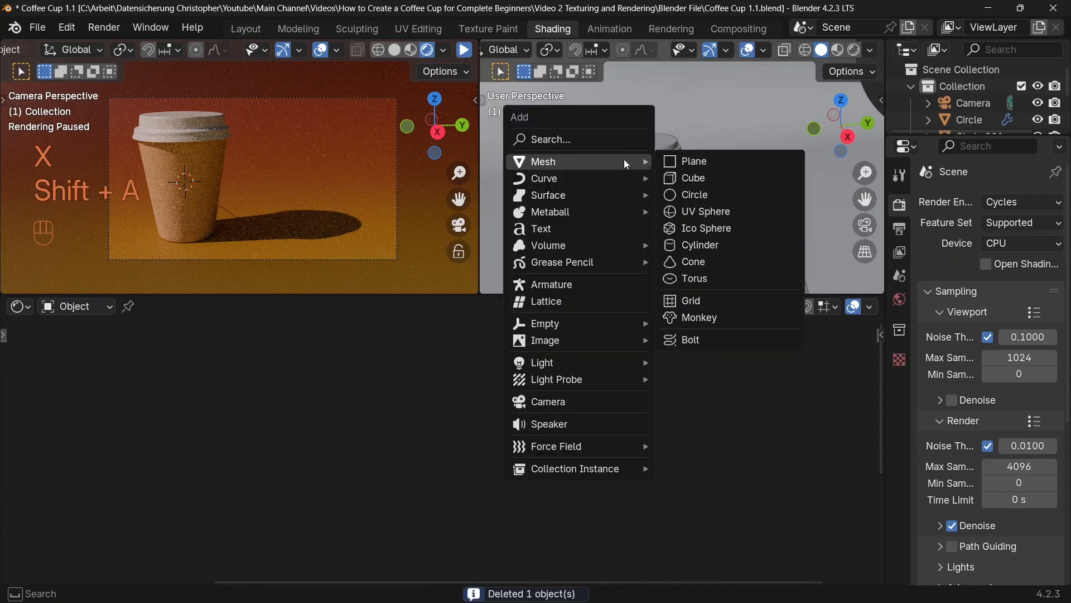
{"action": "left_click", "coordinate": [689, 160]}
Step: Move the new plane along Y past the camera, away from the cup, and rotate it 90° around X to stand upright
{"action": "key", "text": "g"}
{"action": "key", "text": "x"}
{"action": "key", "text": "y"}
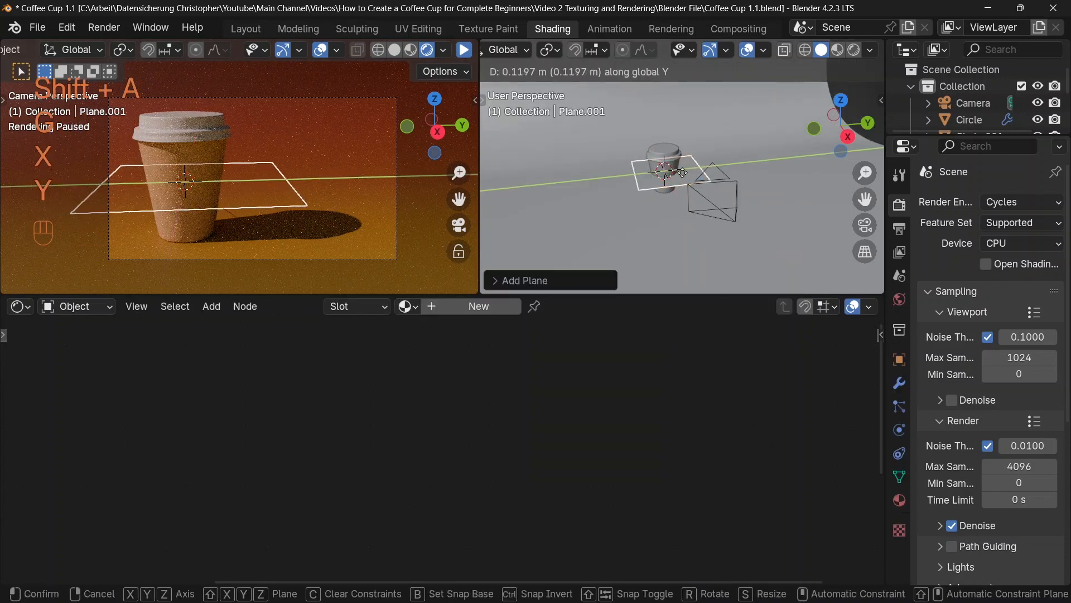
{"action": "left_click", "coordinate": [793, 156]}
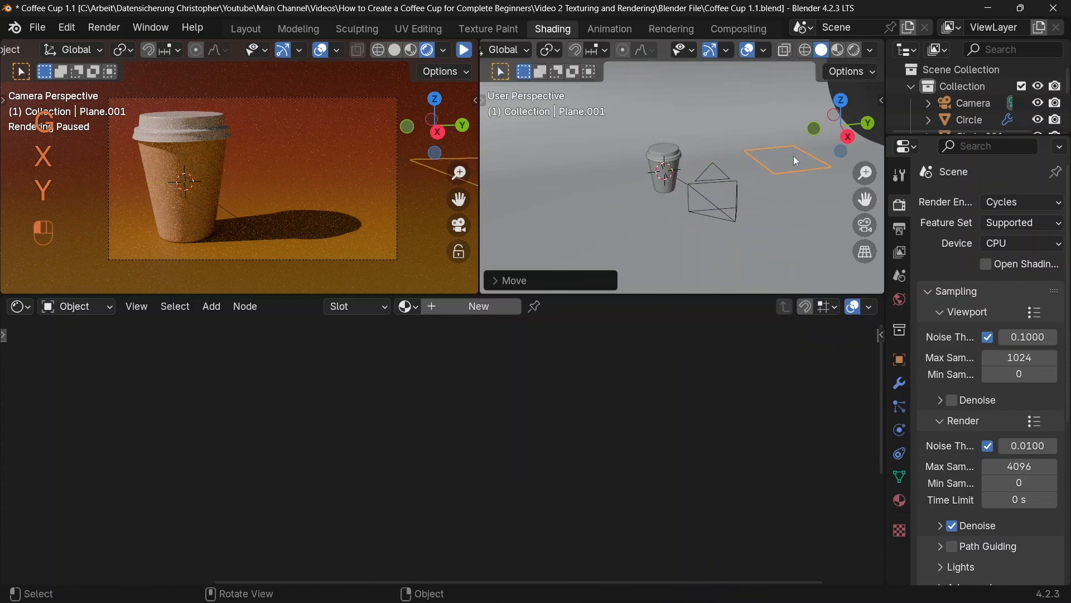
{"action": "type", "text": "rx"}
{"action": "type", "text": "90"}
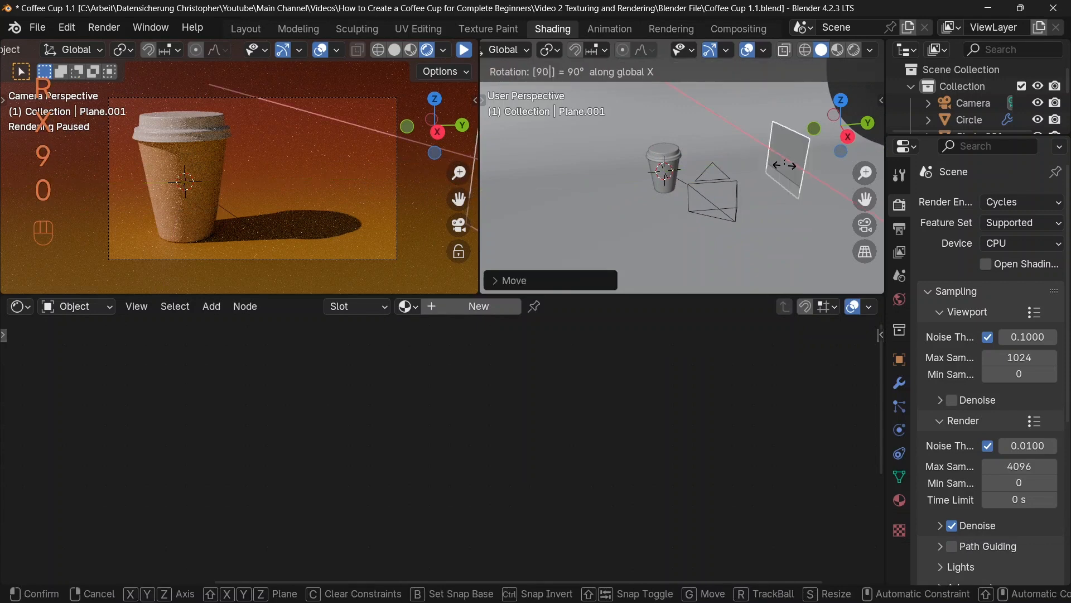
{"action": "key", "text": "Return"}
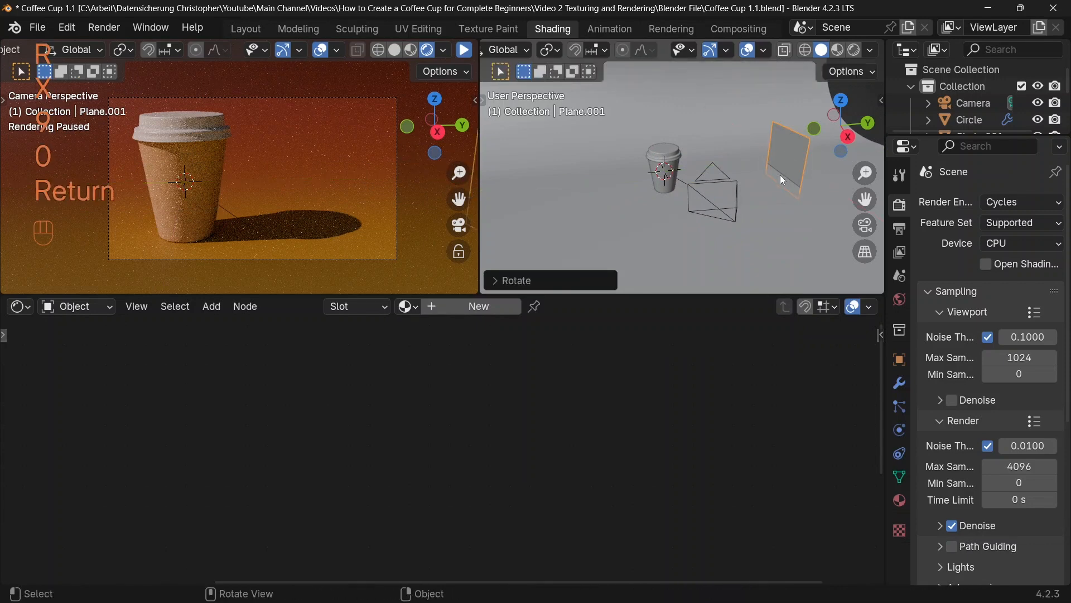
Step: Scale the upright plane up into a large wall and, with the preview render resumed, move it farther from the cup along Y
{"action": "key", "text": "s"}
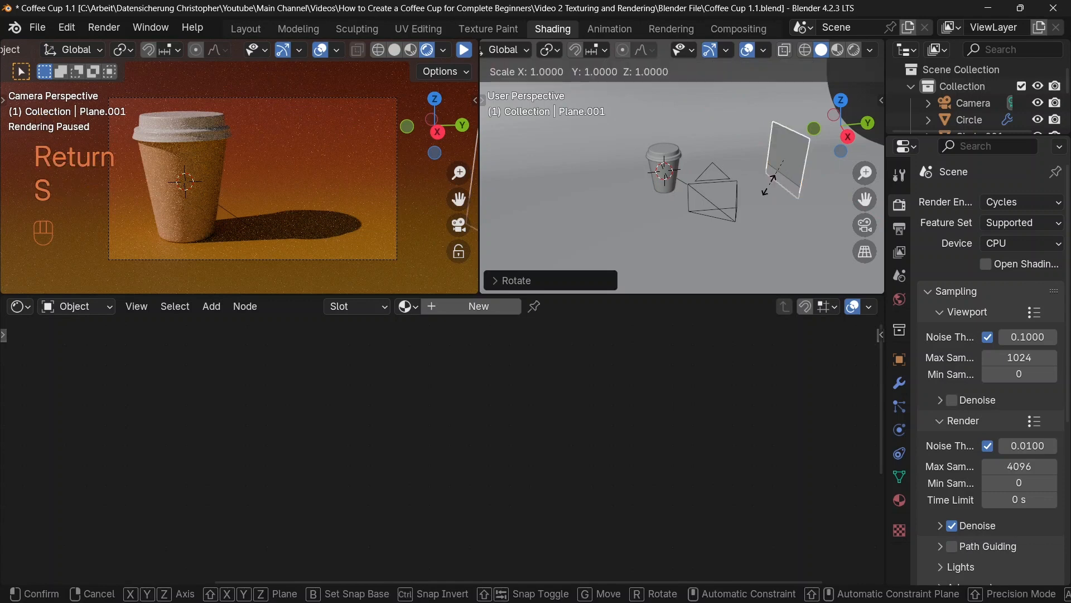
{"action": "left_click", "coordinate": [734, 188]}
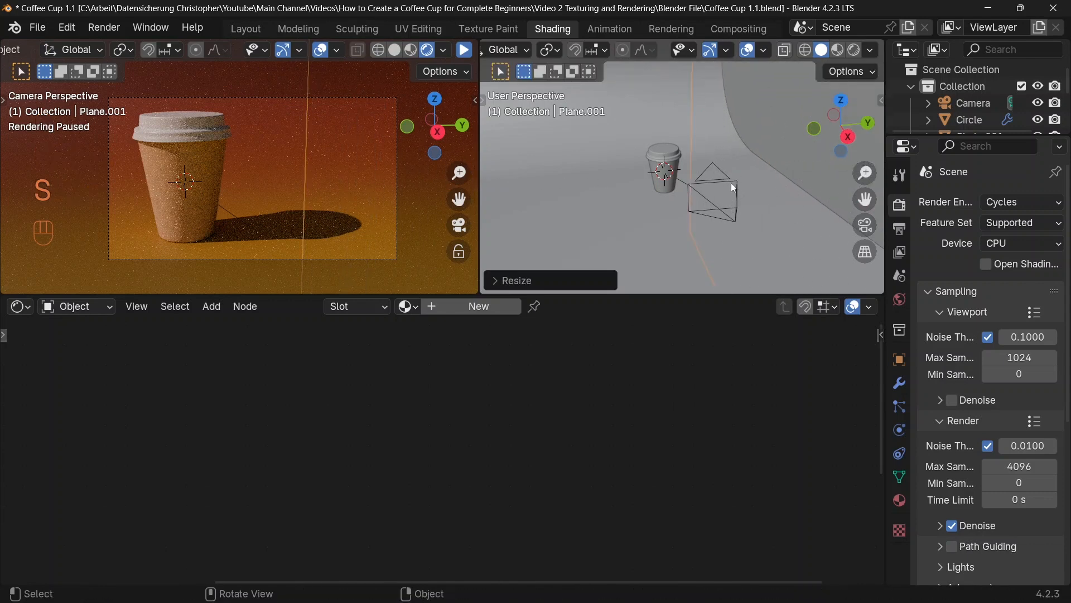
{"action": "left_click", "coordinate": [463, 50]}
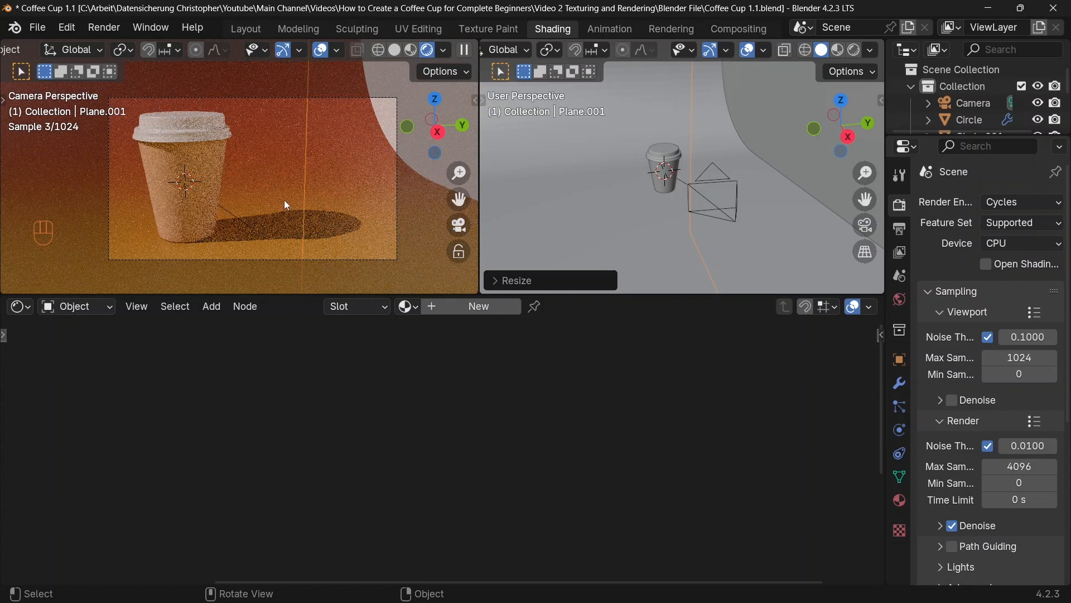
{"action": "key", "text": "g"}
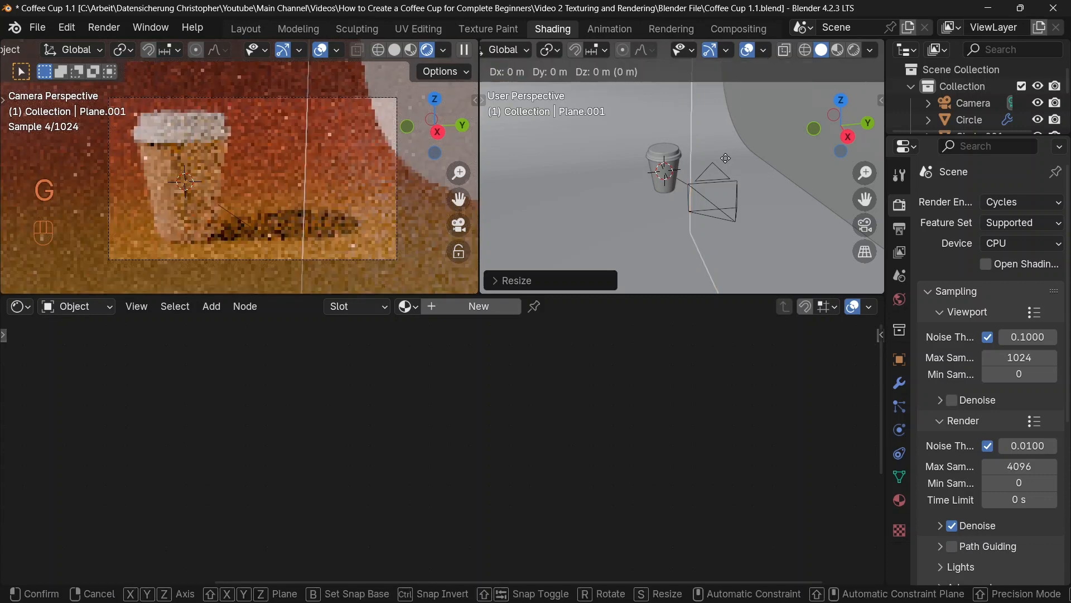
{"action": "key", "text": "x"}
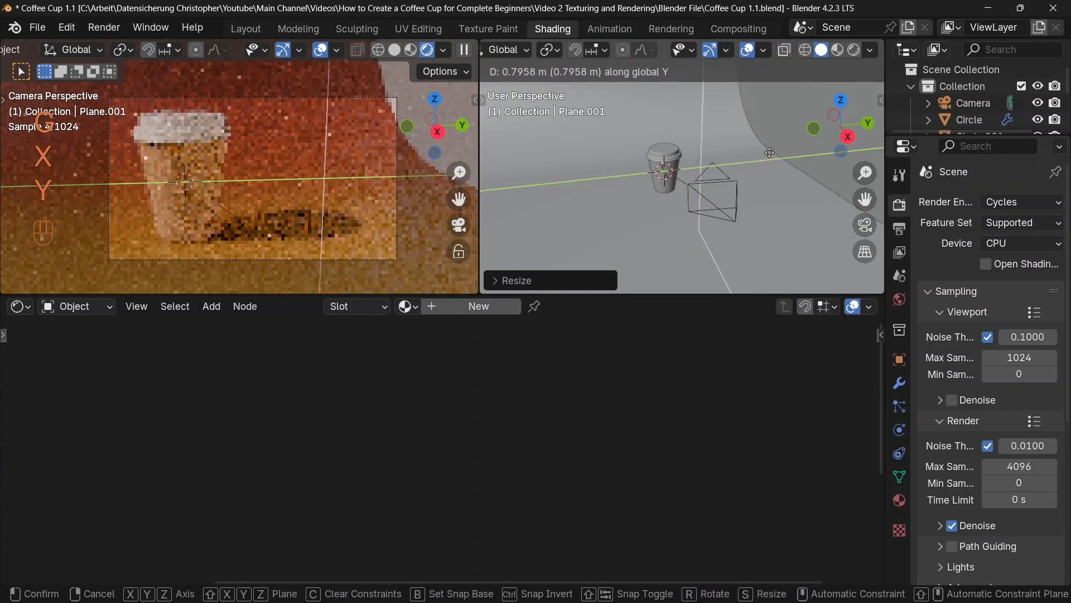
{"action": "left_click", "coordinate": [677, 152]}
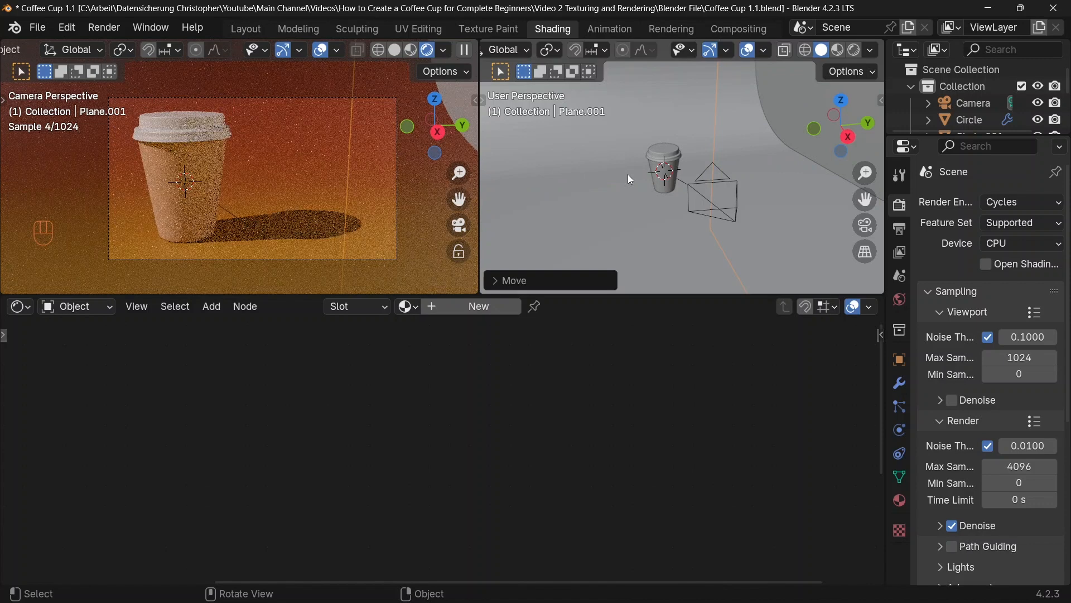
Step: Select the camera, with the preview render paused, and show the second viewport through the camera
{"action": "left_click", "coordinate": [712, 183]}
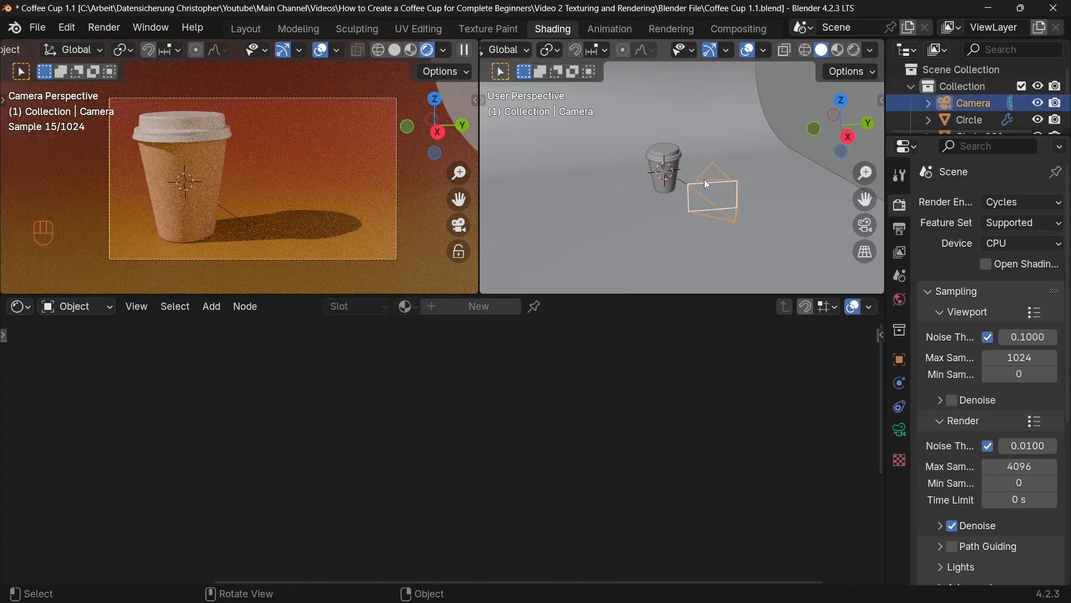
{"action": "left_click", "coordinate": [464, 50]}
{"action": "key", "text": "KP_0"}
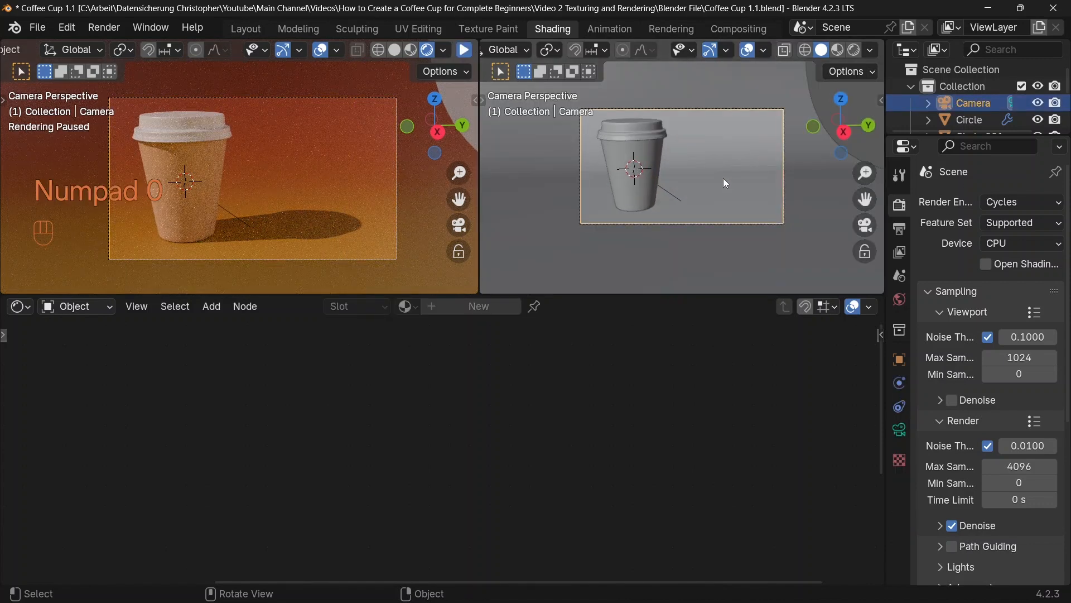
Step: Check the scene's exposure by switching the render view transform to False Color and back to AgX
{"action": "left_click", "coordinate": [898, 206]}
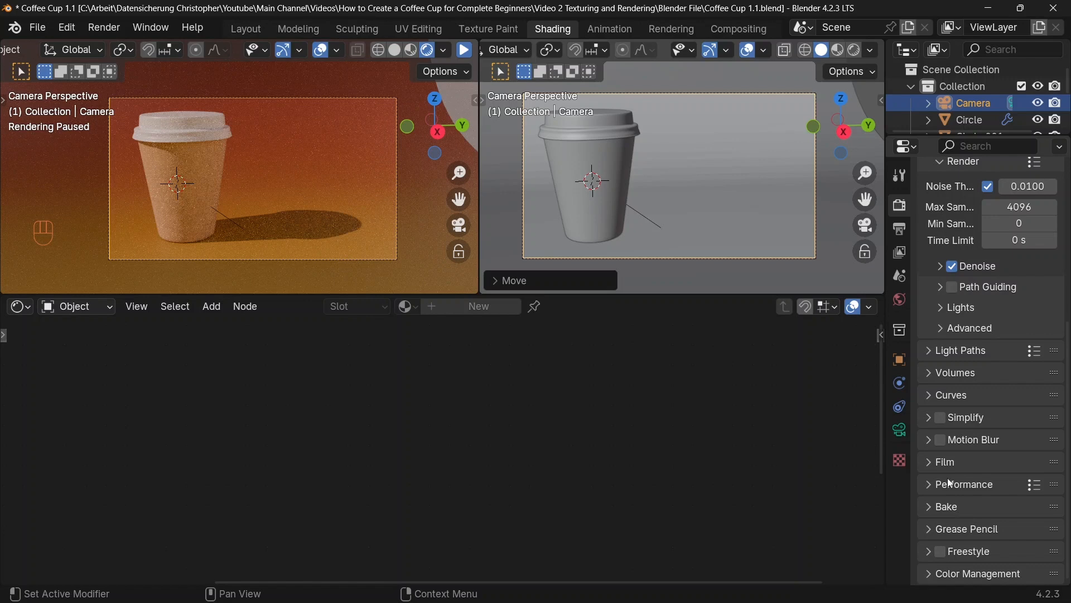
{"action": "left_click", "coordinate": [932, 574]}
{"action": "scroll", "coordinate": [947, 500], "scroll_direction": "down", "scroll_amount": 6}
{"action": "left_click", "coordinate": [1017, 447]}
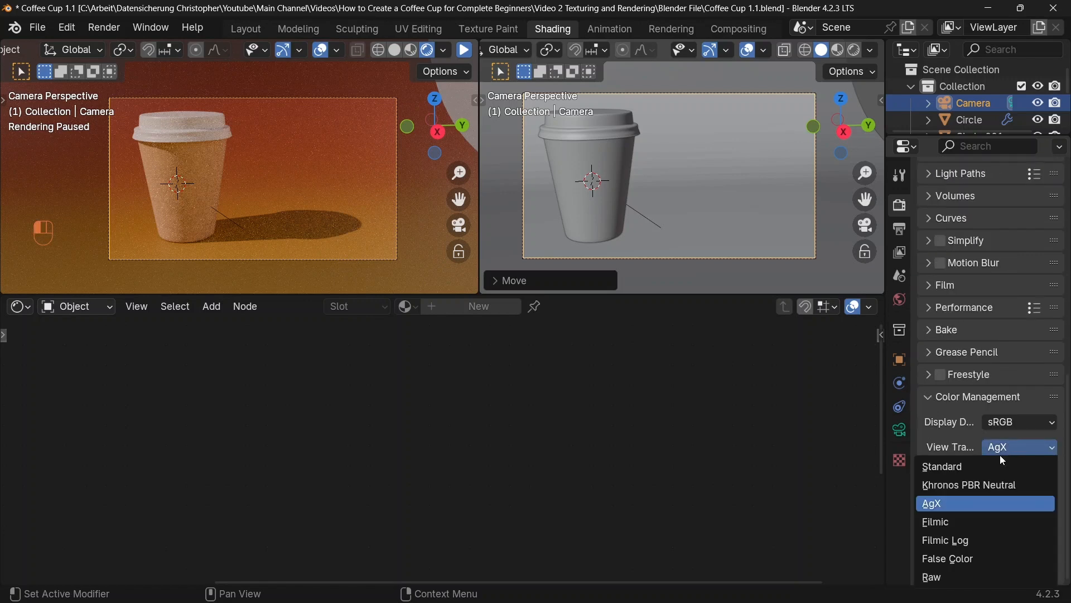
{"action": "left_click", "coordinate": [970, 557]}
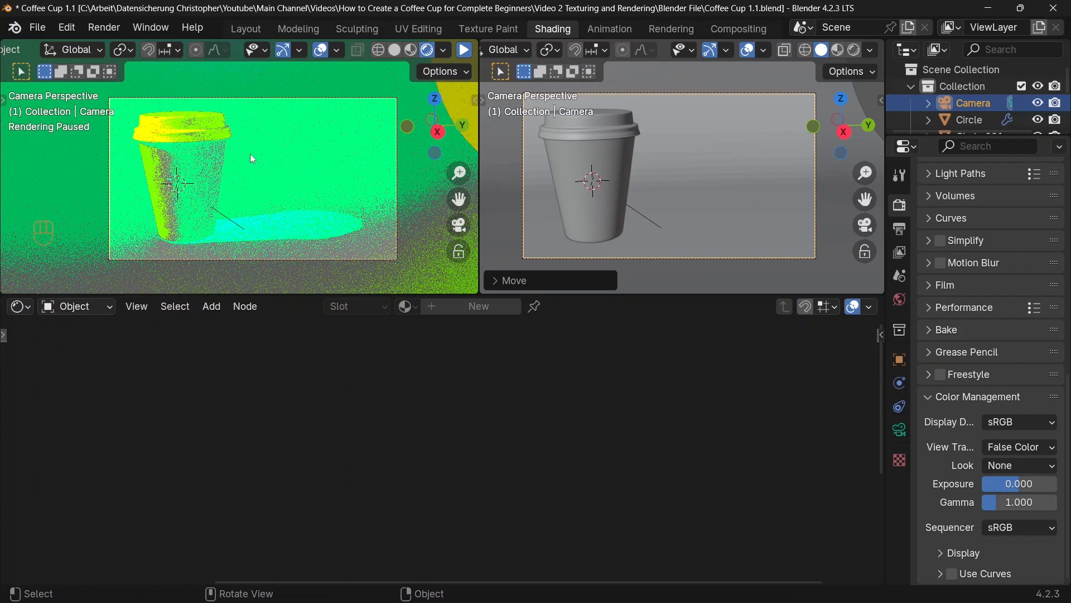
{"action": "left_click", "coordinate": [1012, 446]}
{"action": "left_click", "coordinate": [927, 502]}
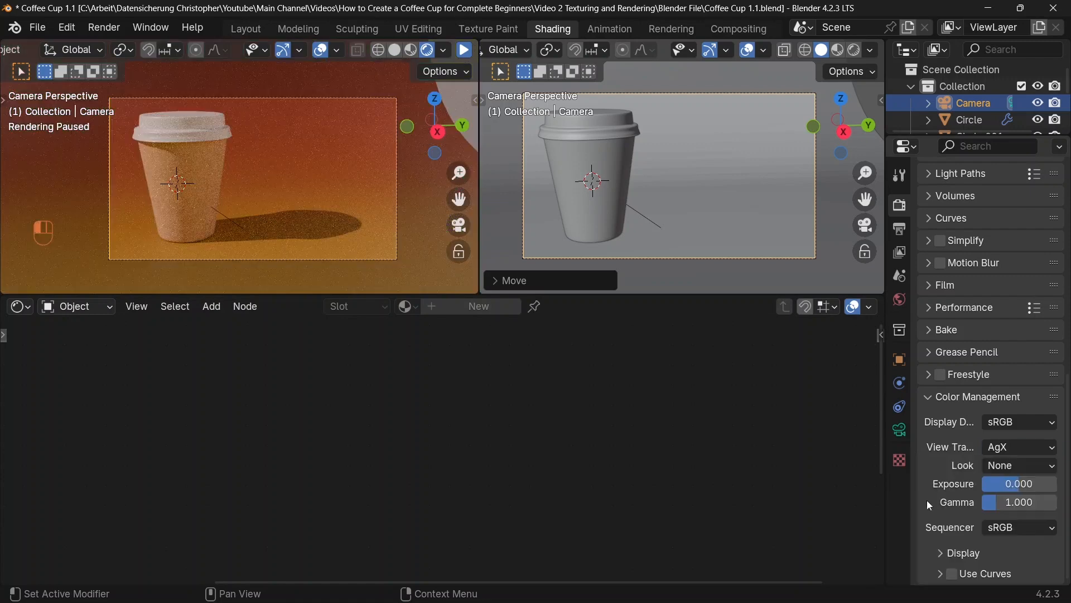
Step: Set the final render's maximum samples to 256 and its noise threshold to 0.05
{"action": "scroll", "coordinate": [1002, 300], "scroll_direction": "up", "scroll_amount": 10}
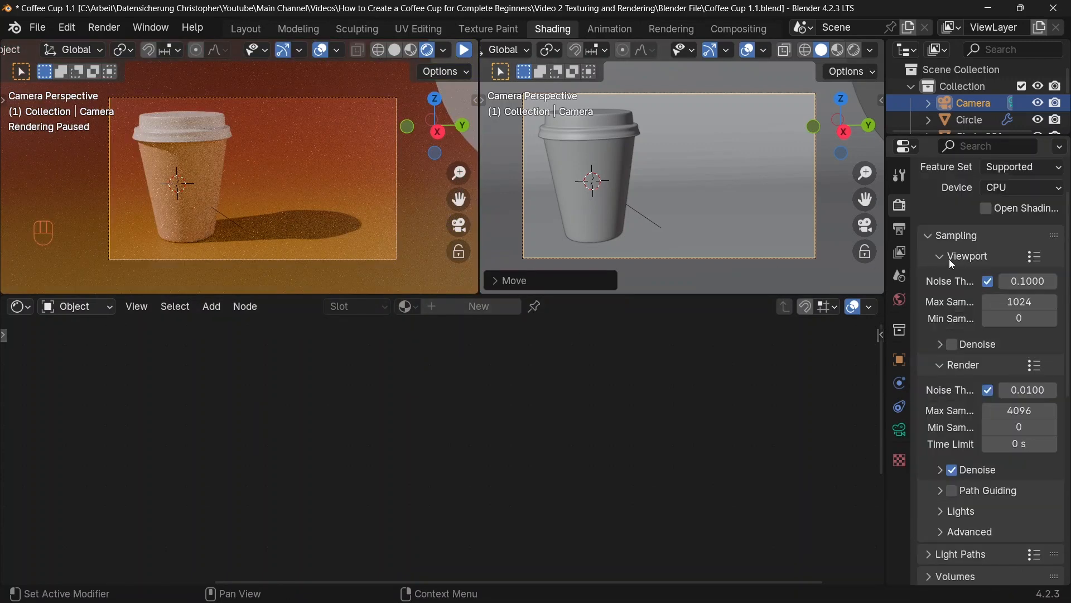
{"action": "left_click", "coordinate": [948, 258]}
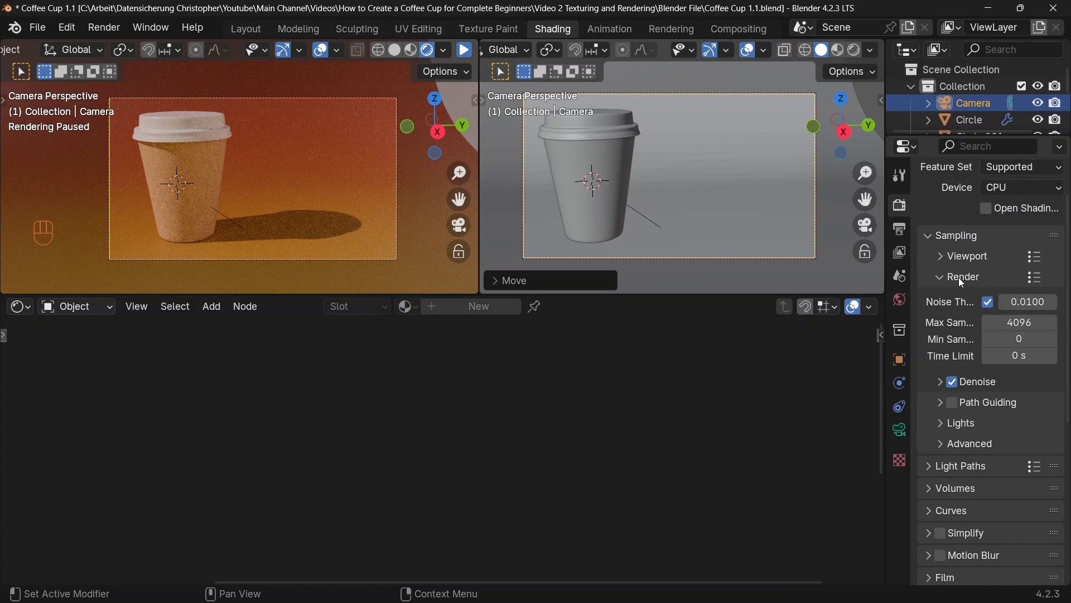
{"action": "scroll", "coordinate": [959, 276], "scroll_direction": "down", "scroll_amount": 2}
{"action": "left_click", "coordinate": [1007, 288]}
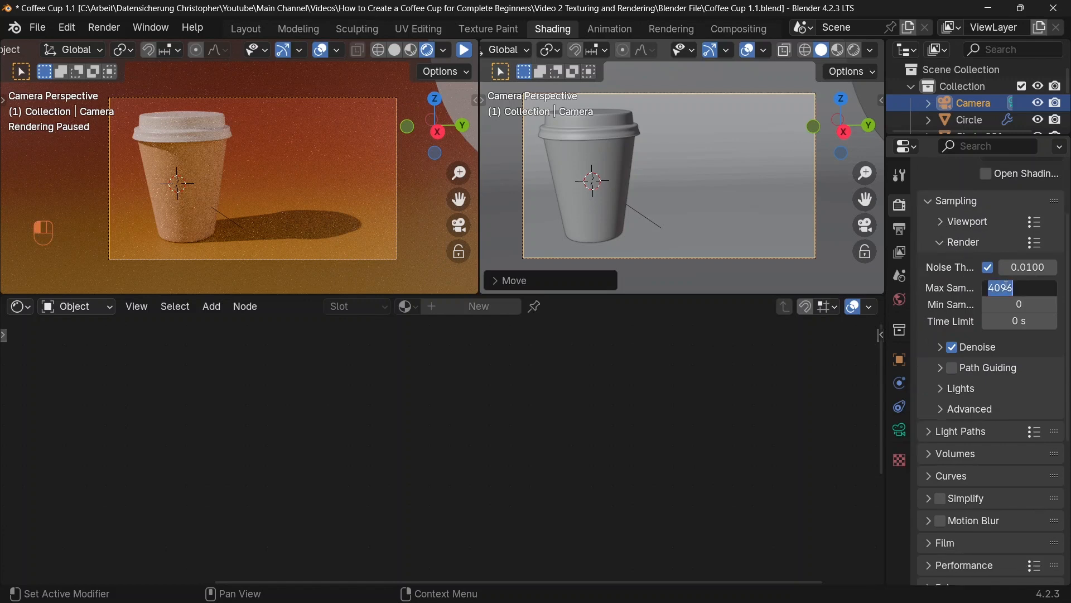
{"action": "type", "text": "256"}
{"action": "left_click", "coordinate": [1038, 268]}
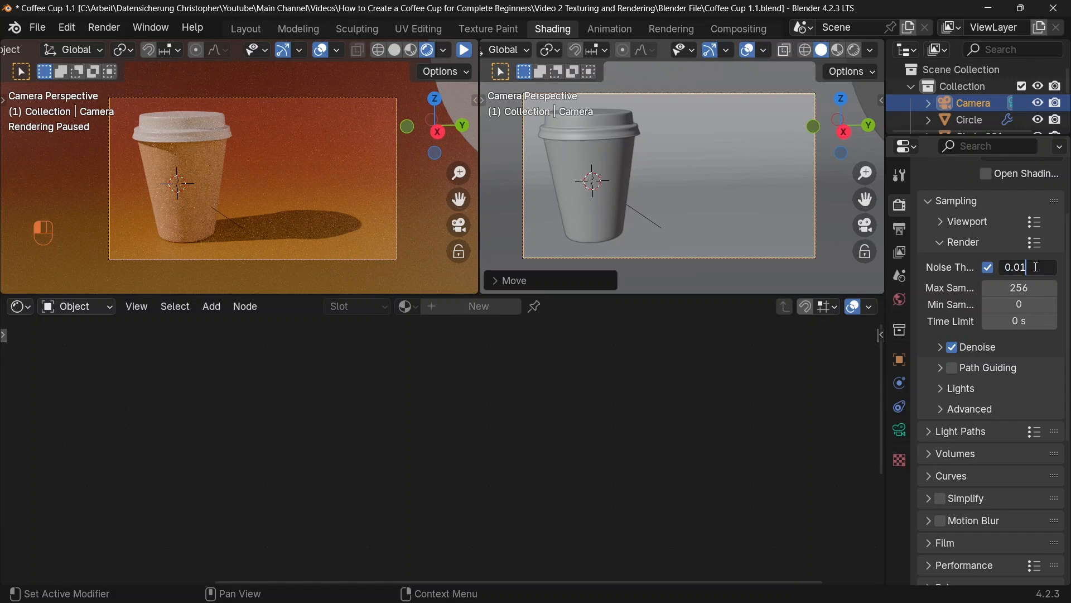
{"action": "key", "text": "BackSpace"}
{"action": "type", "text": "5"}
{"action": "key", "text": "Return"}
Step: Start a test render of the camera view, inspect it, cancel the render and close its window
{"action": "left_click", "coordinate": [101, 31]}
{"action": "left_click", "coordinate": [108, 43]}
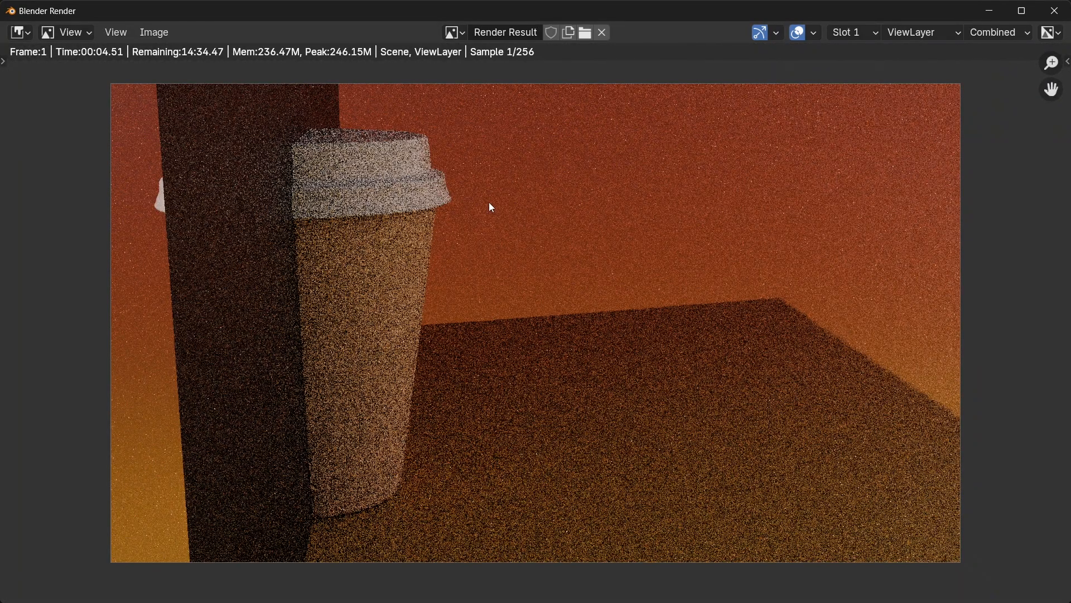
{"action": "middle_click_drag", "start_coordinate": [491, 208], "coordinate": [479, 205]}
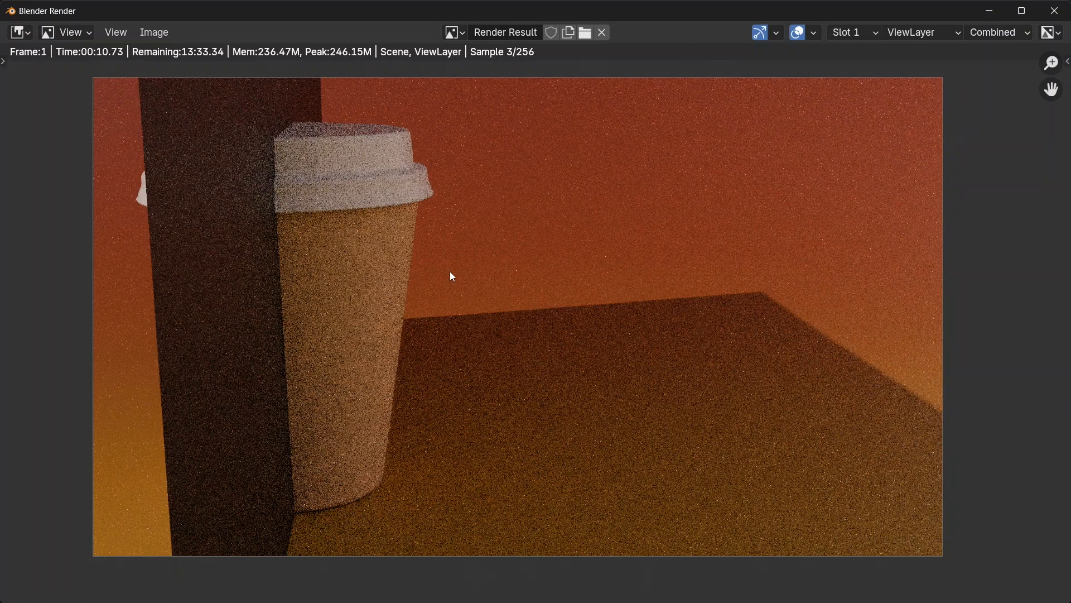
{"action": "key", "text": "Escape"}
{"action": "scroll", "coordinate": [431, 205], "scroll_direction": "down", "scroll_amount": 1}
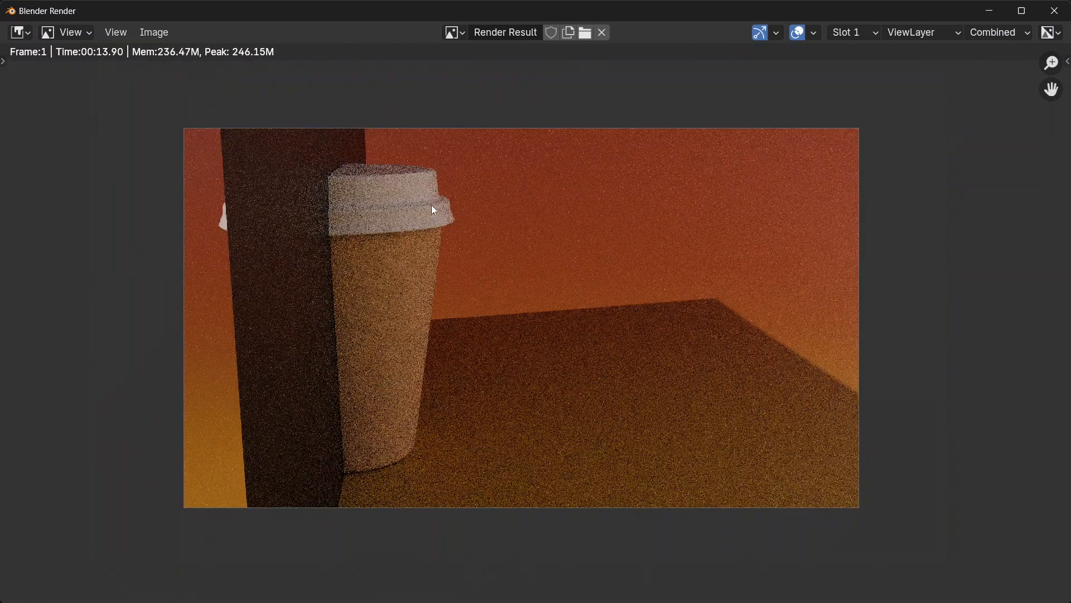
{"action": "scroll", "coordinate": [434, 208], "scroll_direction": "up", "scroll_amount": 1}
{"action": "middle_click_drag", "start_coordinate": [434, 207], "coordinate": [426, 197]}
{"action": "left_click", "coordinate": [1054, 11]}
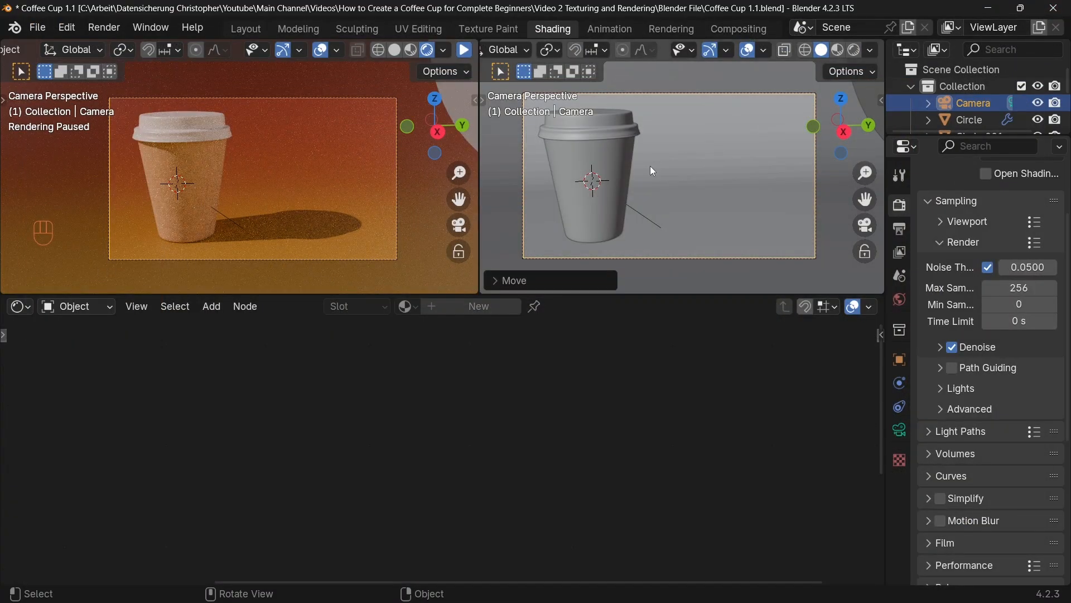
Step: Exclude the viewport-hidden Empty.001 object from renders and start rendering the image again
{"action": "scroll", "coordinate": [972, 89], "scroll_direction": "down", "scroll_amount": 2}
{"action": "left_click", "coordinate": [968, 119]}
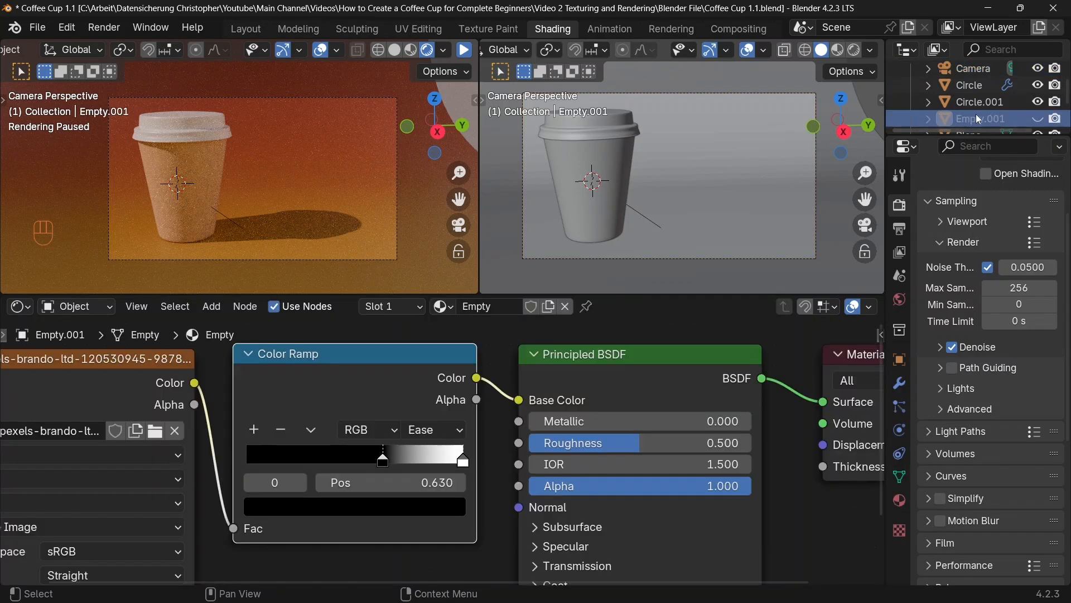
{"action": "left_click", "coordinate": [1056, 120]}
{"action": "left_click", "coordinate": [104, 28]}
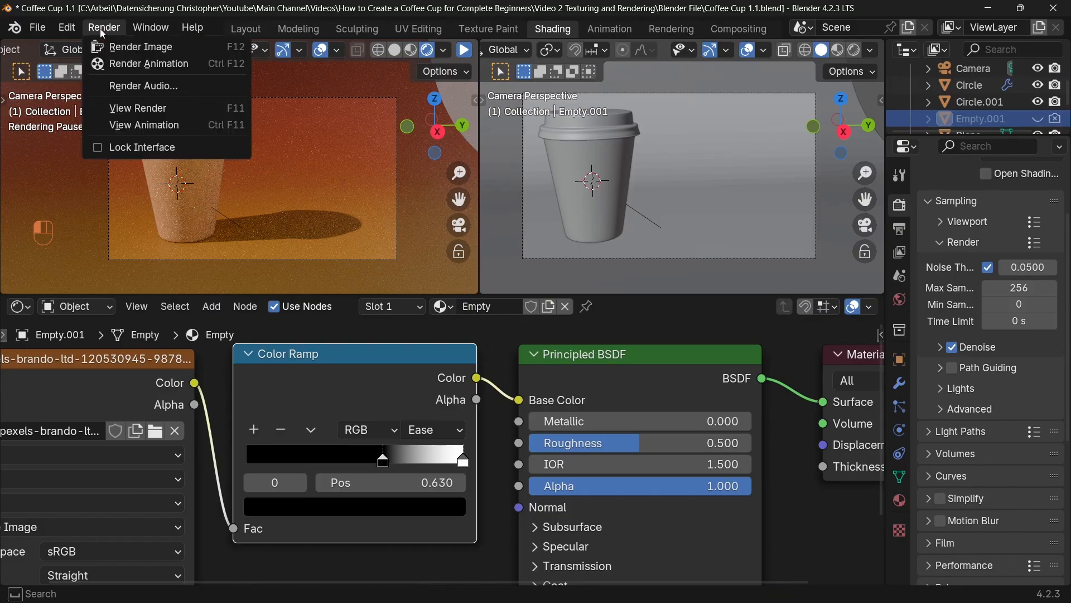
{"action": "left_click", "coordinate": [122, 46]}
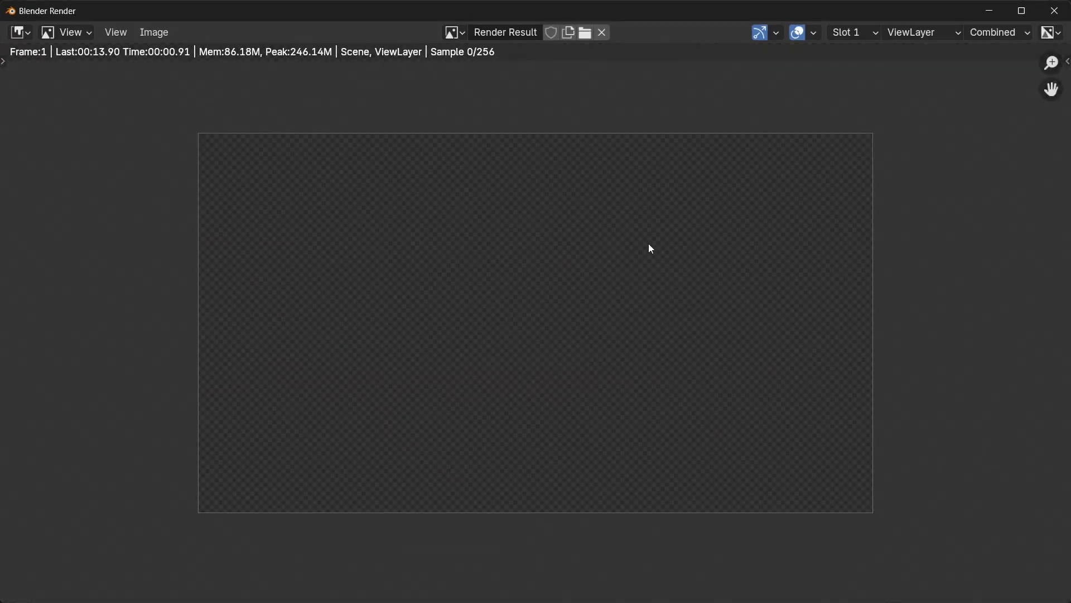